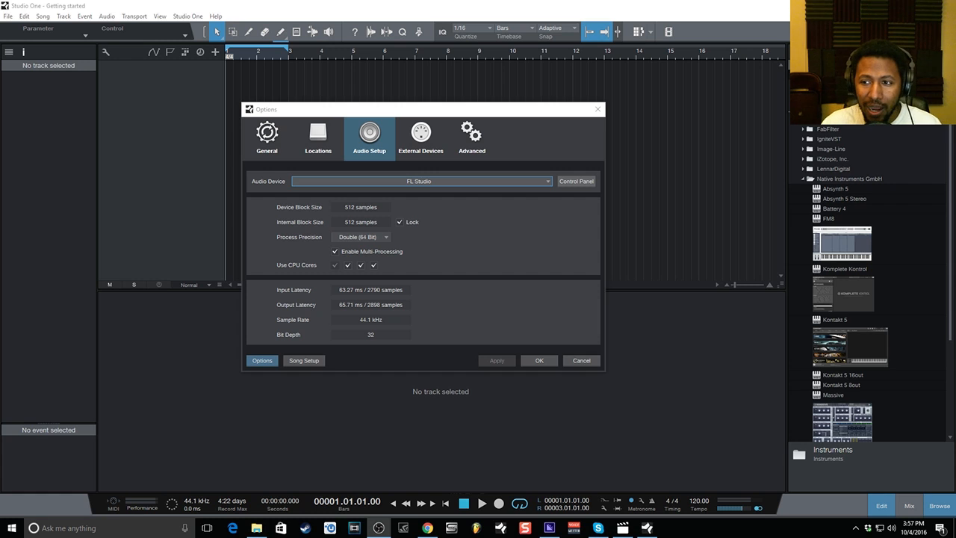
# Try Saffire as the audio device, then revert to FL Studio and confirm the audio setup.
pyautogui.click(417, 185)
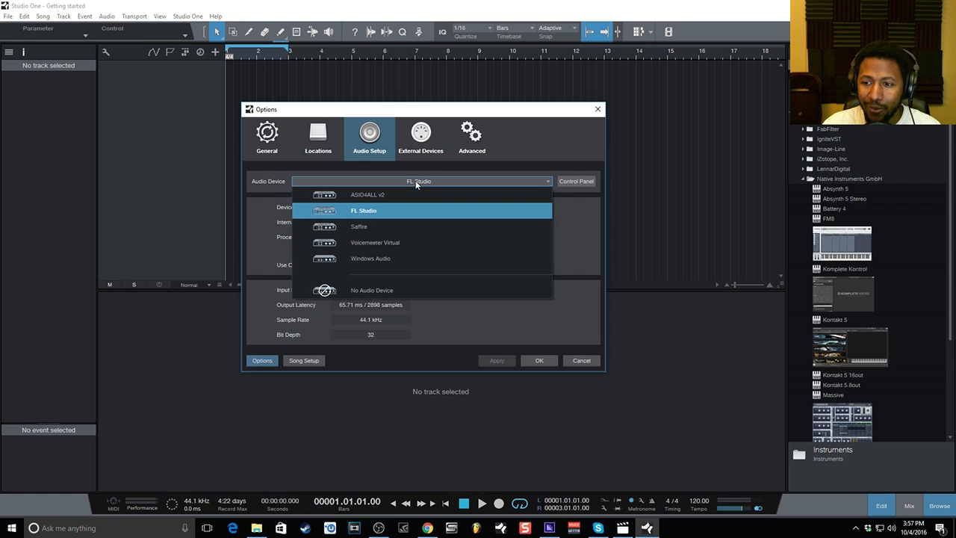
pyautogui.click(381, 227)
pyautogui.click(403, 182)
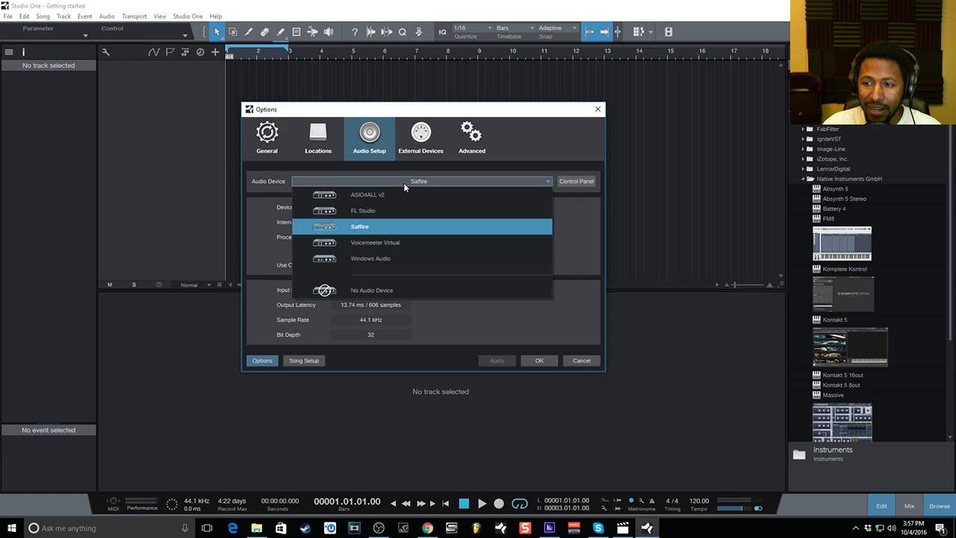
pyautogui.click(397, 213)
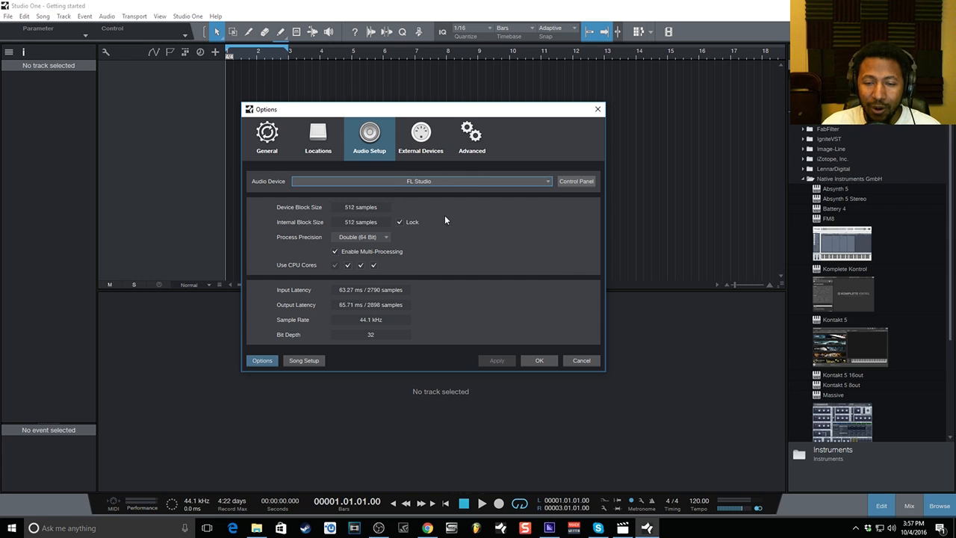
pyautogui.click(532, 363)
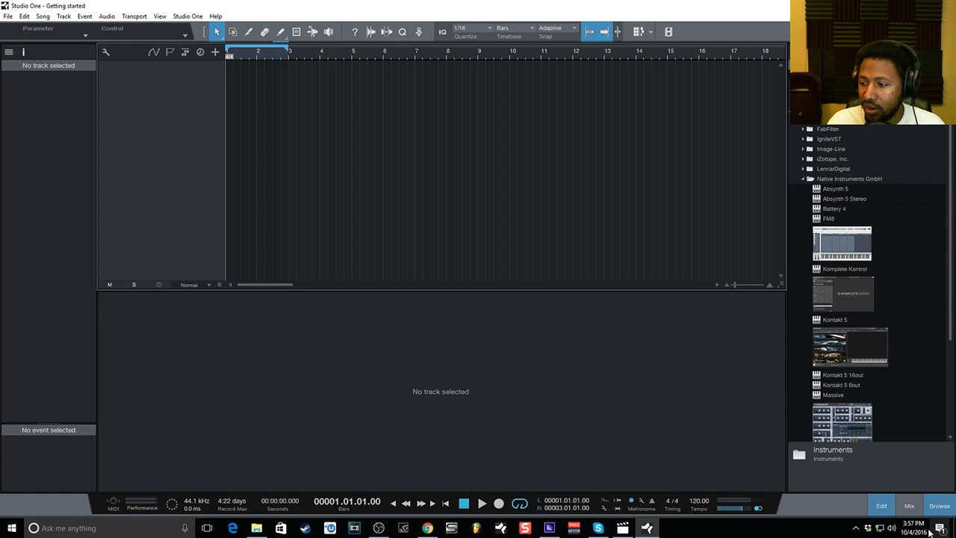
# Close the bottom editor panel with the Edit button so only the arrangement shows.
pyautogui.click(881, 505)
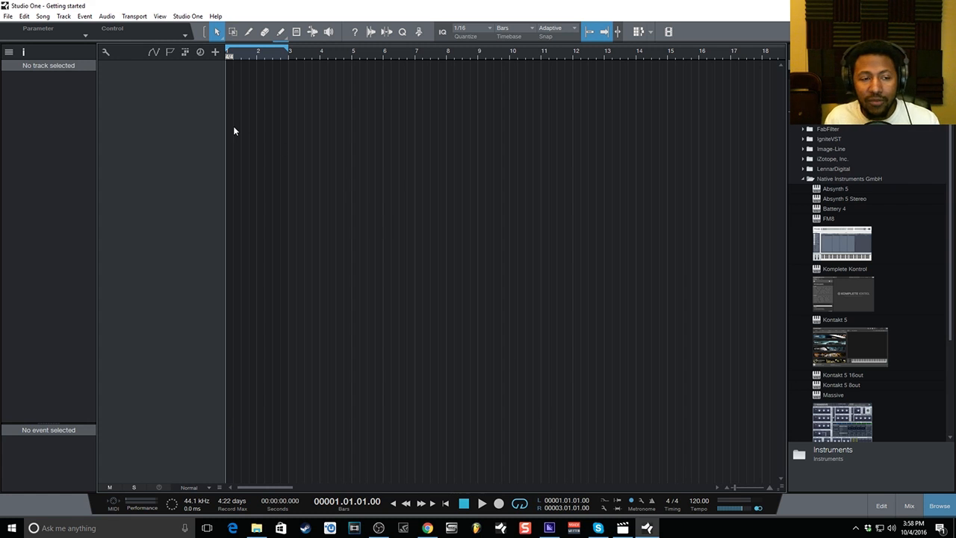
# Add an instrument track, then undo it to remove Track 1.
pyautogui.rightClick(192, 106)
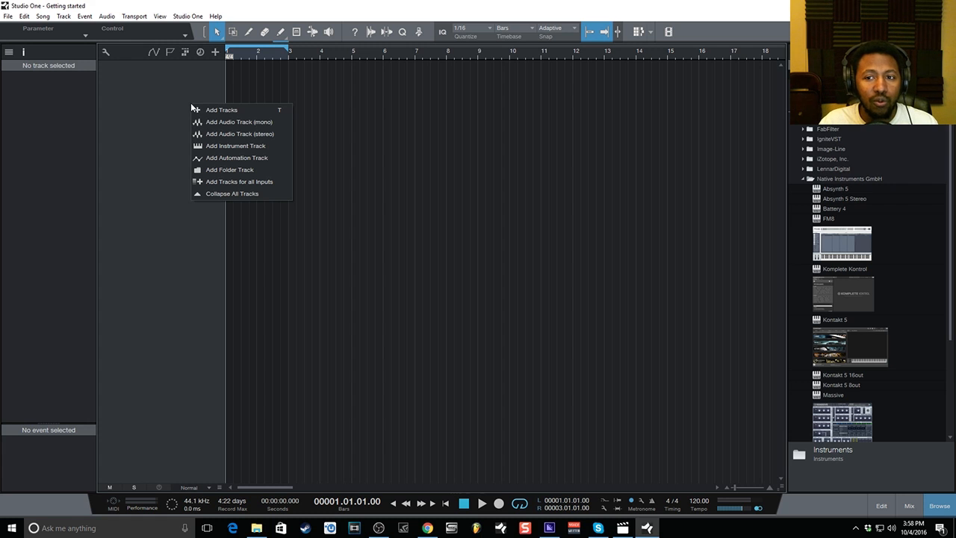
pyautogui.click(216, 146)
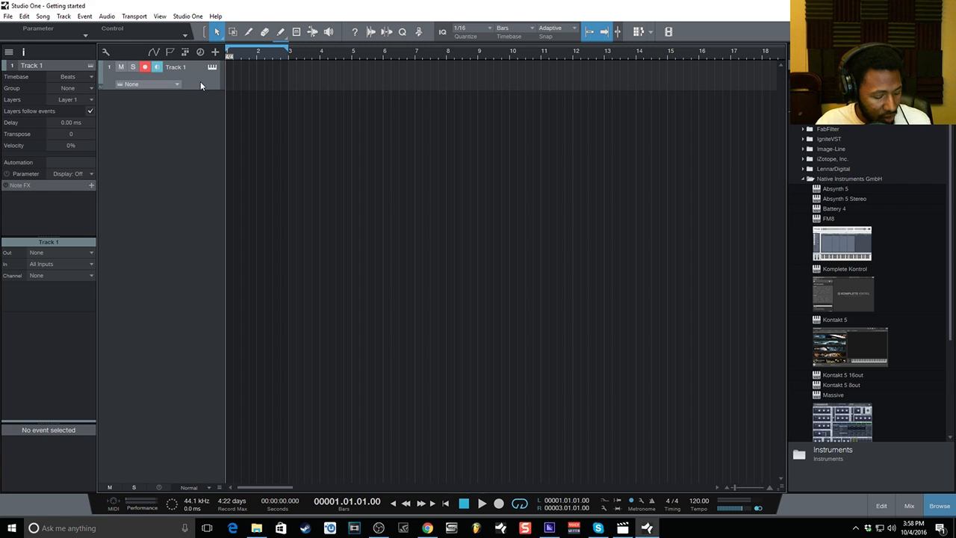
pyautogui.hotkey('ctrl', 'z')
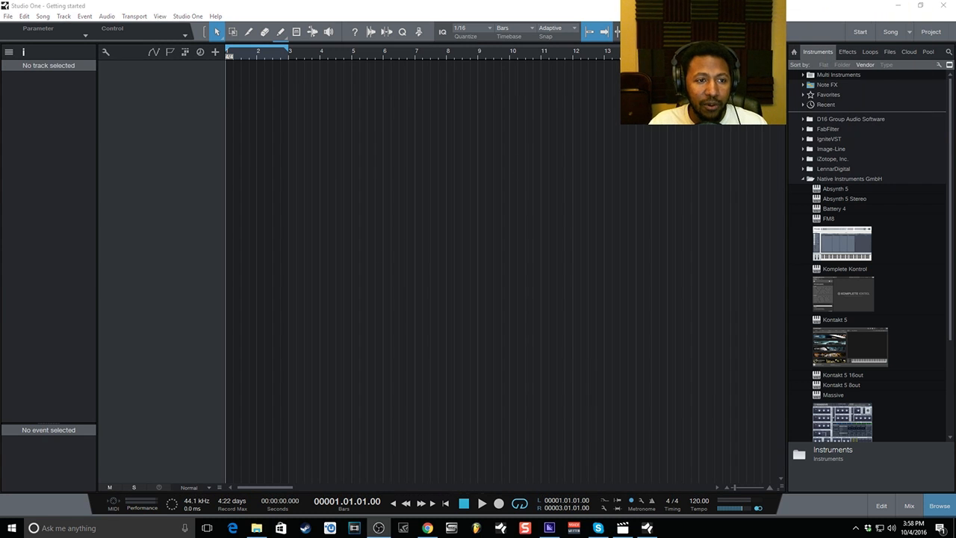
# Toggle the Browser and drag Kontakt 5 from Instruments into the arrangement.
pyautogui.click(937, 507)
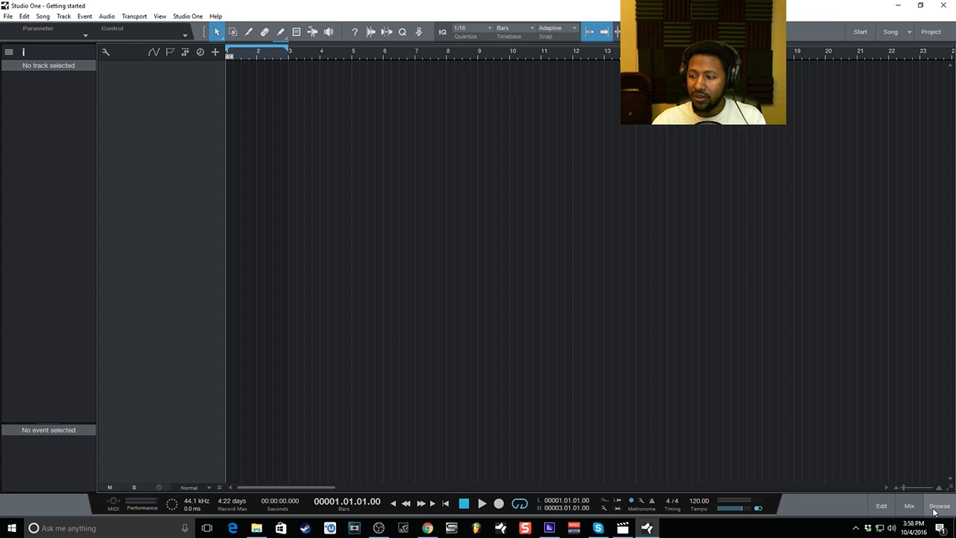
pyautogui.click(937, 507)
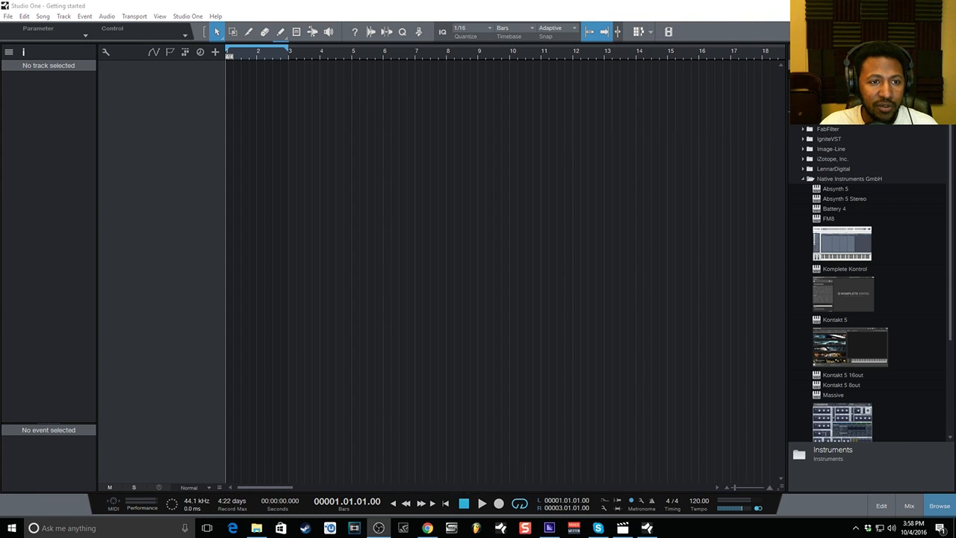
pyautogui.scroll(-5, 896, 192)
pyautogui.scroll(5, 865, 287)
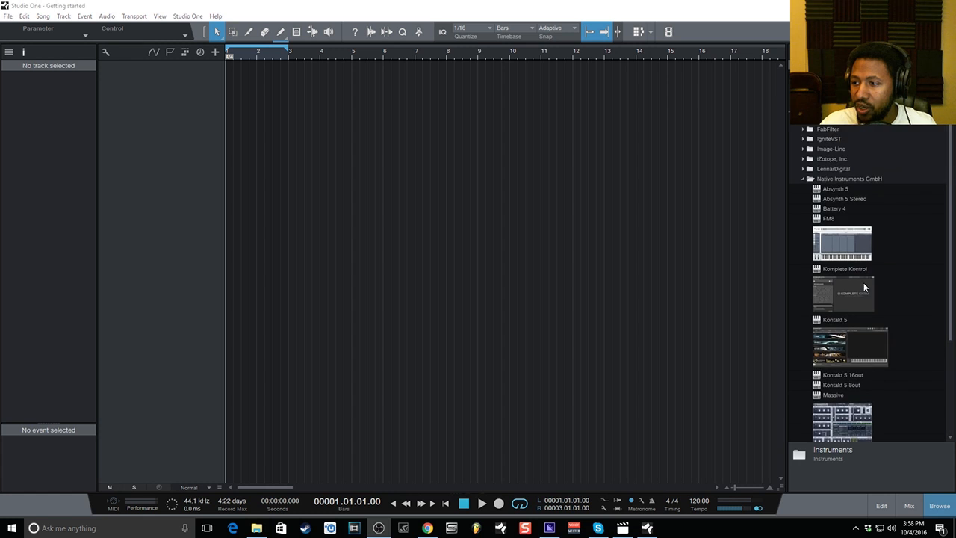
pyautogui.scroll(-3, 865, 287)
pyautogui.moveTo(859, 246); pyautogui.dragTo(162, 90)
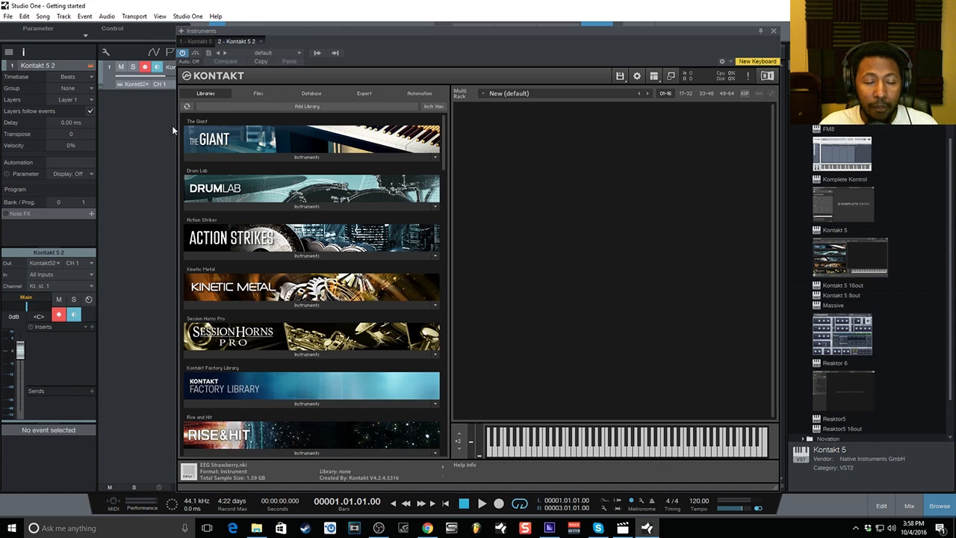
# Close the Kontakt window and delete the Kontakt 5 thumbnail in the browser.
pyautogui.click(773, 33)
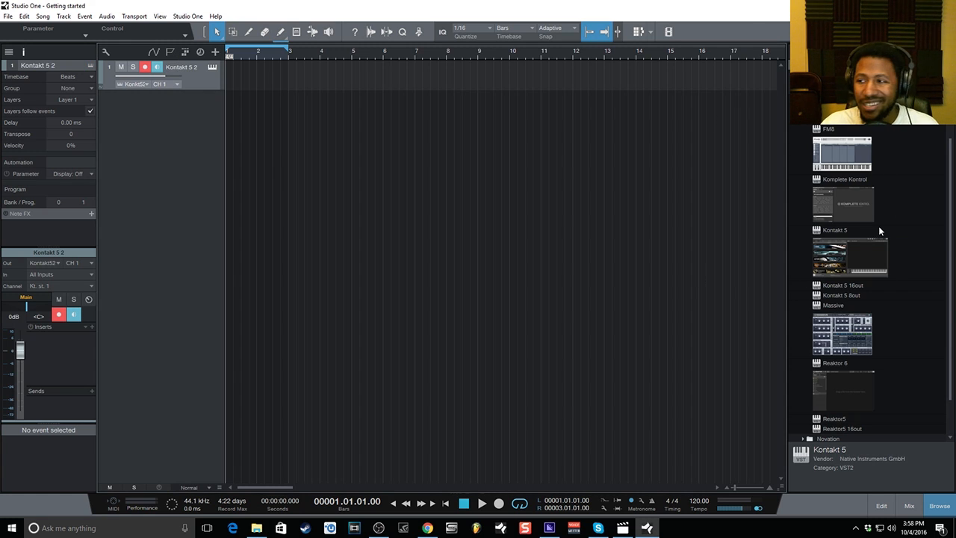
pyautogui.rightClick(867, 255)
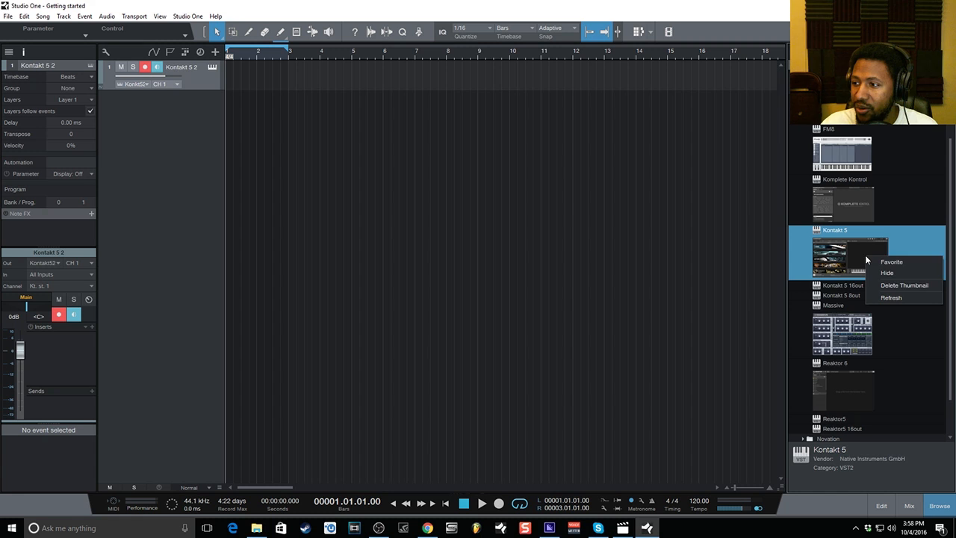
pyautogui.click(894, 286)
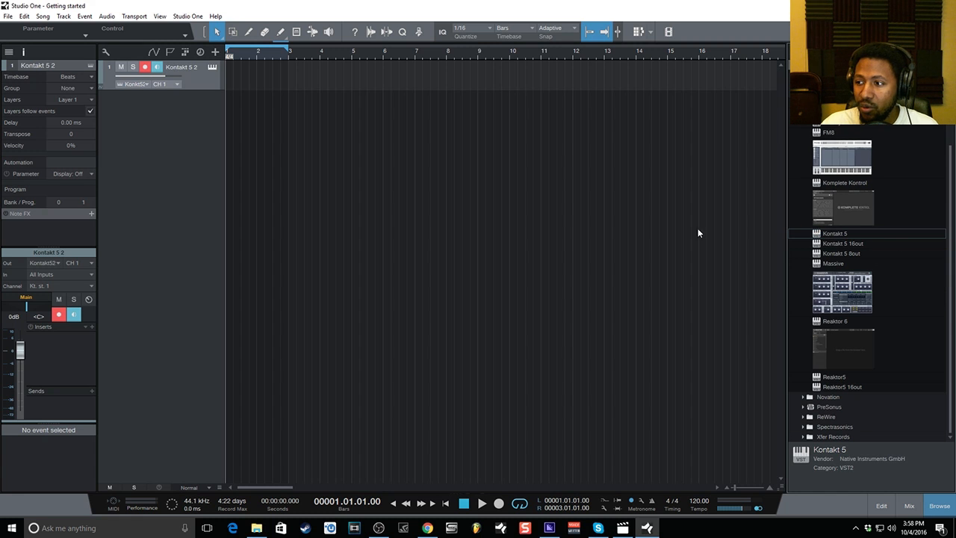
# Update the Kontakt 5 plug-in thumbnail from its window's menu, then close the window.
pyautogui.click(214, 68)
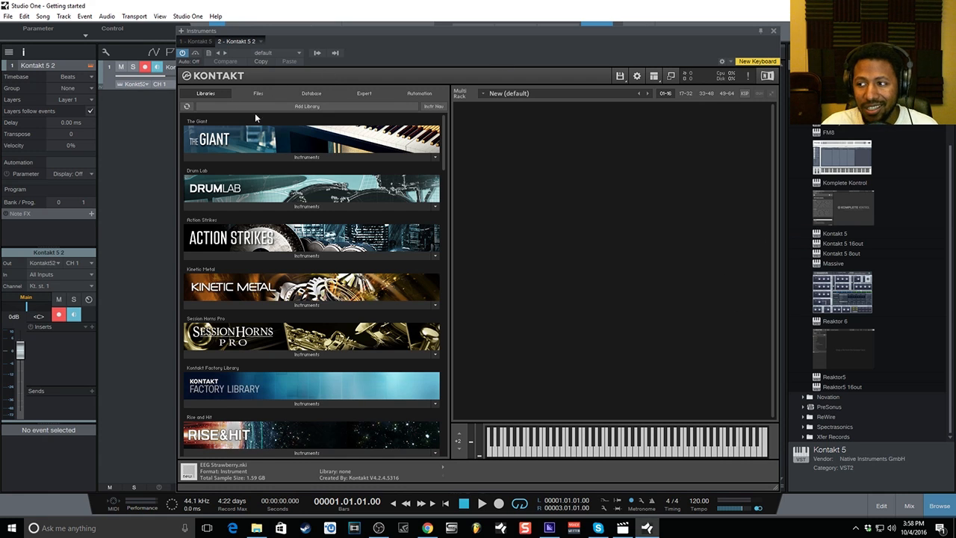
pyautogui.click(260, 43)
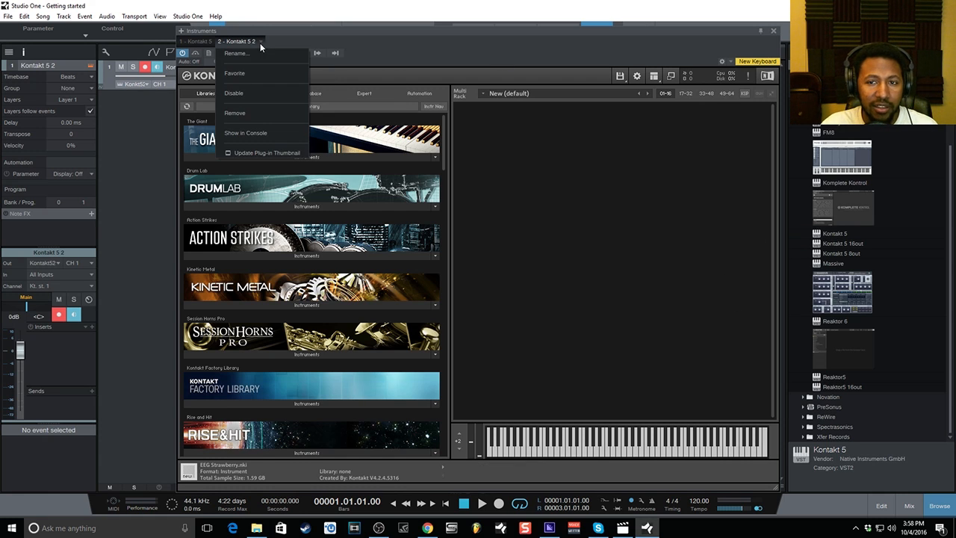
pyautogui.click(257, 152)
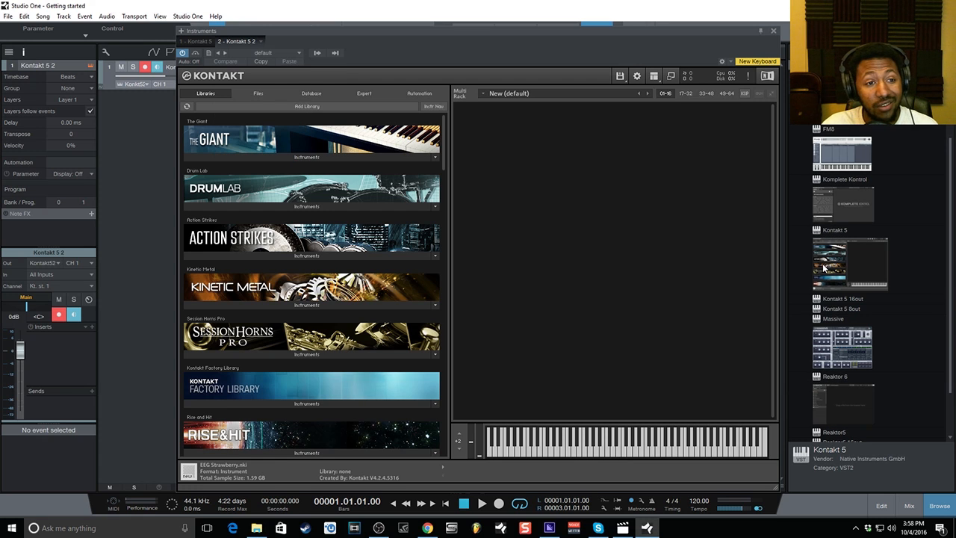
pyautogui.click(773, 32)
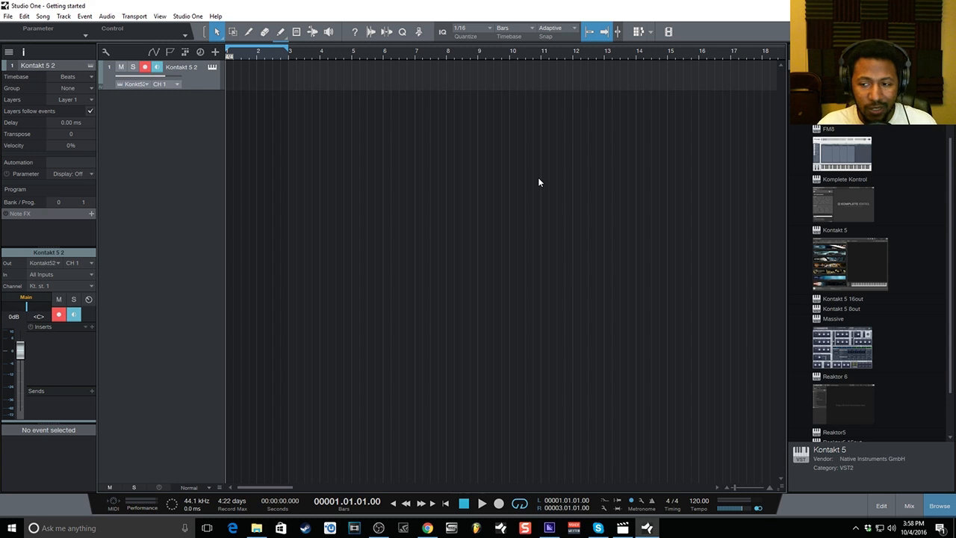
# Toggle mute, solo, record and monitor on Kontakt 5 2, leaving it unmuted and unsoloed.
pyautogui.click(122, 68)
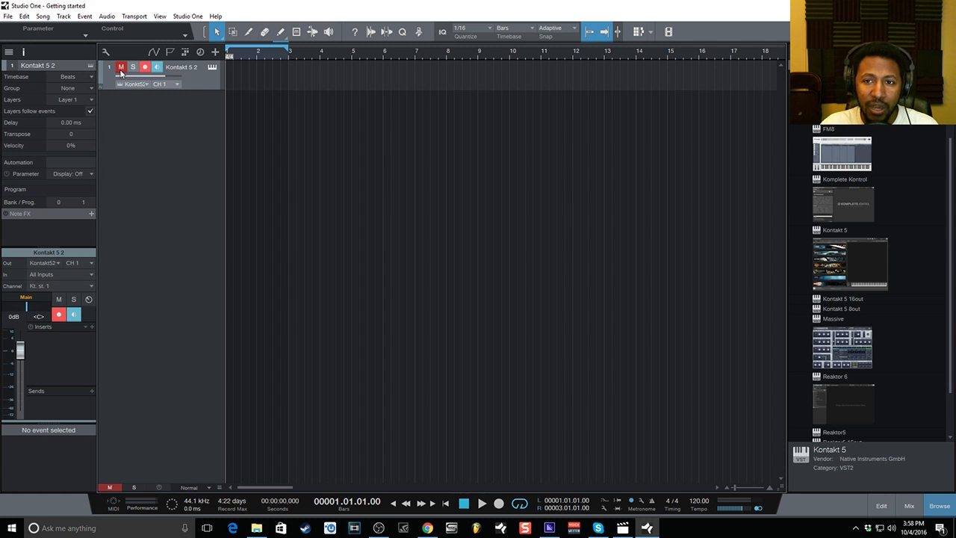
pyautogui.click(133, 67)
pyautogui.click(145, 68)
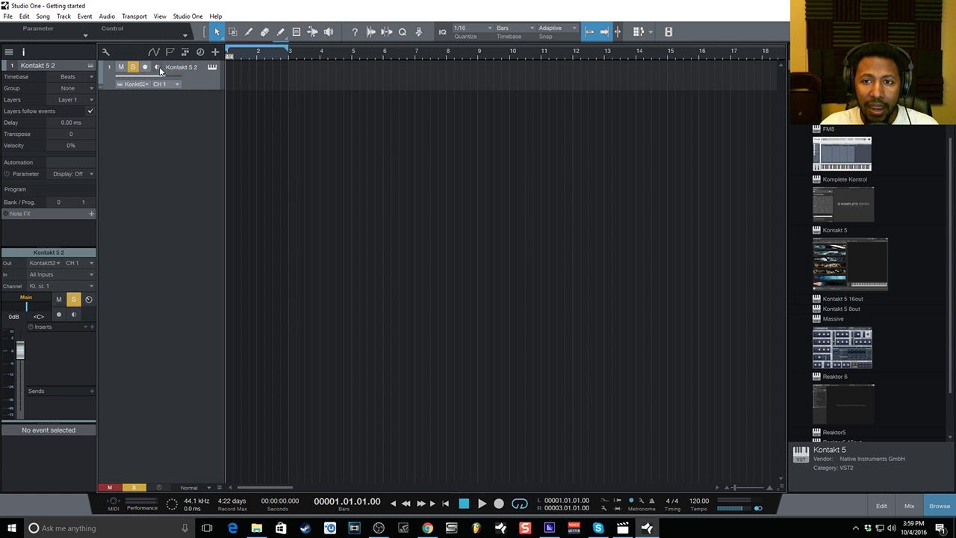
pyautogui.click(158, 67)
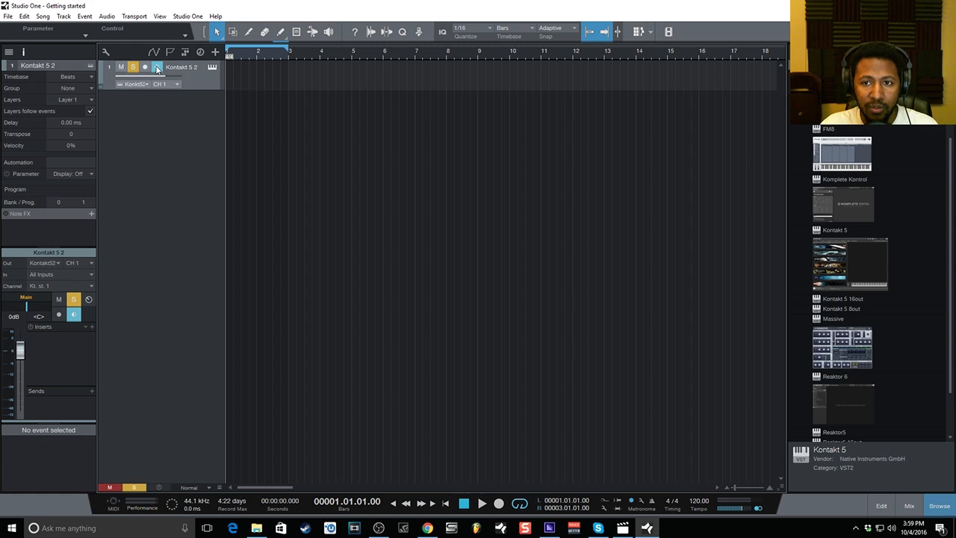
pyautogui.click(133, 67)
pyautogui.click(121, 68)
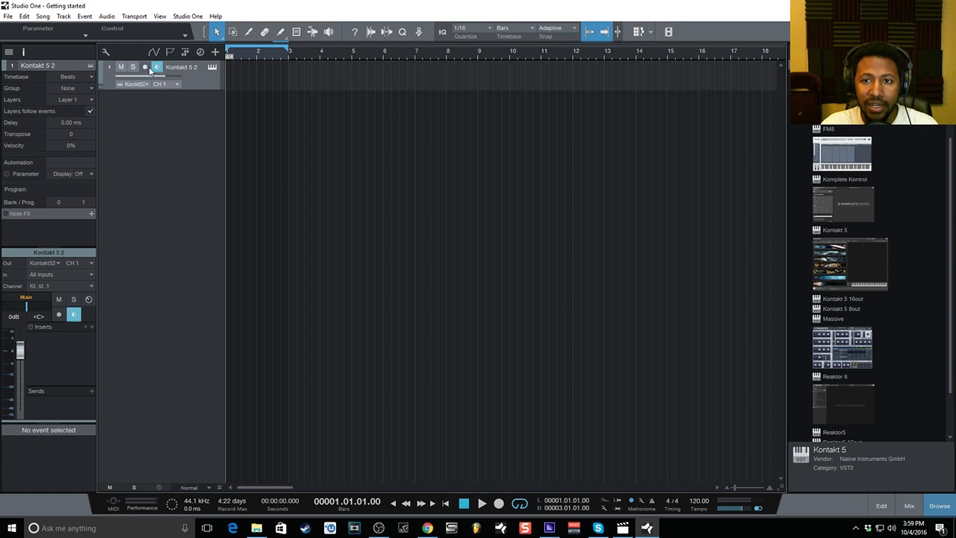
# Toggle monitoring repeatedly, leaving it off, then open and close the Kontakt window.
pyautogui.click(158, 67)
pyautogui.click(158, 68)
pyautogui.click(158, 67)
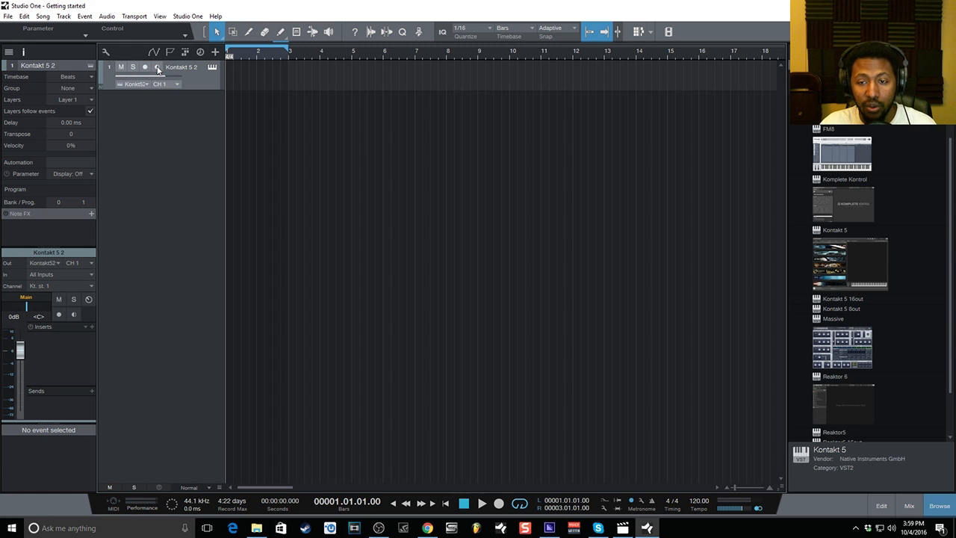
pyautogui.click(158, 67)
pyautogui.click(158, 68)
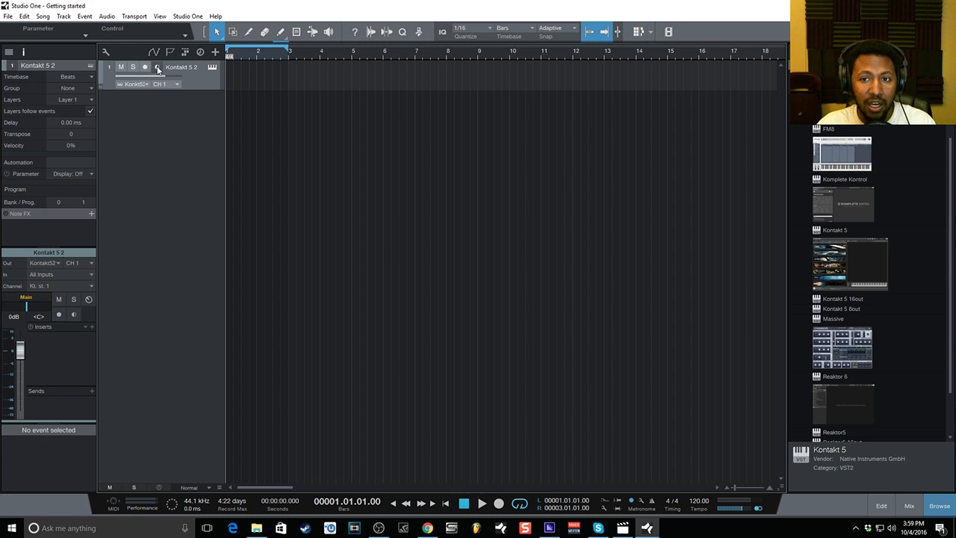
pyautogui.click(212, 68)
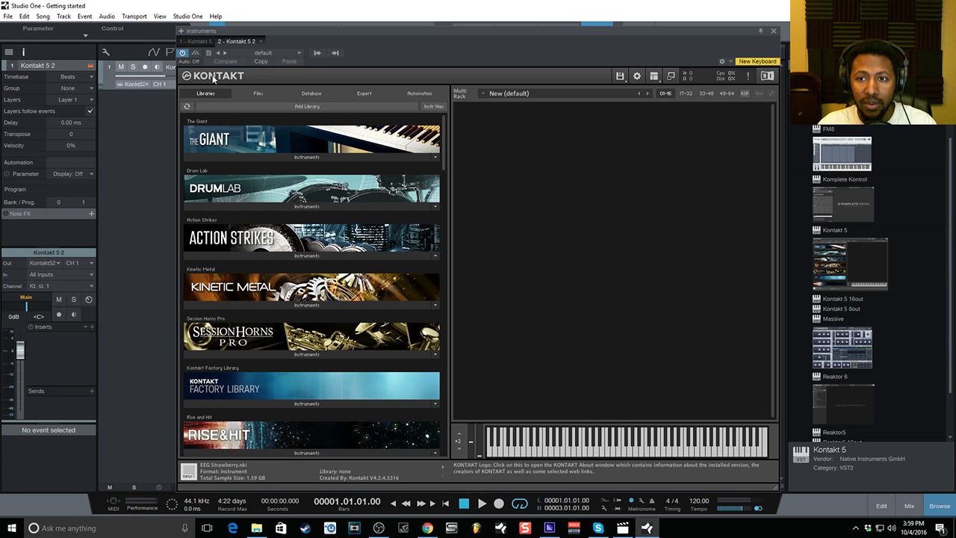
pyautogui.click(783, 35)
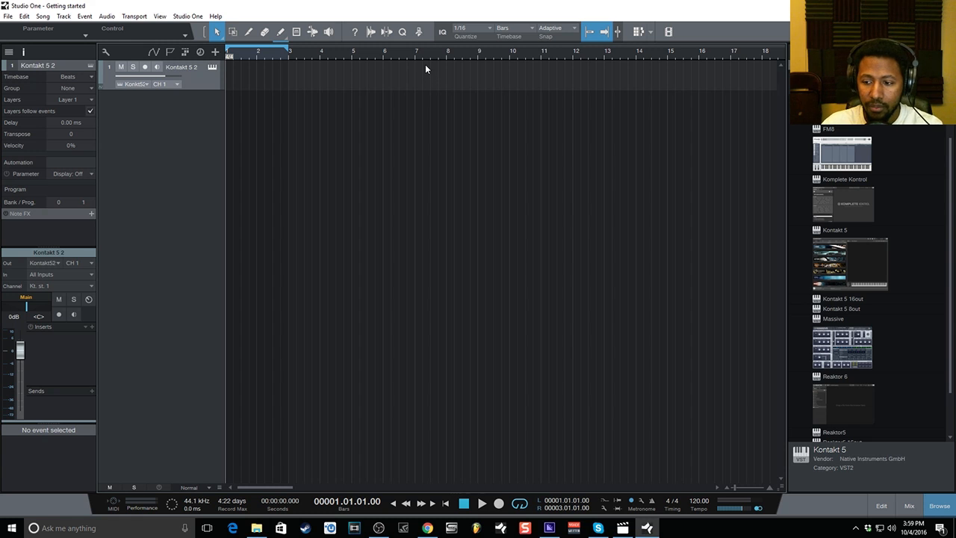
# In Options > External Devices, select New Keyboard and reconnect the external MIDI devices.
pyautogui.click(188, 15)
pyautogui.click(214, 138)
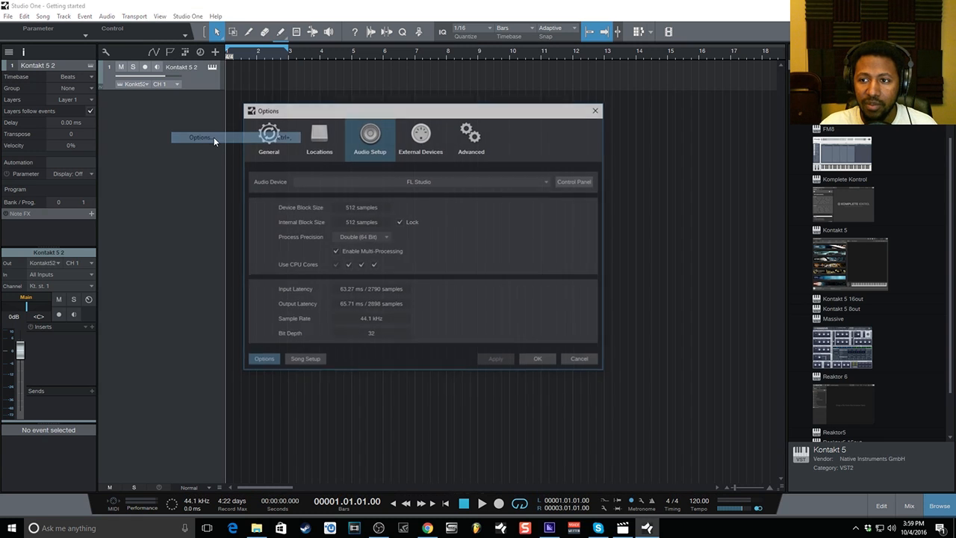
pyautogui.click(430, 140)
pyautogui.click(337, 193)
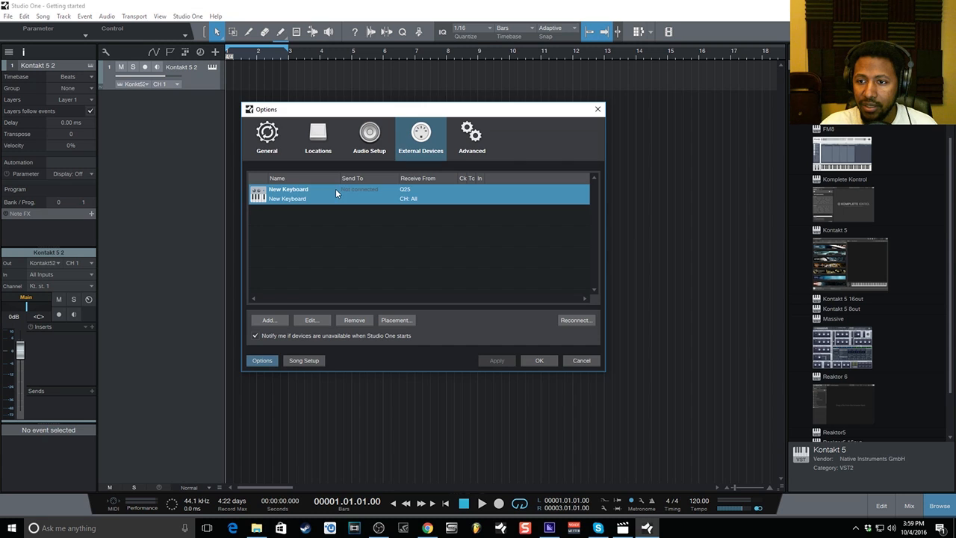
pyautogui.click(575, 322)
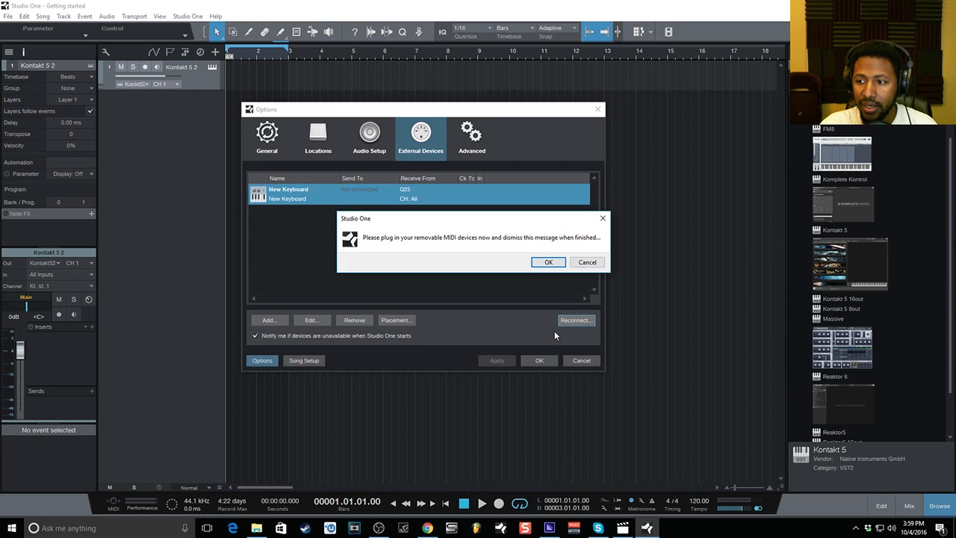
pyautogui.click(548, 262)
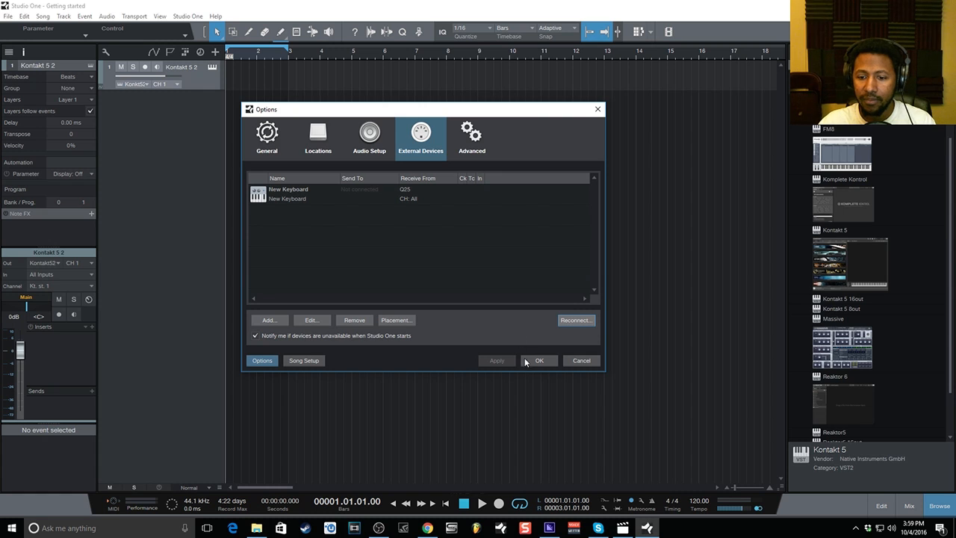
pyautogui.click(549, 362)
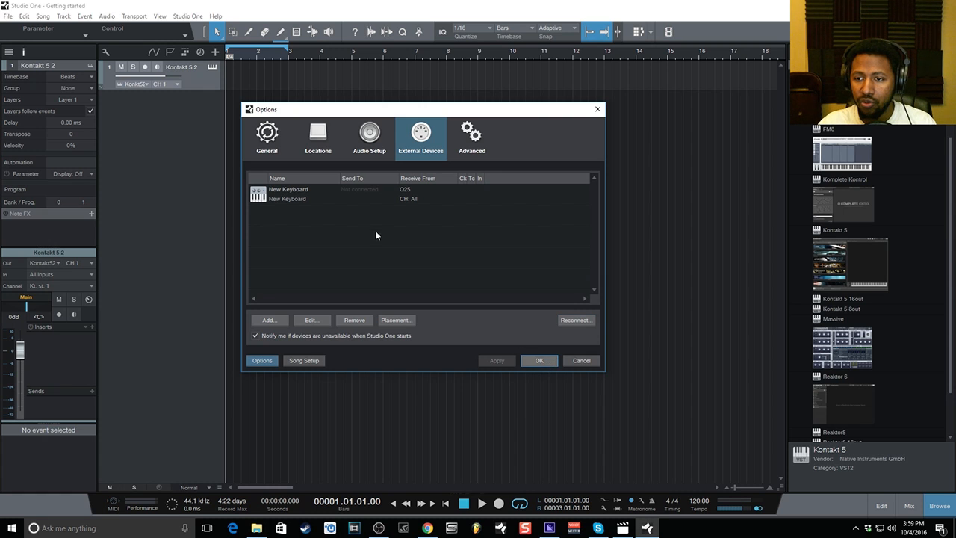
# Remove the existing New Keyboard external device.
pyautogui.click(349, 200)
pyautogui.click(356, 320)
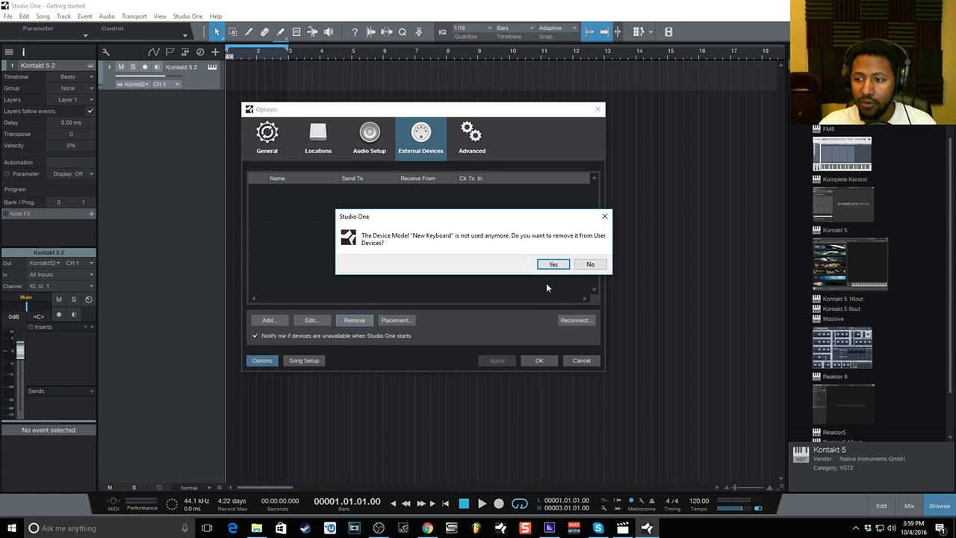
pyautogui.click(550, 263)
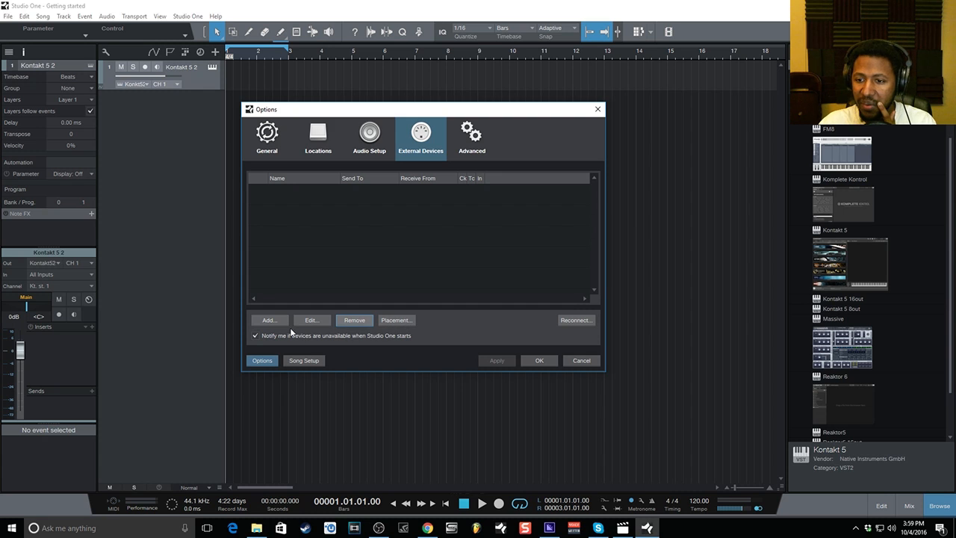
# Add a generic New Keyboard receiving from Q25, then close Options.
pyautogui.click(269, 319)
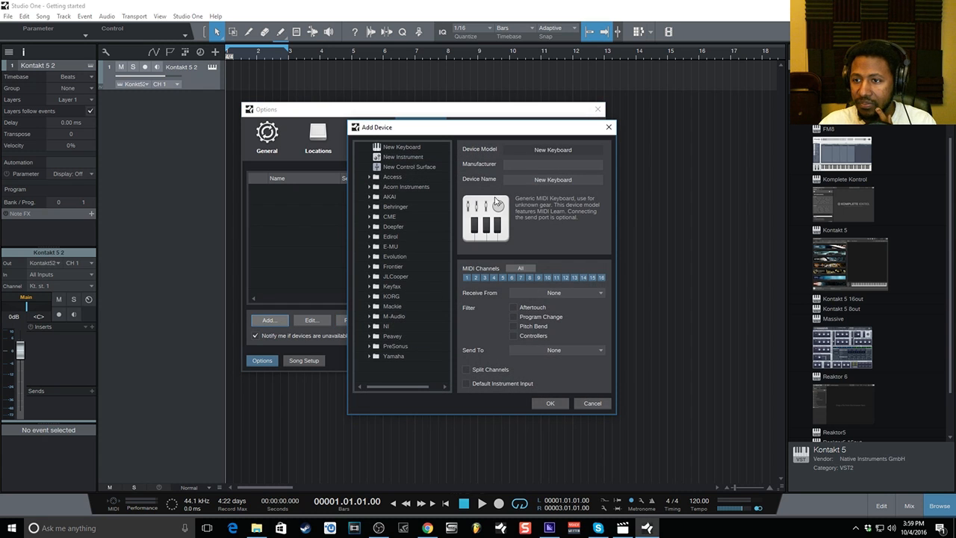
pyautogui.click(415, 150)
pyautogui.click(551, 294)
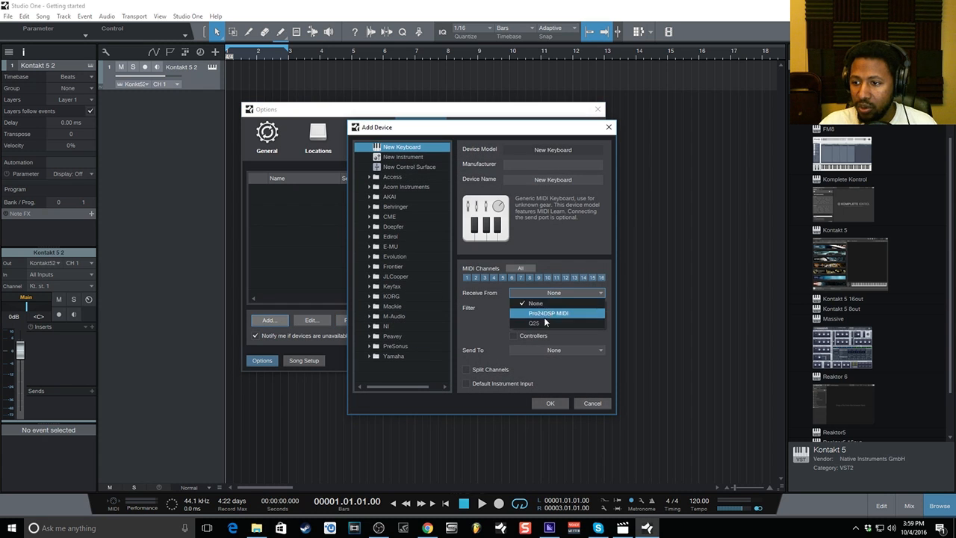
pyautogui.click(544, 324)
pyautogui.click(551, 404)
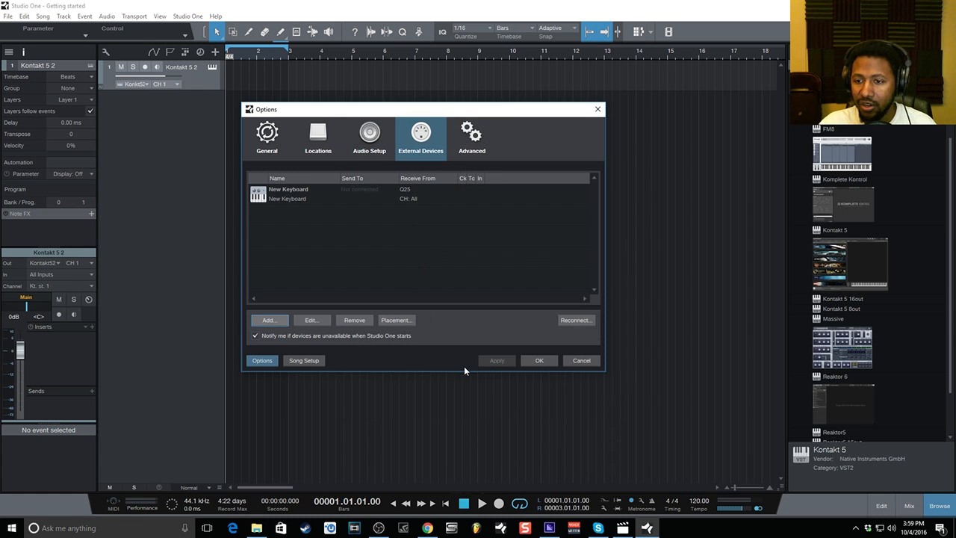
pyautogui.click(536, 361)
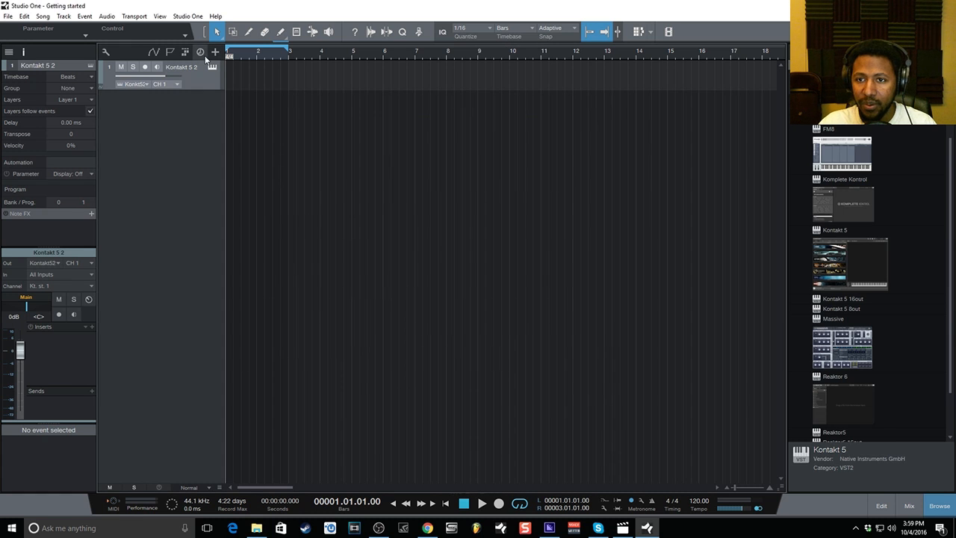
# Load The Giant piano into Kontakt's Multi Rack and close the Kontakt window.
pyautogui.click(158, 67)
pyautogui.click(158, 67)
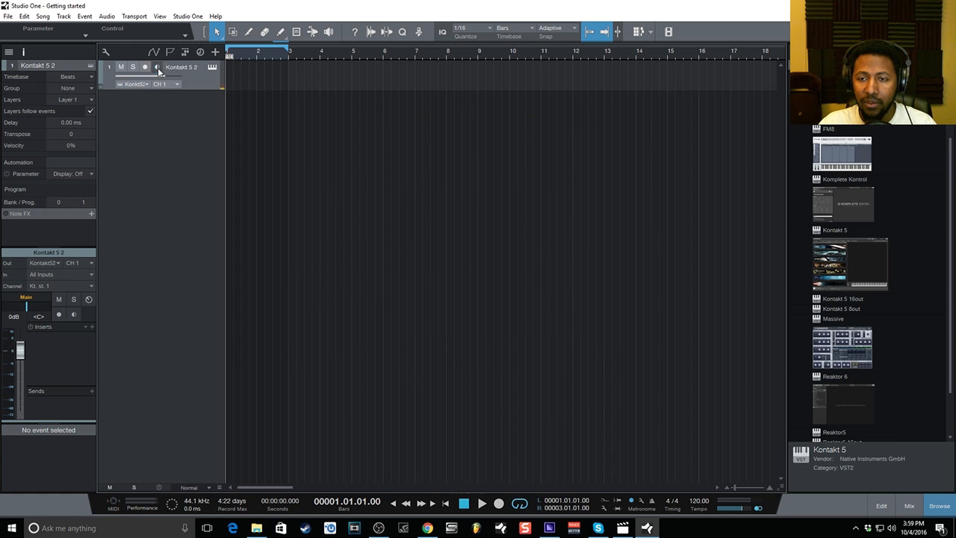
pyautogui.click(212, 68)
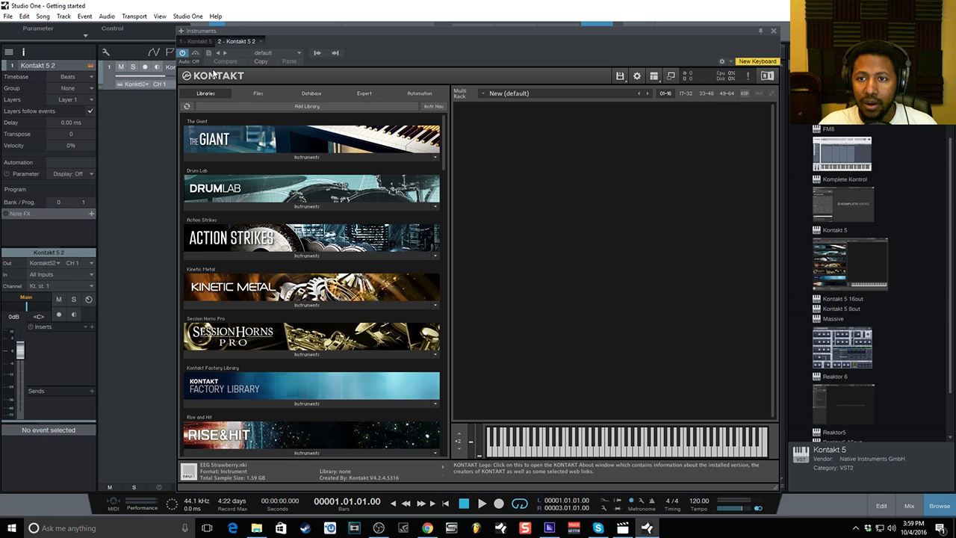
pyautogui.click(272, 158)
pyautogui.moveTo(230, 178); pyautogui.dragTo(625, 184)
pyautogui.click(773, 30)
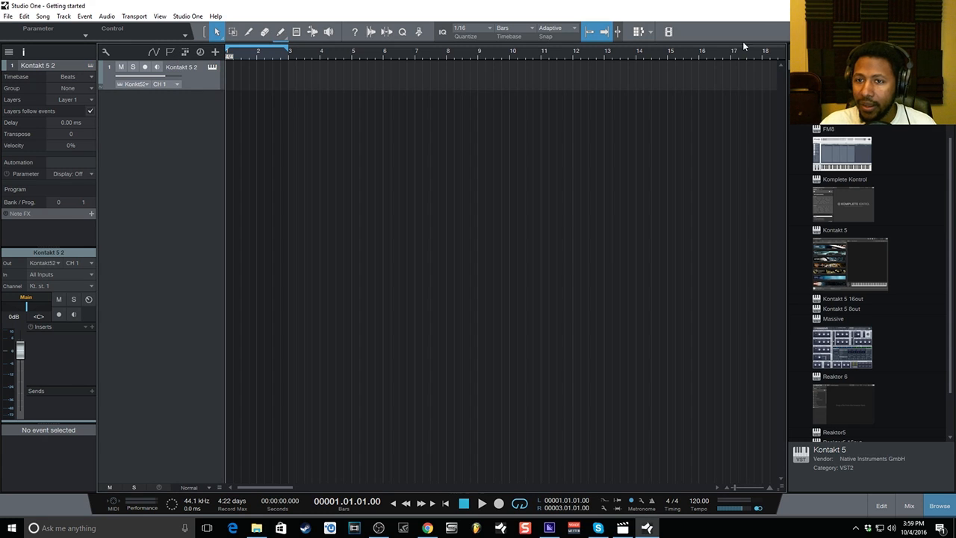
# Switch input monitoring on for the Kontakt 5 2 track.
pyautogui.click(158, 68)
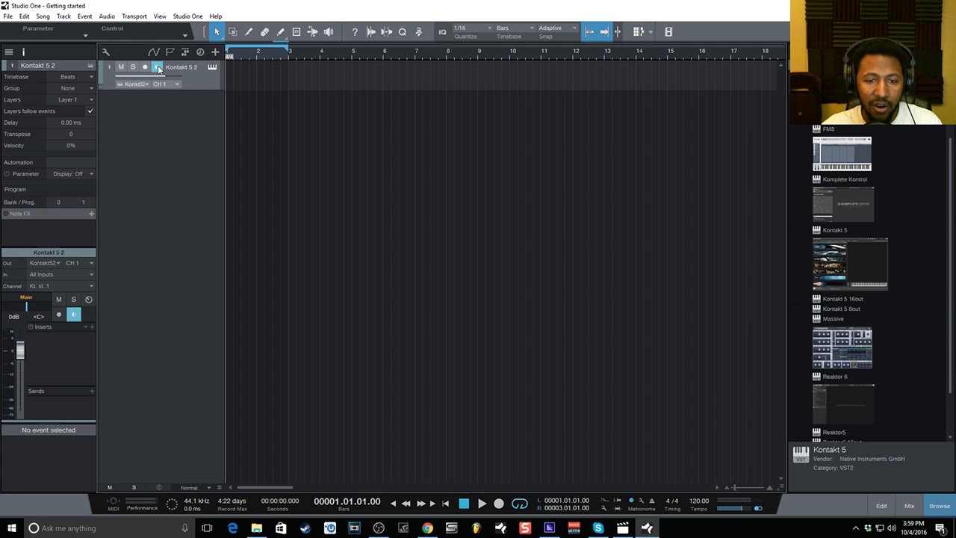
pyautogui.click(158, 68)
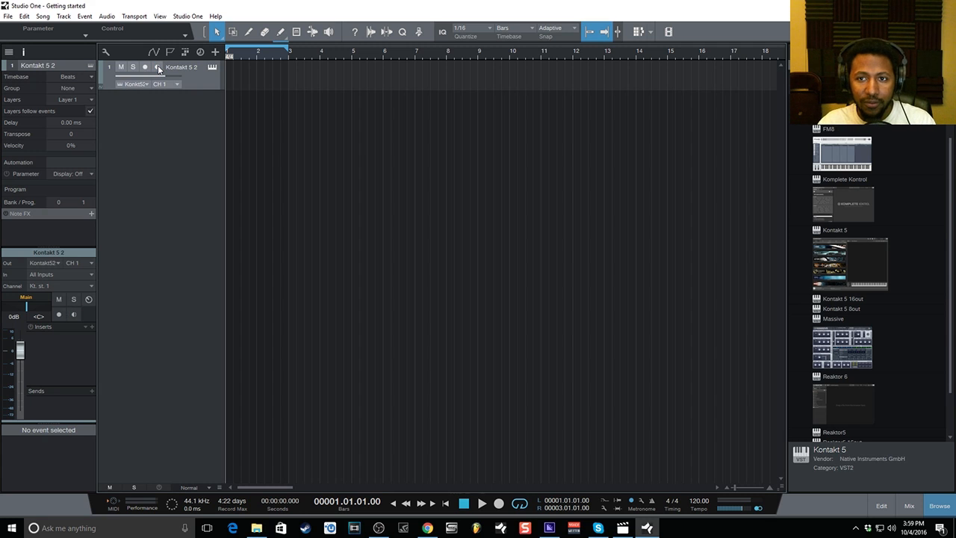
pyautogui.click(158, 67)
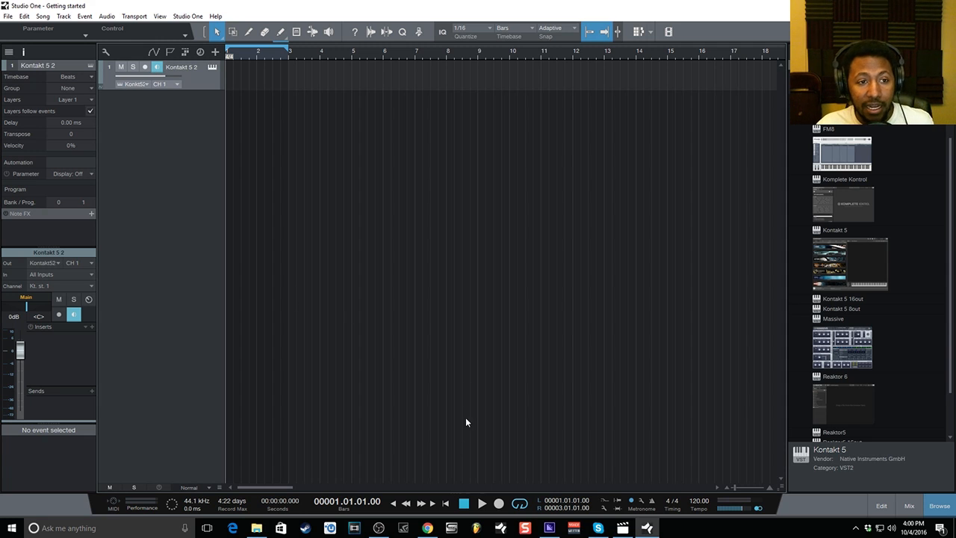
# Switch off looping in the transport and leave the tempo at 120.00.
pyautogui.click(519, 504)
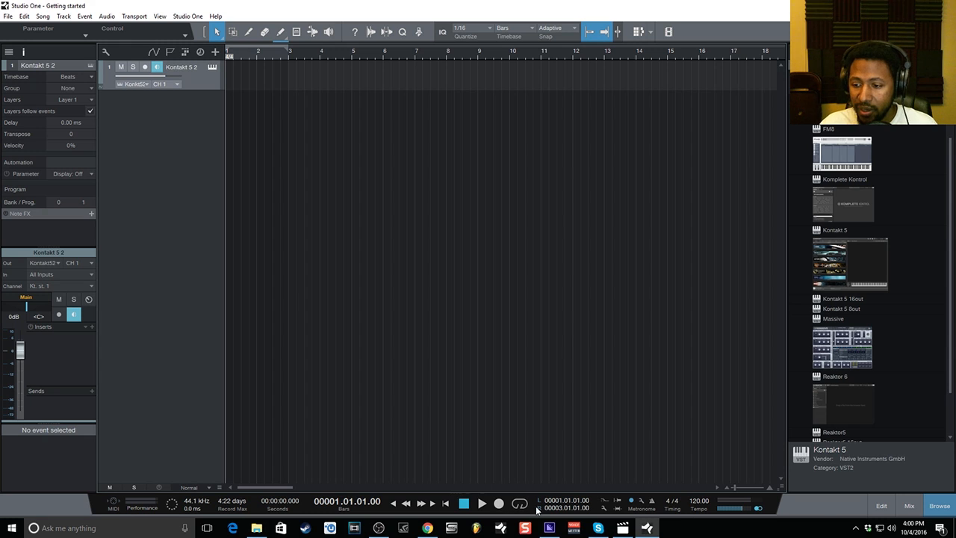
pyautogui.click(699, 502)
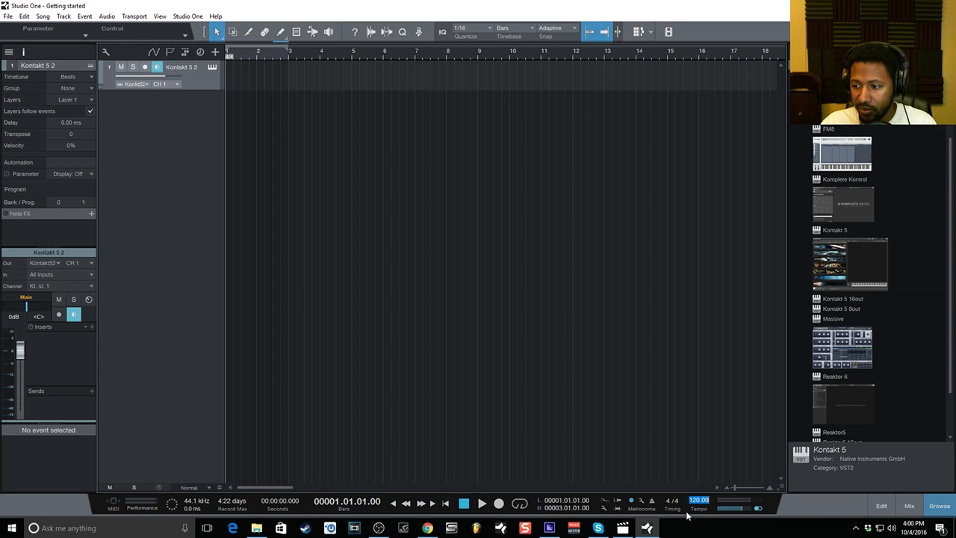
pyautogui.click(783, 509)
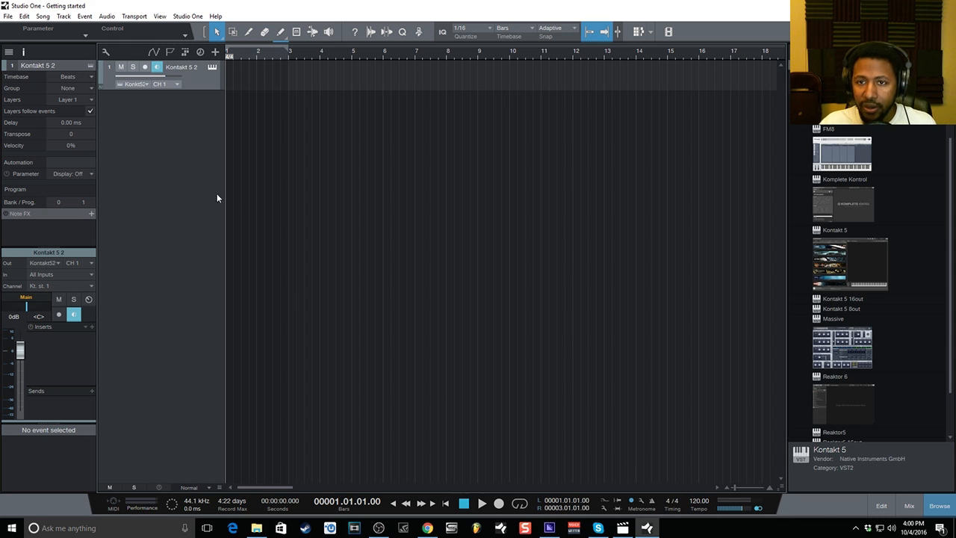
# Arm the Kontakt 5 2 track and record a two-bar MIDI part from bar 1.
pyautogui.click(146, 68)
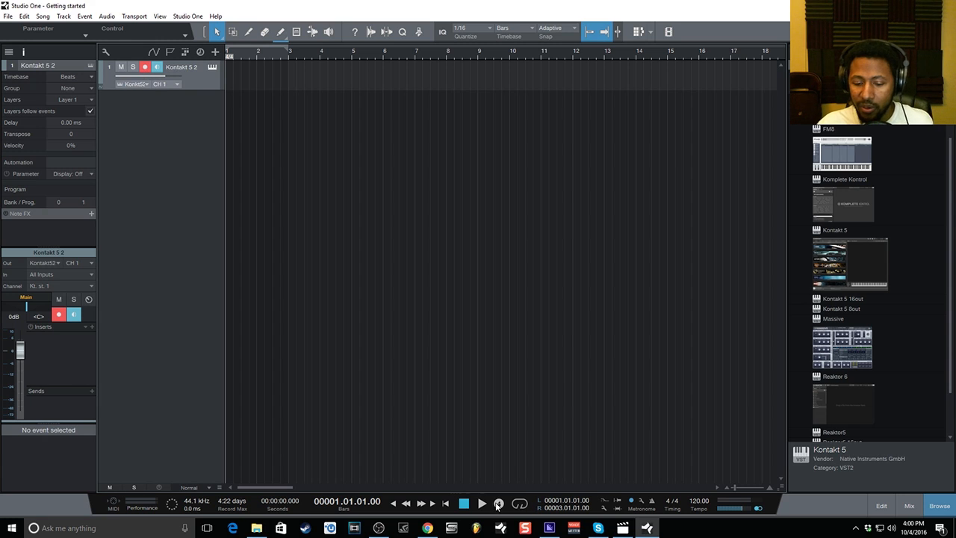
pyautogui.click(499, 502)
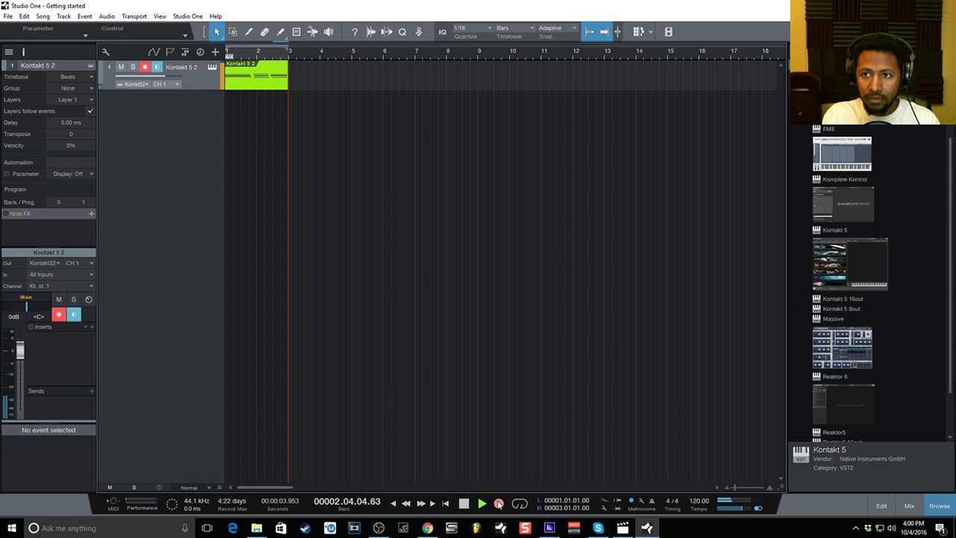
pyautogui.press('space')
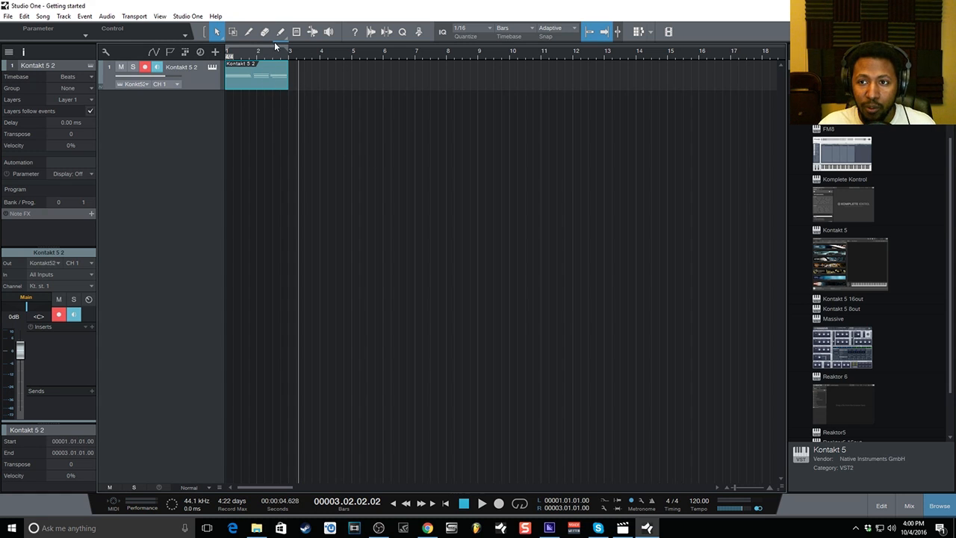
# Loop bars 1–3 from the start and show the Kontakt 5 2 part in a taller note editor.
pyautogui.click(520, 504)
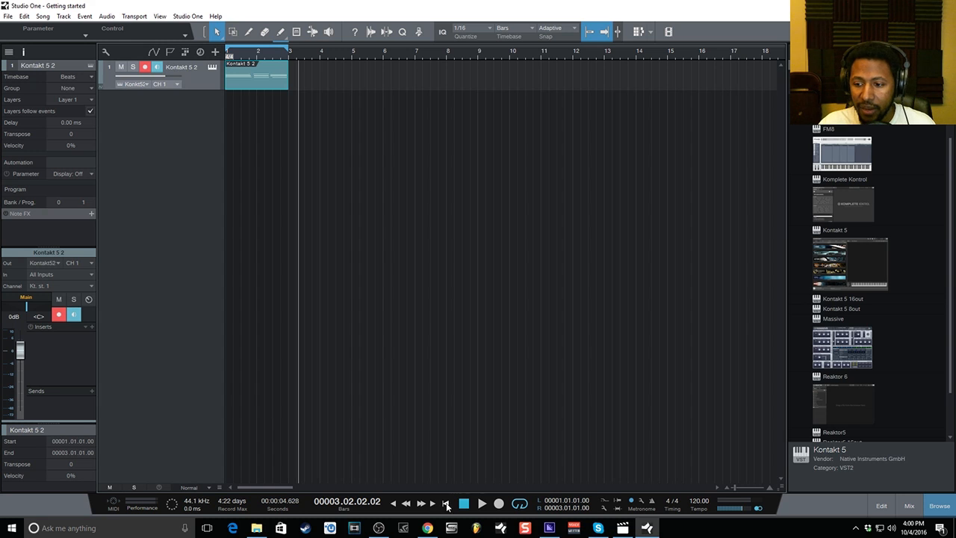
pyautogui.click(446, 504)
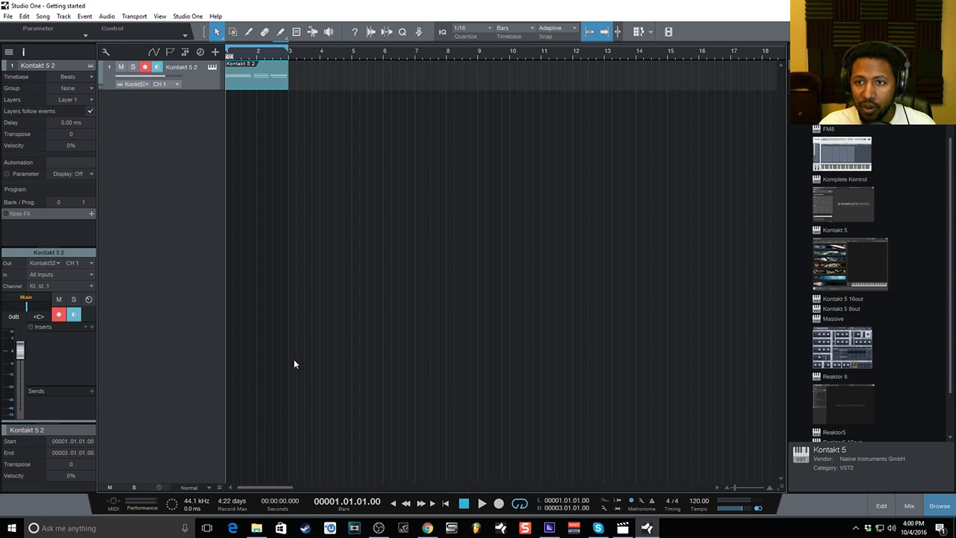
pyautogui.doubleClick(269, 80)
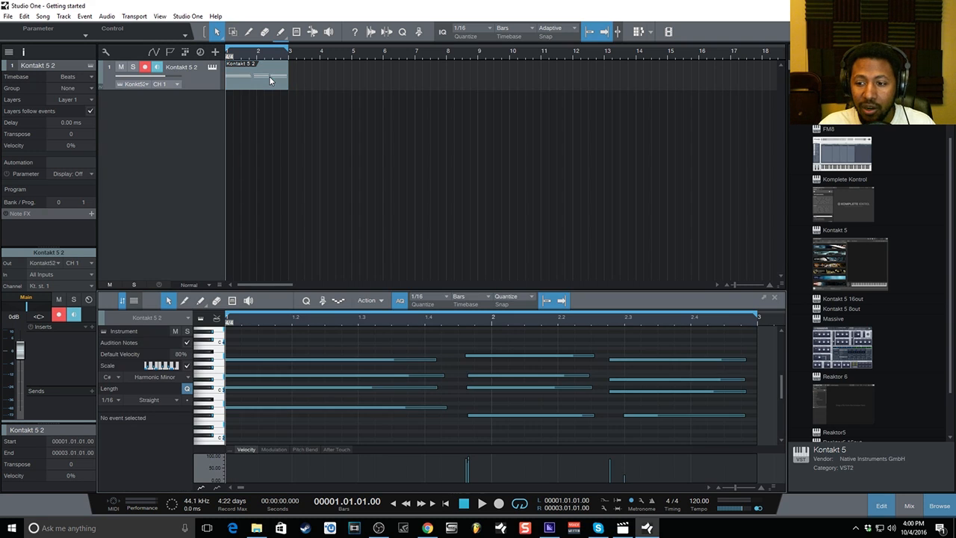
pyautogui.click(882, 506)
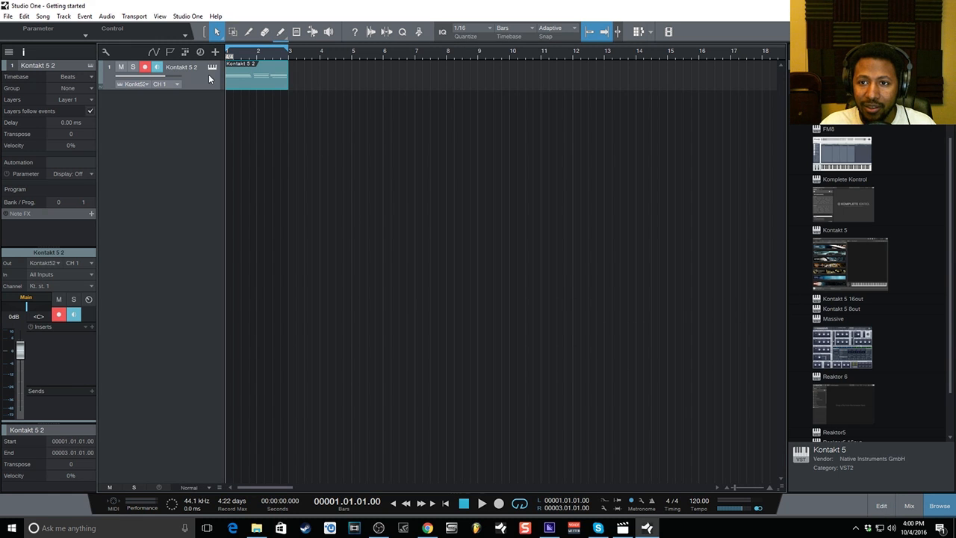
pyautogui.click(882, 506)
pyautogui.moveTo(320, 288); pyautogui.dragTo(312, 158)
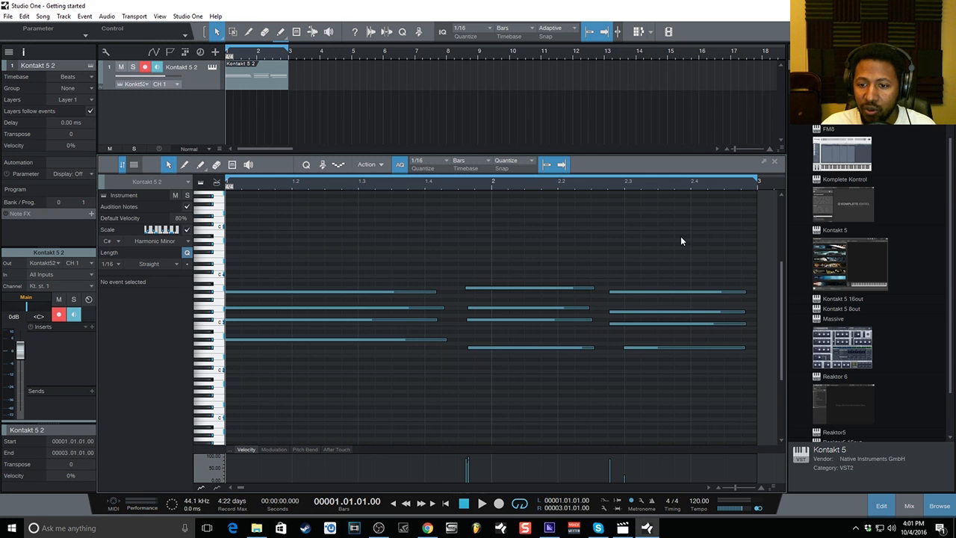
# Set the editor scale root to C and the scale type to Chromatic.
pyautogui.click(115, 242)
pyautogui.click(115, 252)
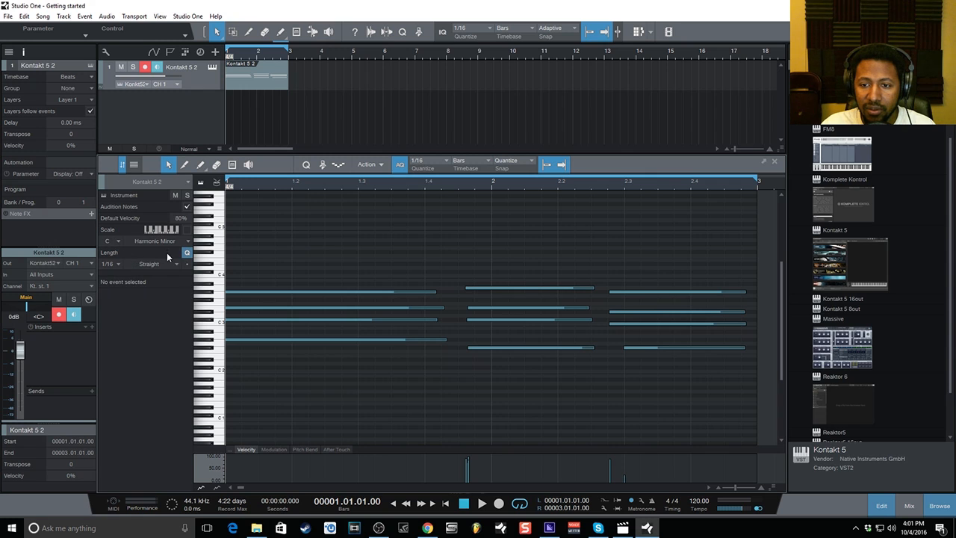
pyautogui.click(169, 241)
pyautogui.click(174, 252)
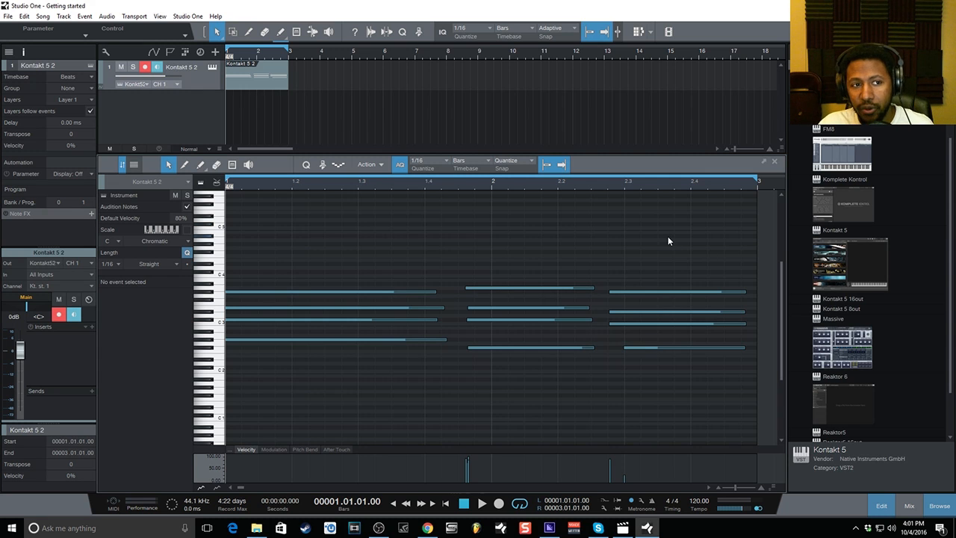
# Select all the recorded notes and show the quantize settings.
pyautogui.hotkey('ctrl', 'a')
pyautogui.moveTo(661, 230); pyautogui.dragTo(472, 433)
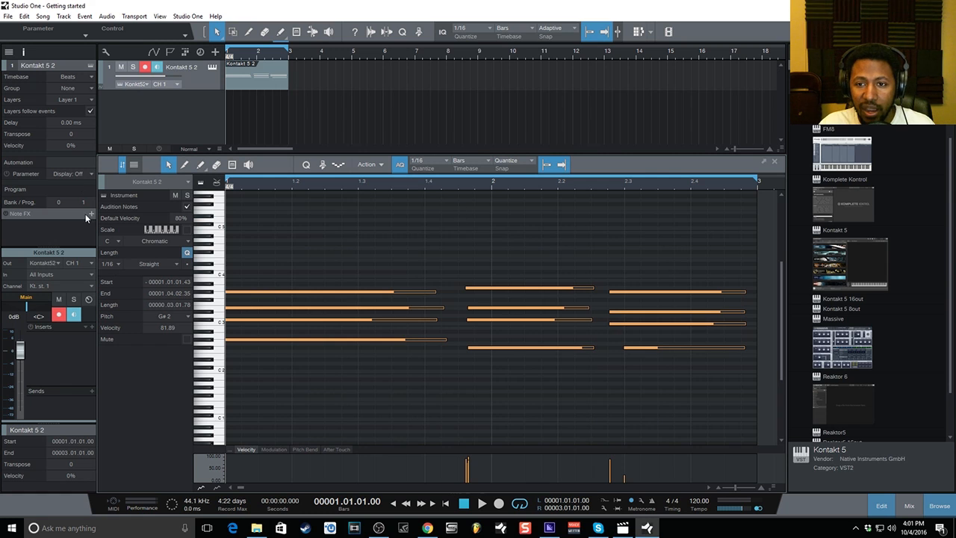
pyautogui.click(305, 165)
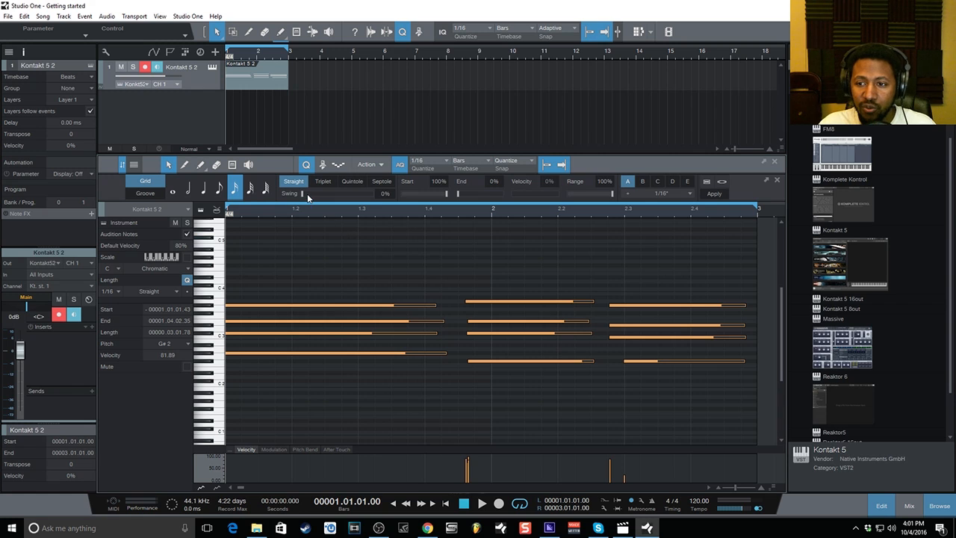
# Try swing and triplet, quintole and septole grids, then return to straight quantize on preset A.
pyautogui.moveTo(303, 193); pyautogui.dragTo(367, 194)
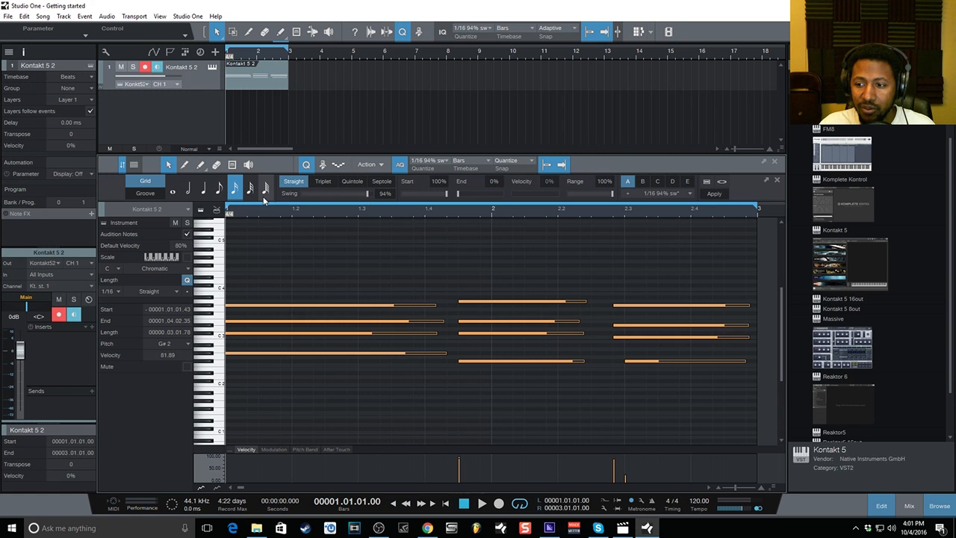
pyautogui.moveTo(330, 197); pyautogui.dragTo(302, 195)
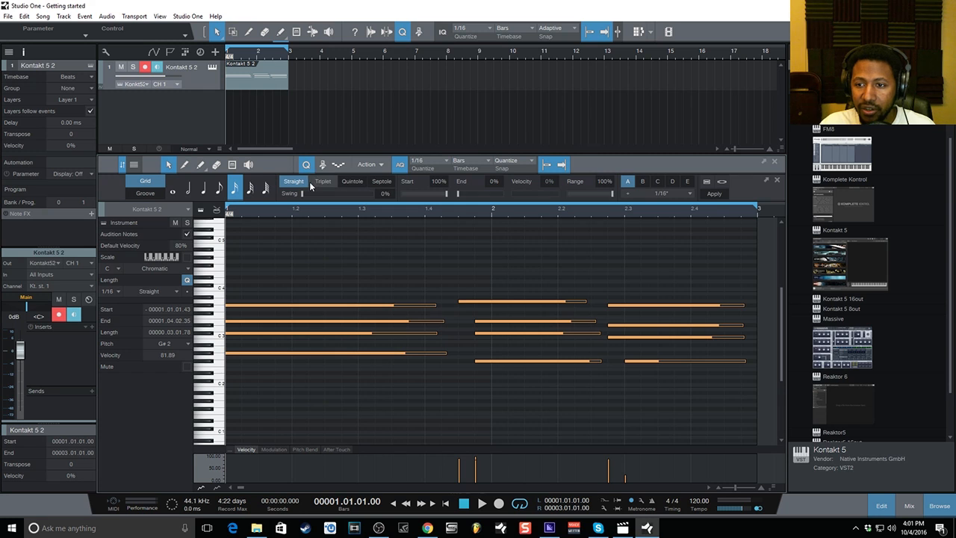
pyautogui.click(322, 182)
pyautogui.click(349, 183)
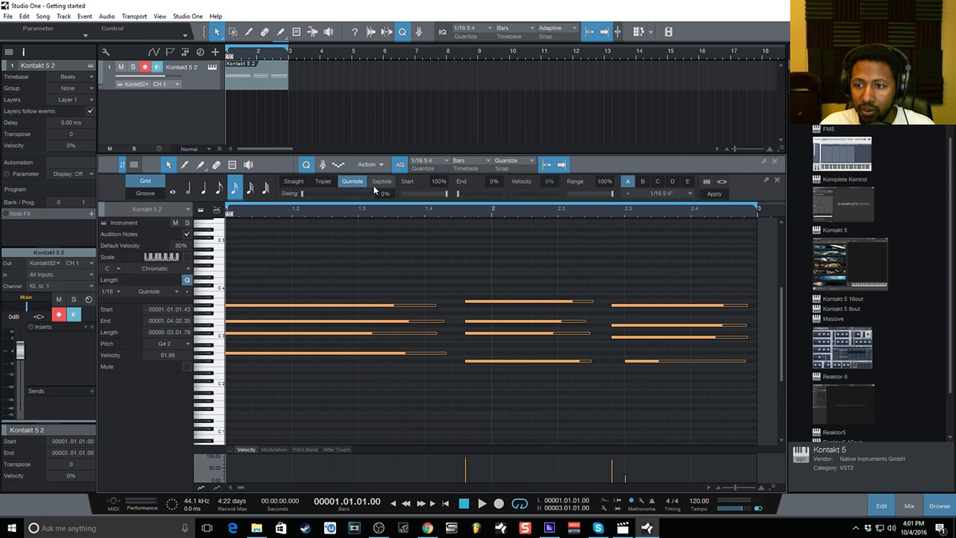
pyautogui.click(374, 184)
pyautogui.click(322, 184)
pyautogui.click(299, 184)
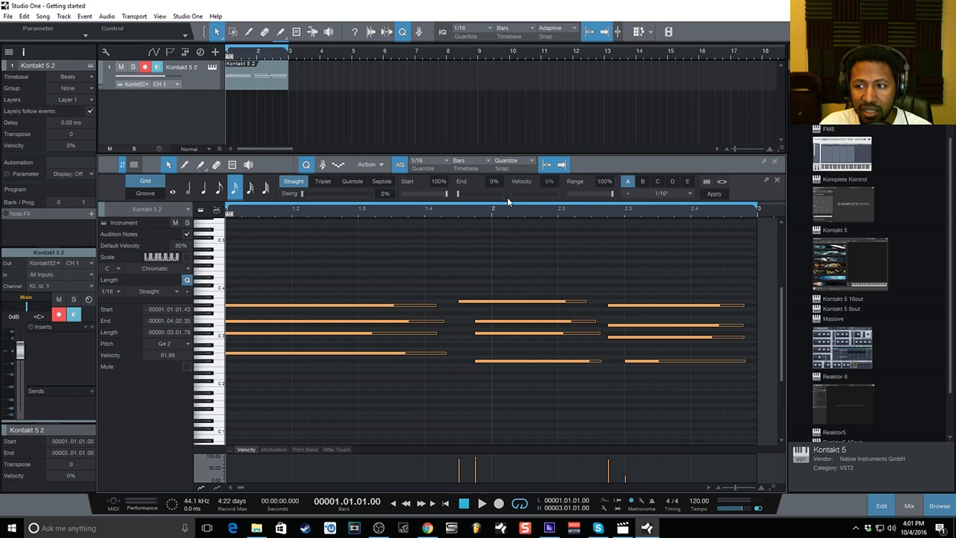
pyautogui.click(627, 181)
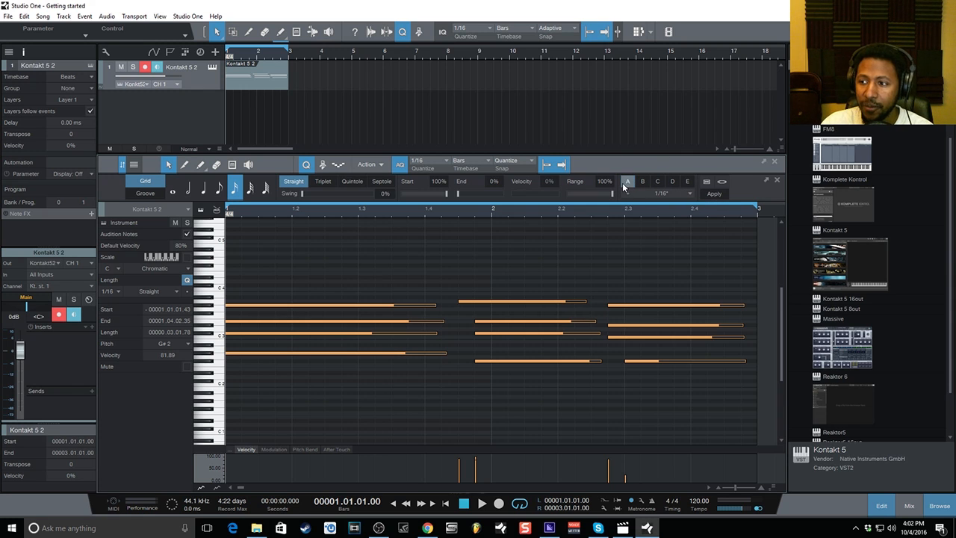
# Compare quantize presets A, B and C, then change preset A's grid to 1/8, then 1/4.
pyautogui.click(651, 192)
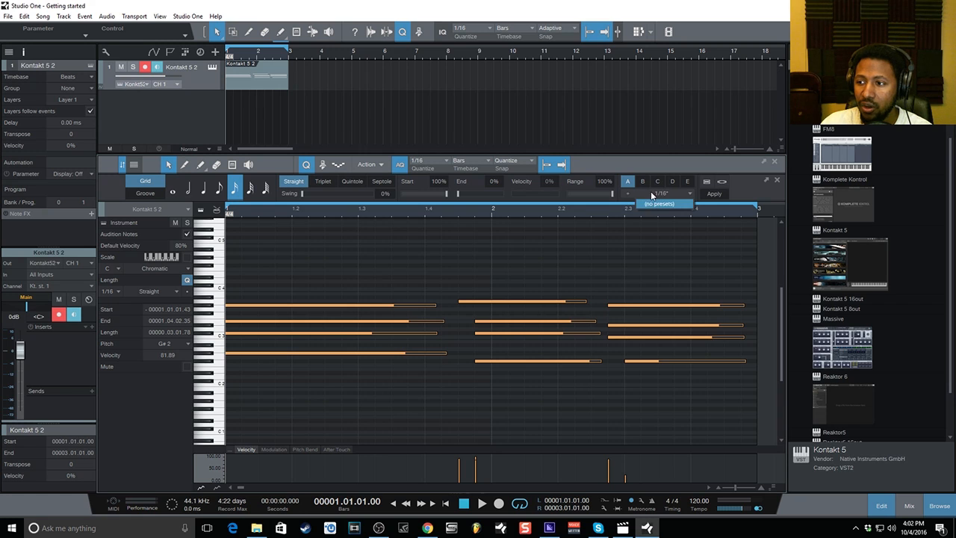
pyautogui.click(650, 192)
pyautogui.click(643, 181)
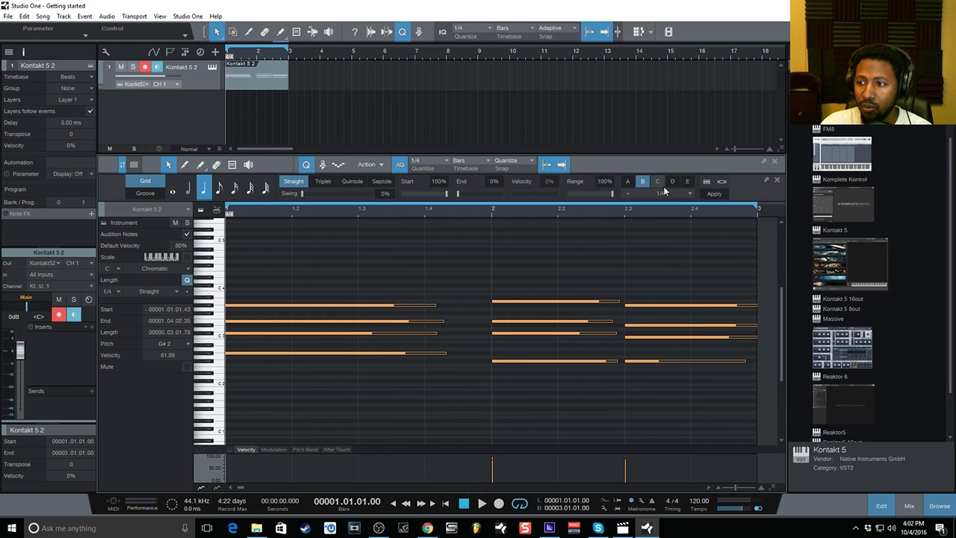
pyautogui.click(657, 182)
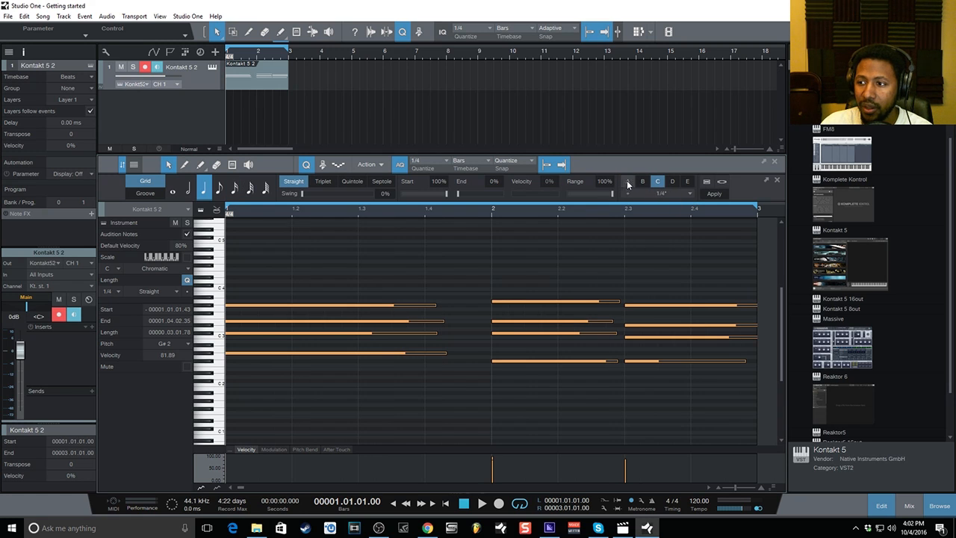
pyautogui.click(628, 181)
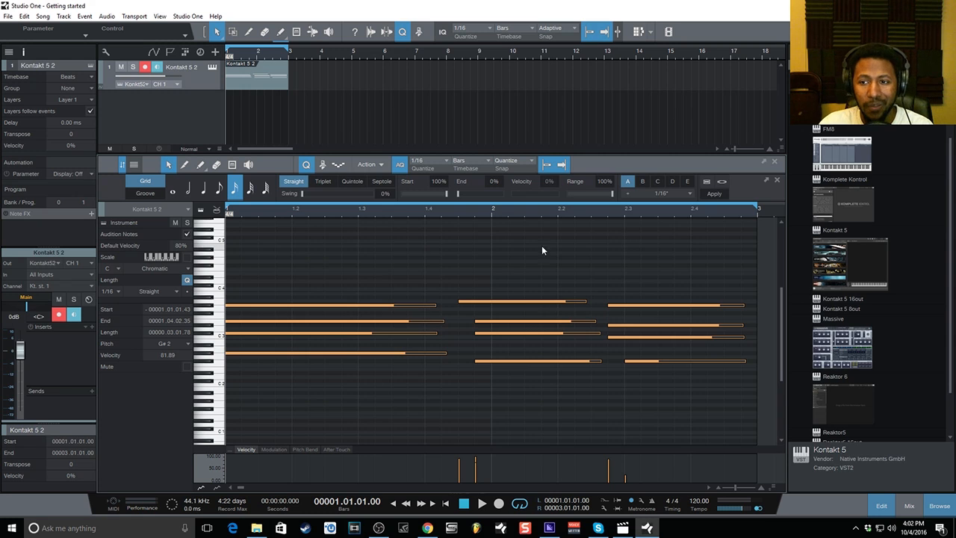
pyautogui.click(224, 188)
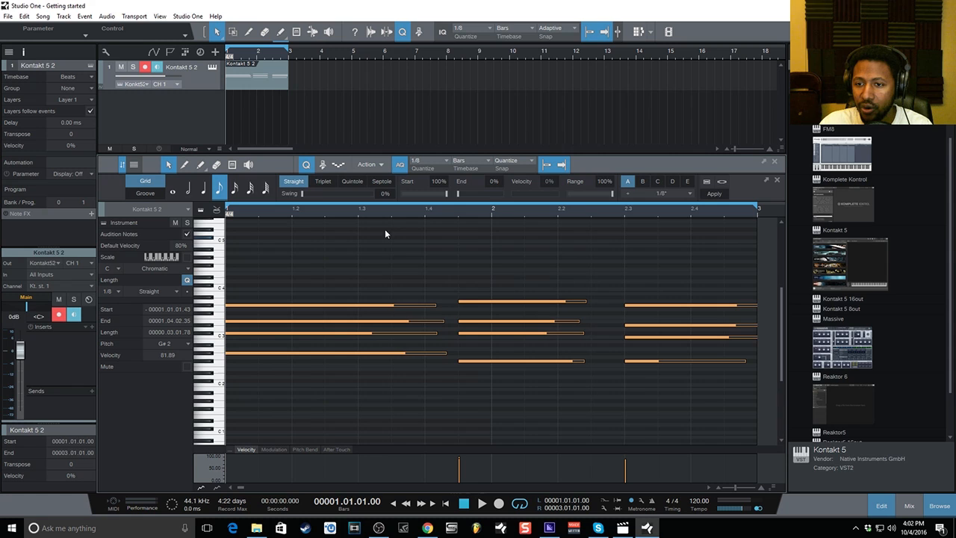
pyautogui.click(204, 191)
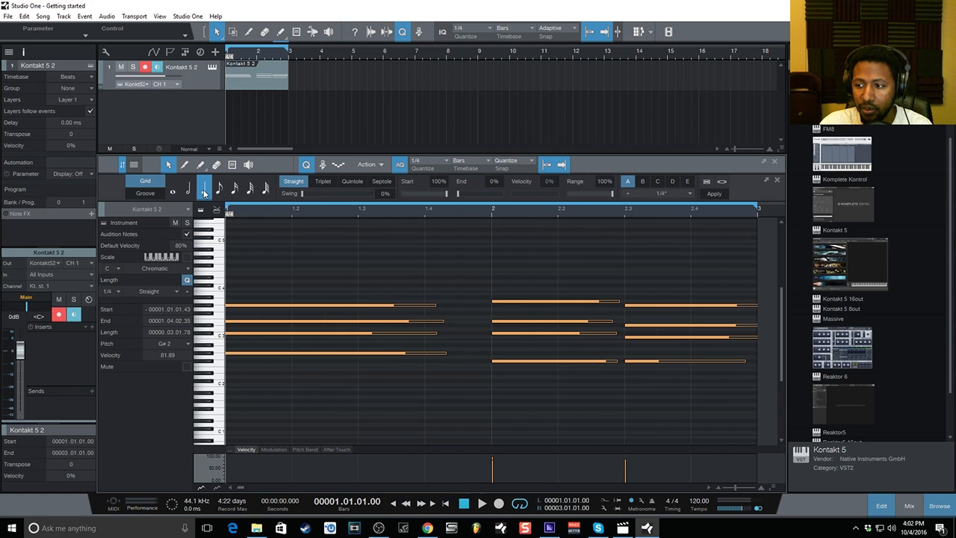
# Set preset B to a 1/64 grid and compare it with preset A's 1/4, ending on 1/4.
pyautogui.click(644, 183)
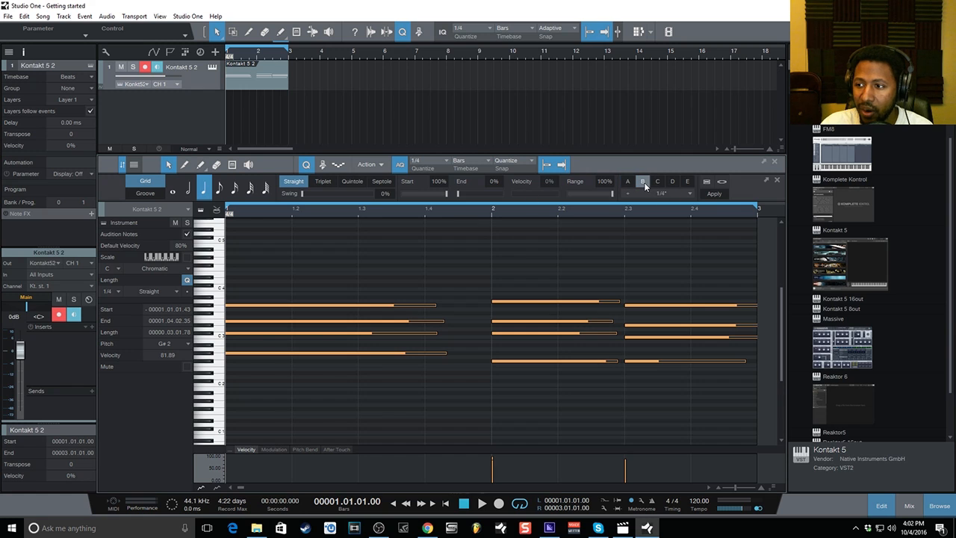
pyautogui.click(266, 188)
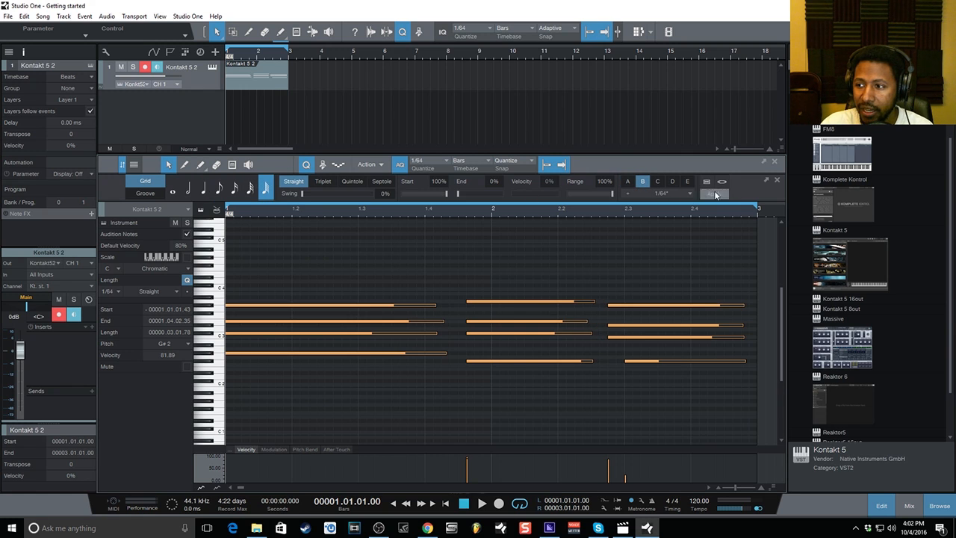
pyautogui.click(626, 183)
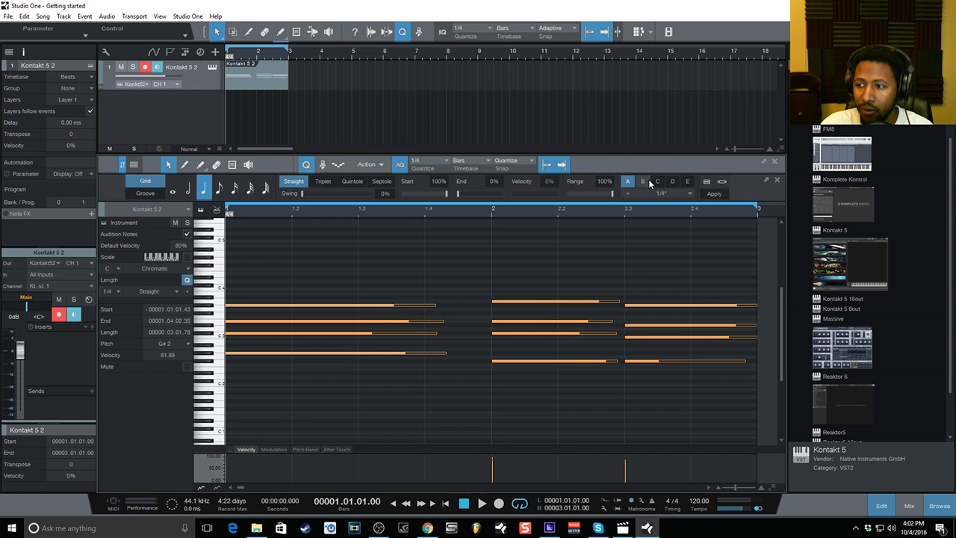
pyautogui.click(642, 182)
pyautogui.click(626, 182)
pyautogui.click(642, 182)
pyautogui.click(626, 181)
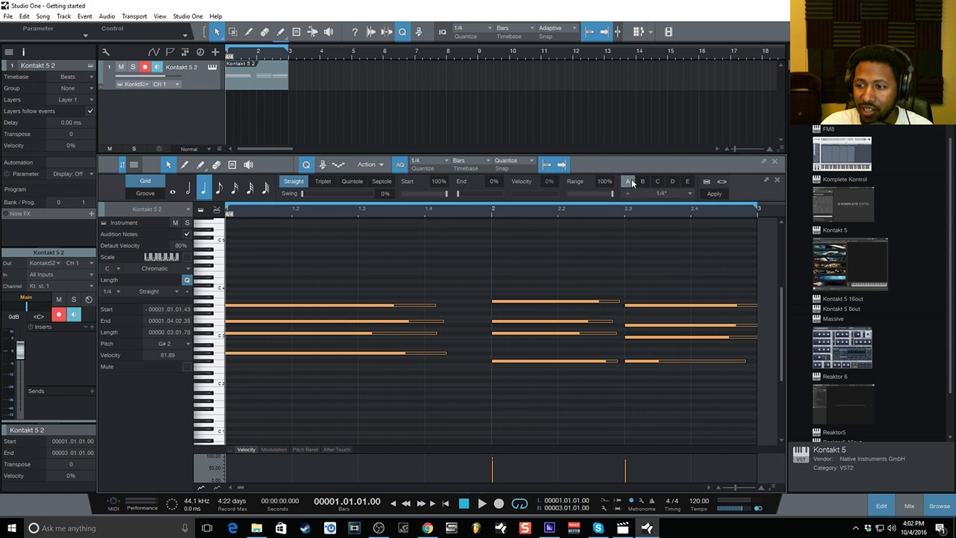
pyautogui.click(642, 181)
pyautogui.click(627, 182)
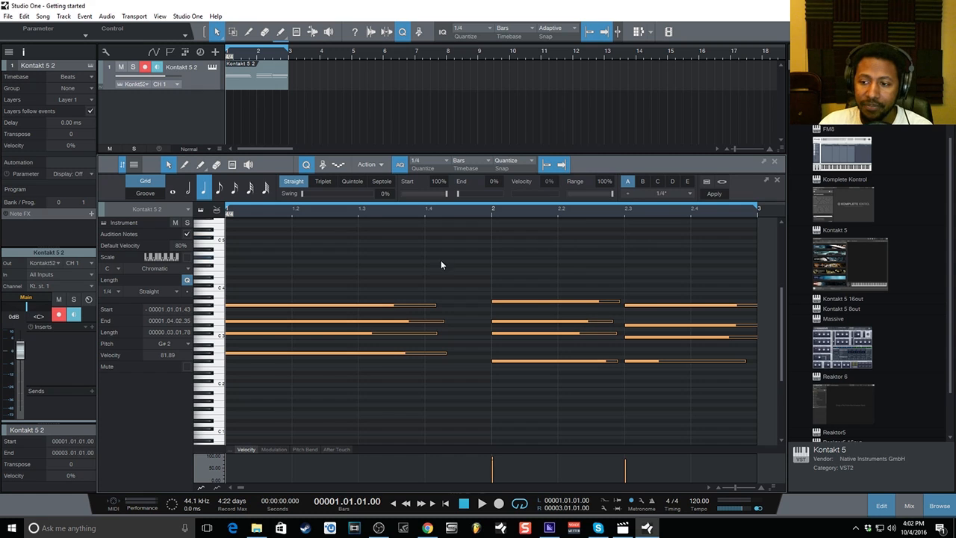
# Lengthen the last chord's lowest note to bar 3 and set the part end just past bar 3.
pyautogui.click(548, 262)
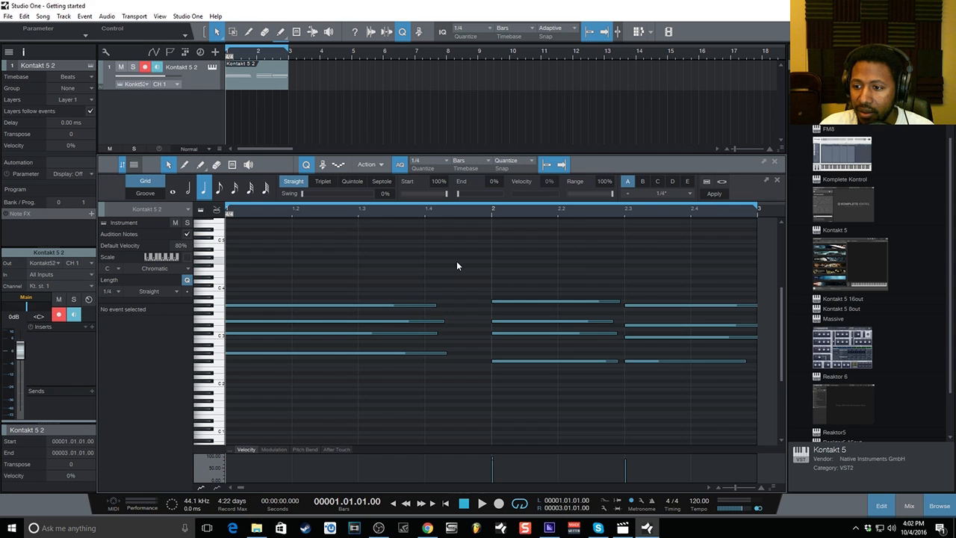
pyautogui.moveTo(457, 261); pyautogui.dragTo(490, 356)
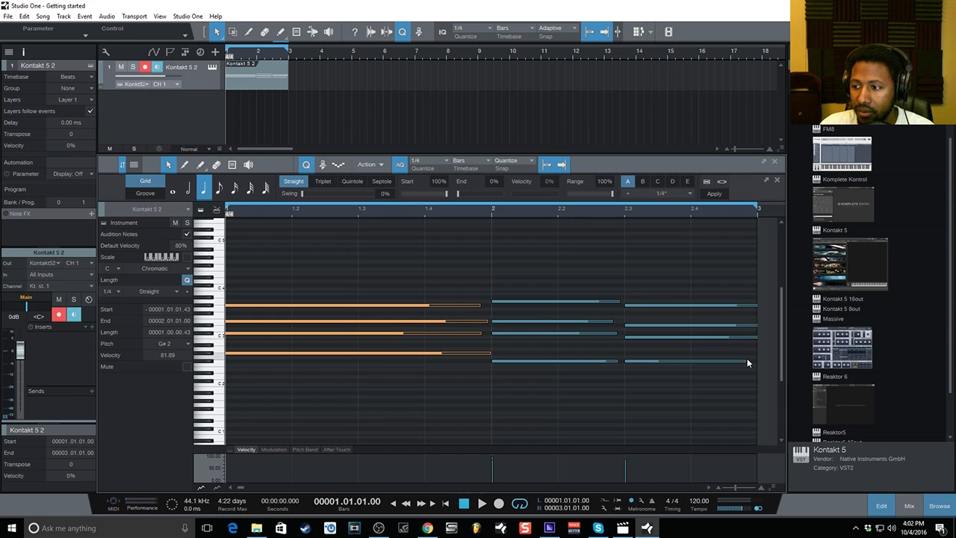
pyautogui.moveTo(745, 361); pyautogui.dragTo(757, 361)
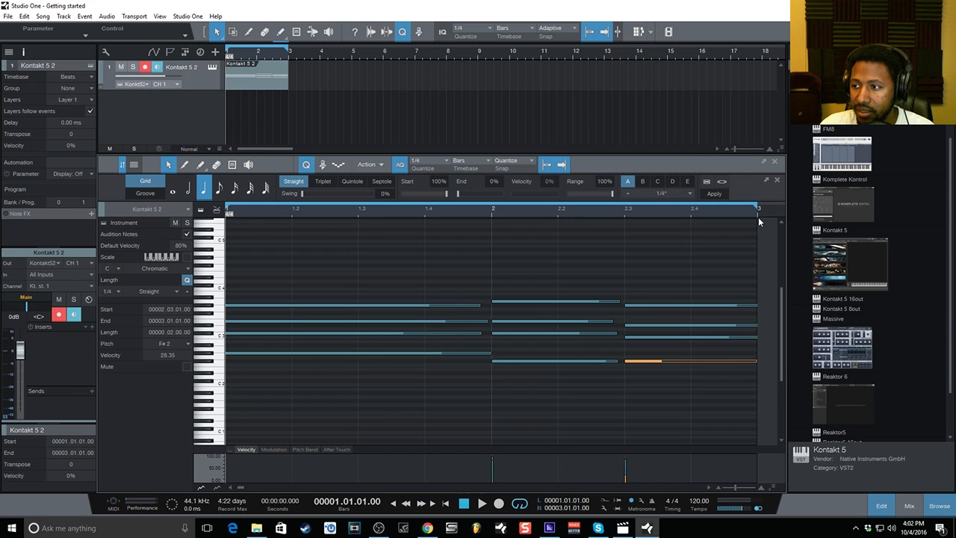
pyautogui.moveTo(760, 220); pyautogui.dragTo(774, 221)
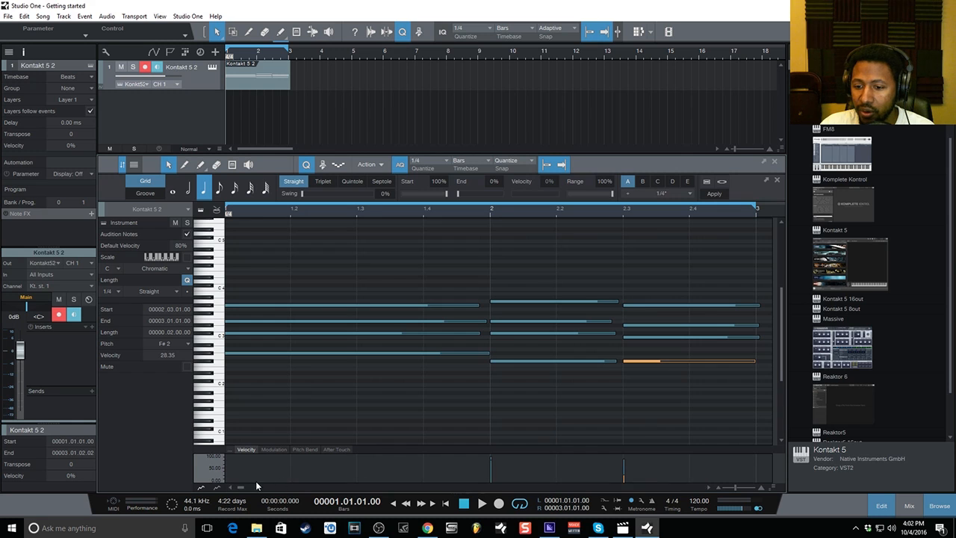
pyautogui.moveTo(241, 488); pyautogui.dragTo(243, 489)
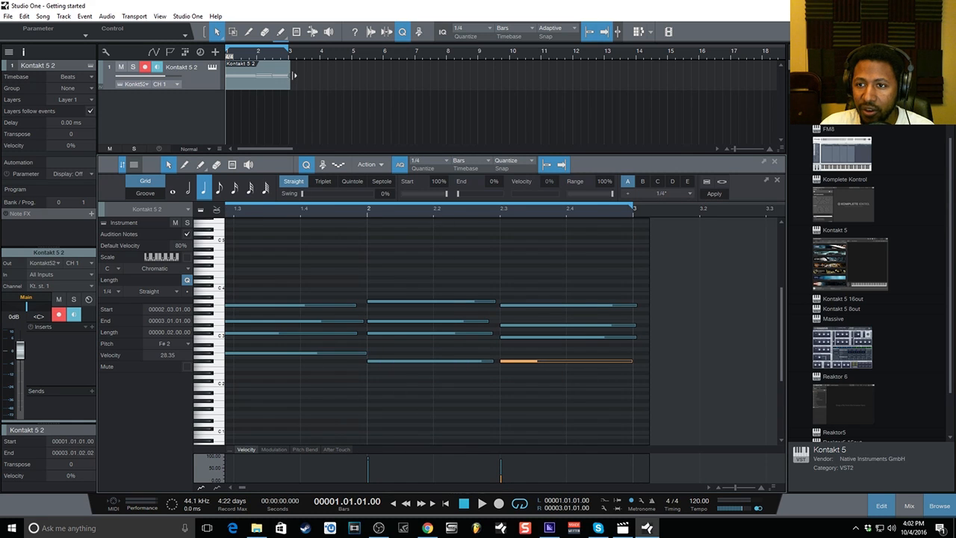
pyautogui.moveTo(294, 75)
pyautogui.mouseDown()
pyautogui.moveTo(352, 74)
pyautogui.moveTo(289, 74)
pyautogui.mouseUp()
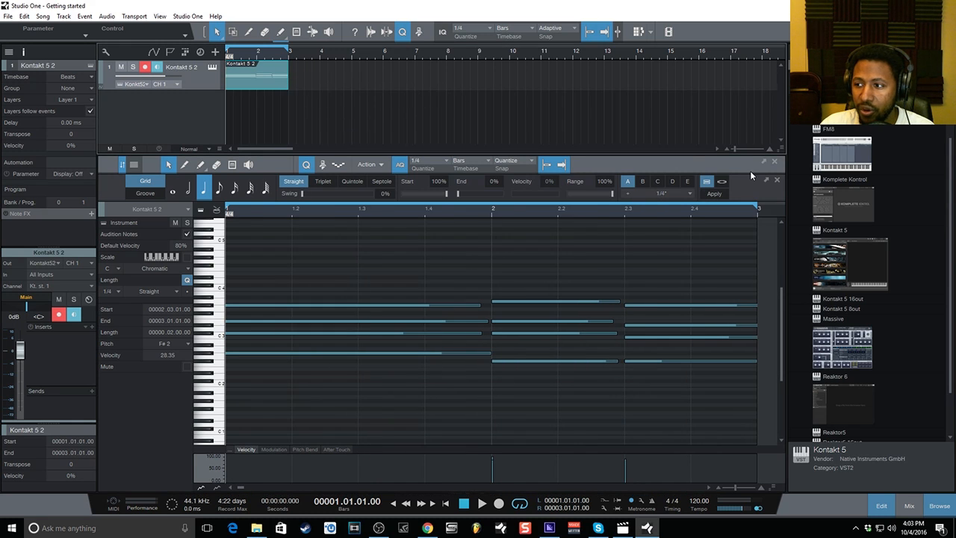
pyautogui.moveTo(759, 219); pyautogui.dragTo(783, 219)
# Select notes in the last and middle chords and stretch a first-chord note to bar 2.
pyautogui.click(743, 306)
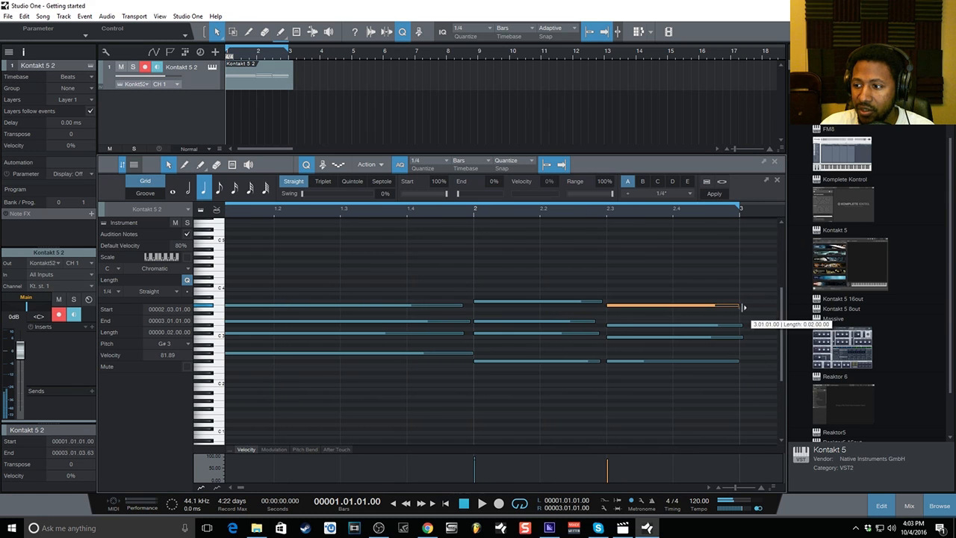
pyautogui.click(743, 325)
pyautogui.click(743, 337)
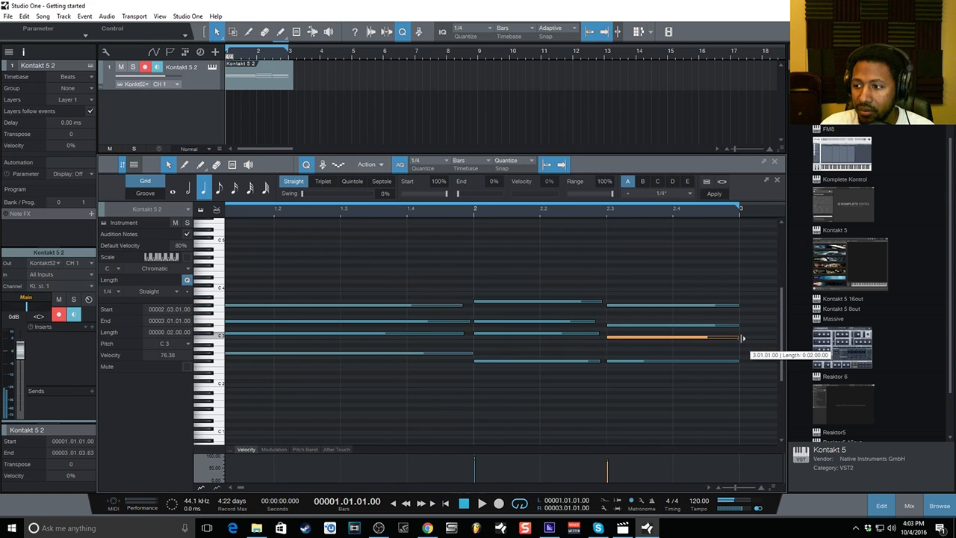
pyautogui.click(597, 323)
pyautogui.click(602, 301)
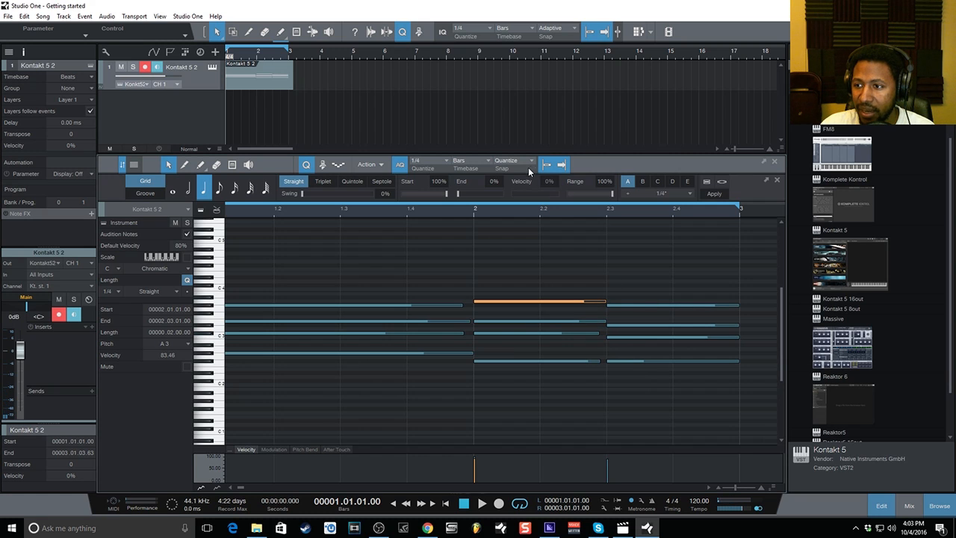
pyautogui.click(599, 334)
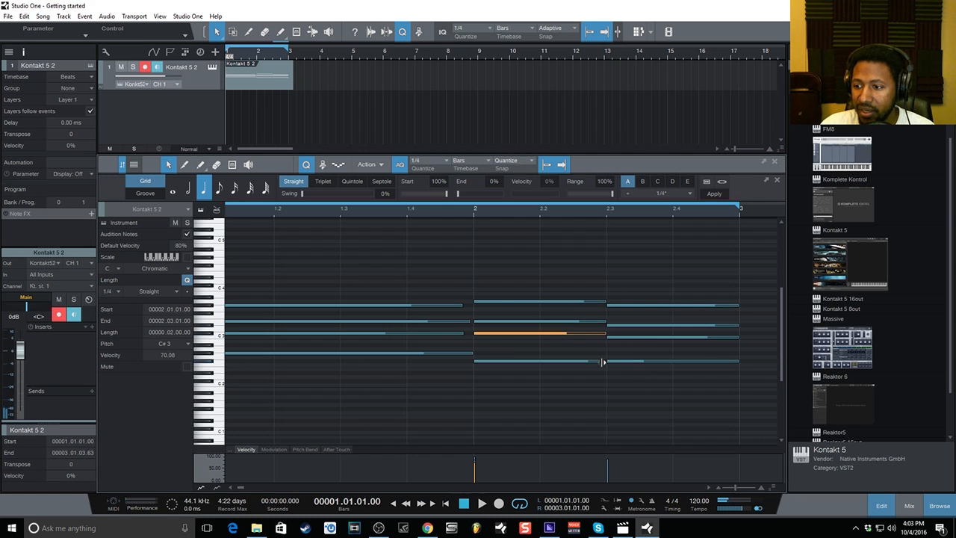
pyautogui.click(602, 362)
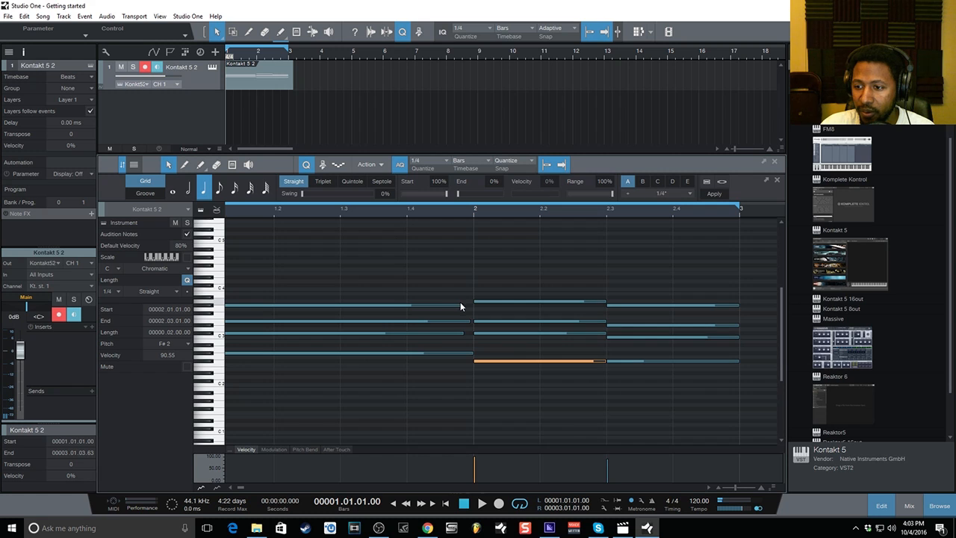
pyautogui.moveTo(461, 306); pyautogui.dragTo(473, 334)
pyautogui.click(473, 323)
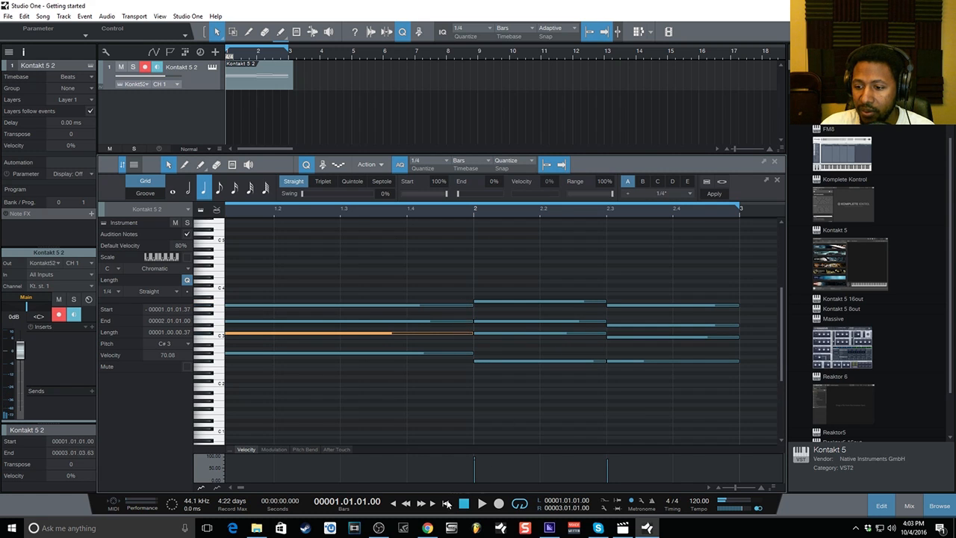
# Play back the edited chords, then hide the quantize panel and deselect the note.
pyautogui.click(481, 503)
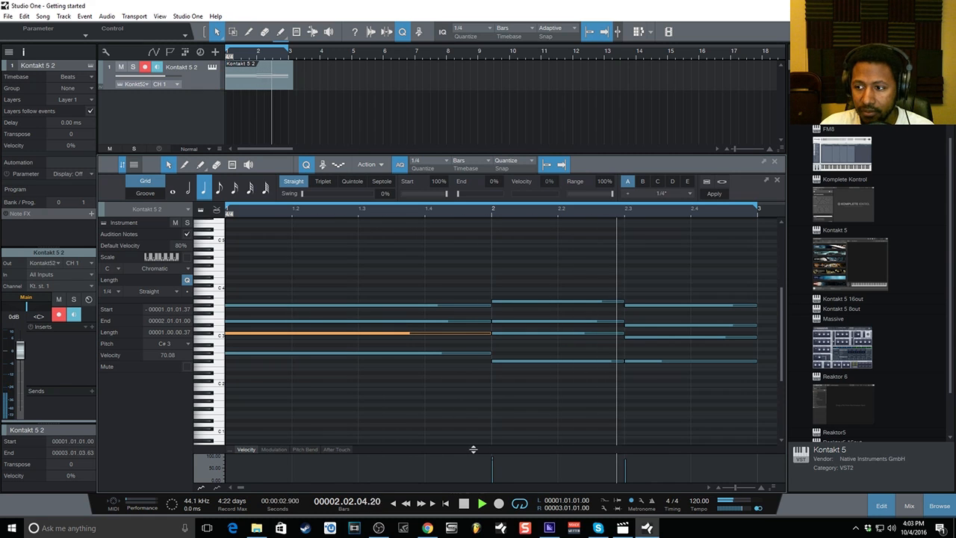
pyautogui.click(464, 504)
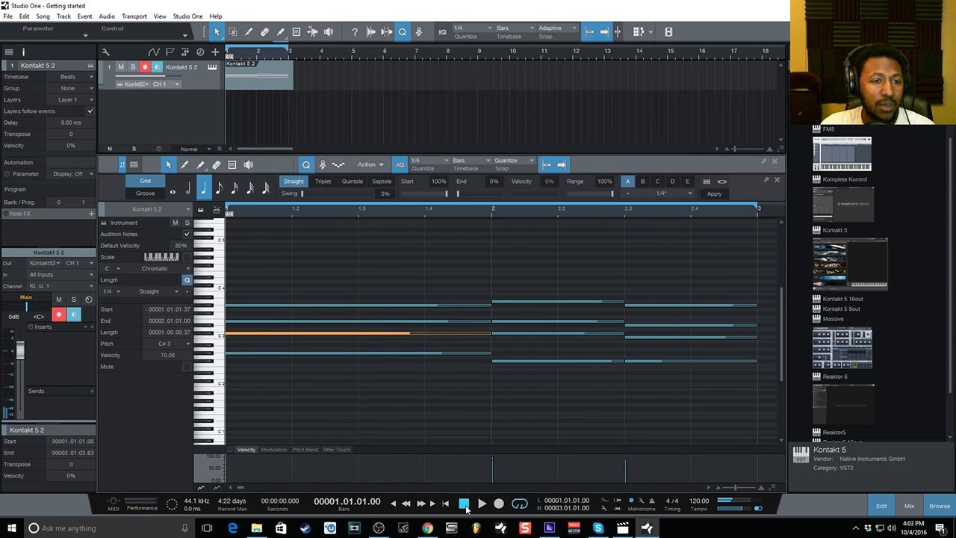
pyautogui.click(302, 165)
pyautogui.click(579, 235)
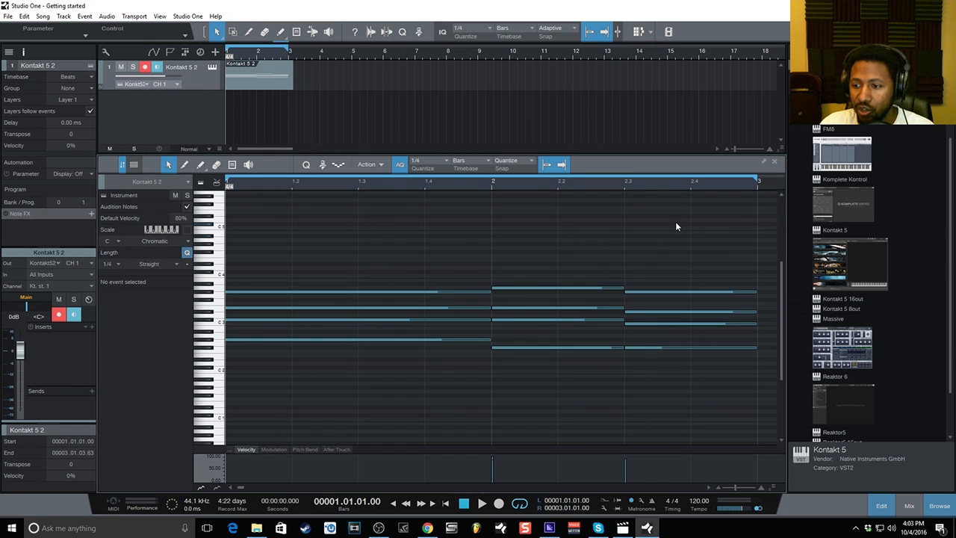
# Select all the part's notes and browse the Action menu's length and stretch options without changes.
pyautogui.moveTo(677, 221); pyautogui.dragTo(359, 460)
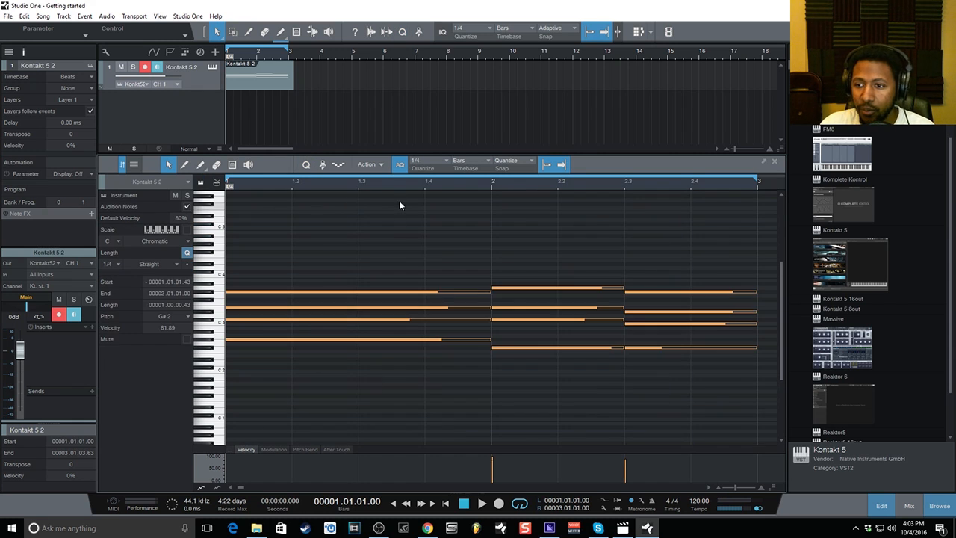
pyautogui.click(374, 166)
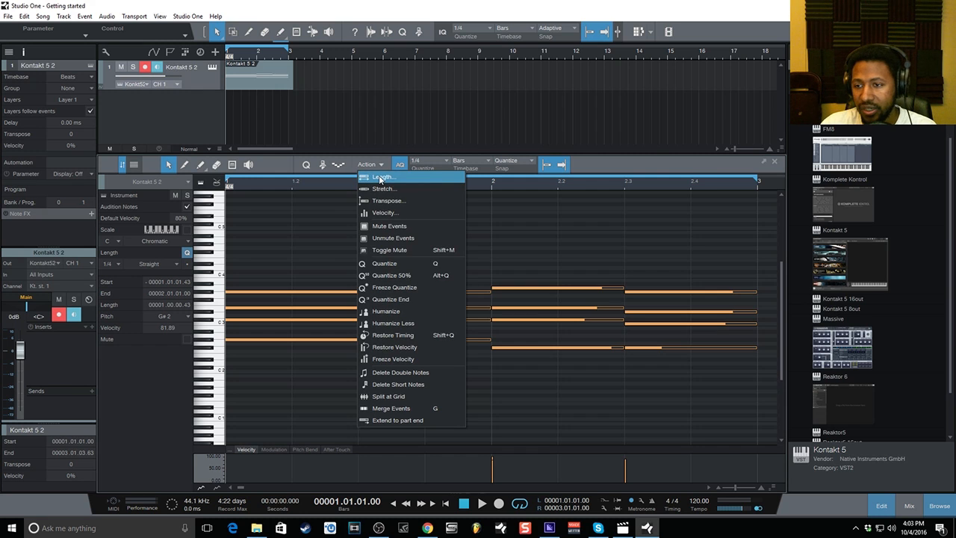
pyautogui.click(381, 178)
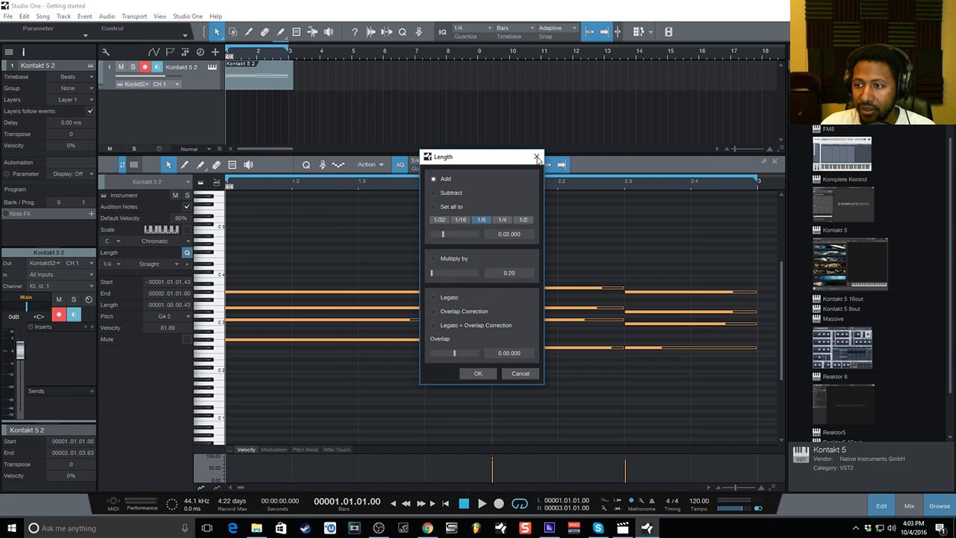
pyautogui.click(537, 158)
pyautogui.click(370, 164)
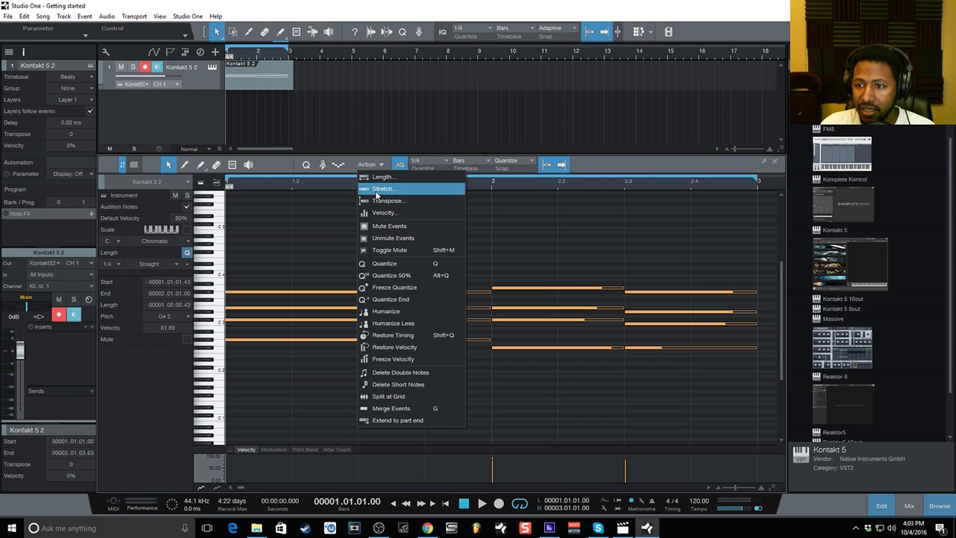
pyautogui.click(375, 190)
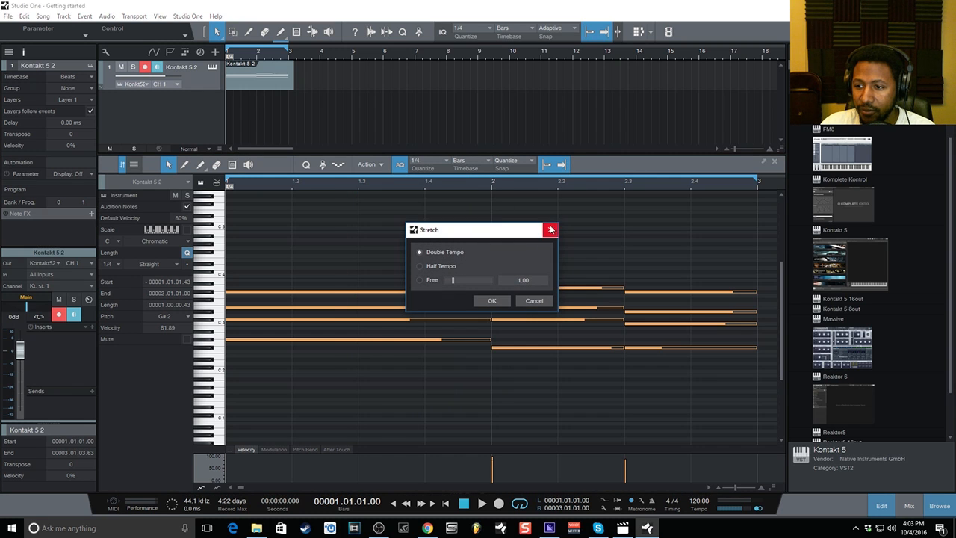
pyautogui.click(551, 227)
pyautogui.click(371, 164)
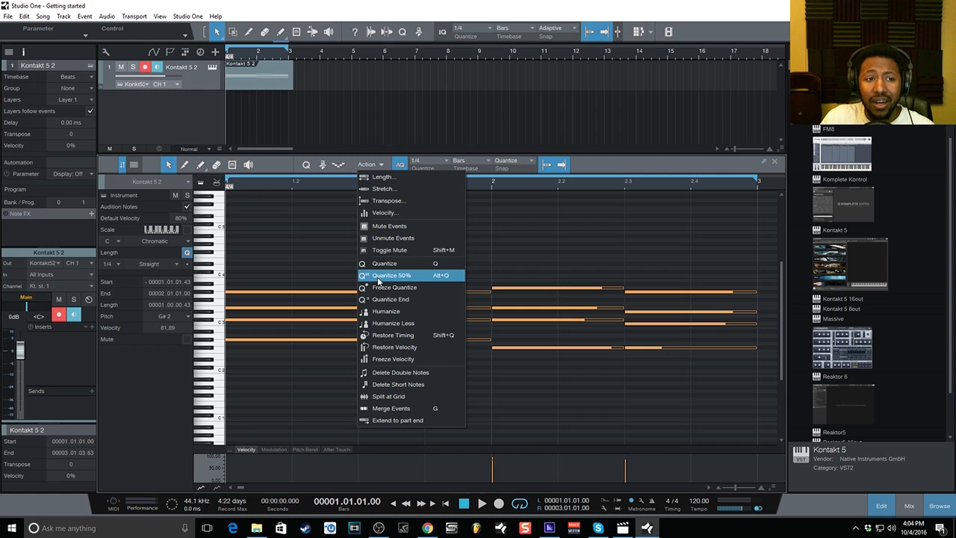
# Apply Humanize three times, then Humanize Less, to the selected notes.
pyautogui.click(397, 314)
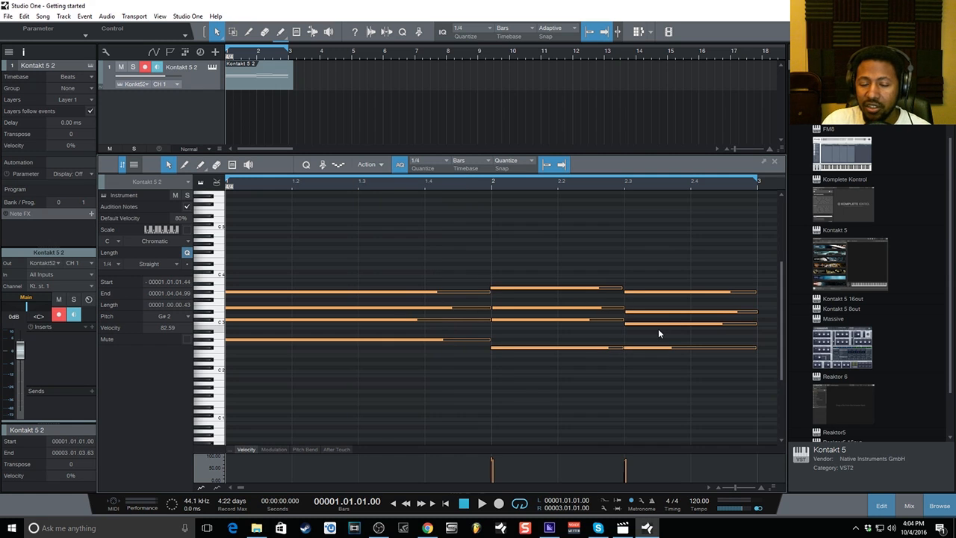
pyautogui.click(370, 165)
pyautogui.click(397, 314)
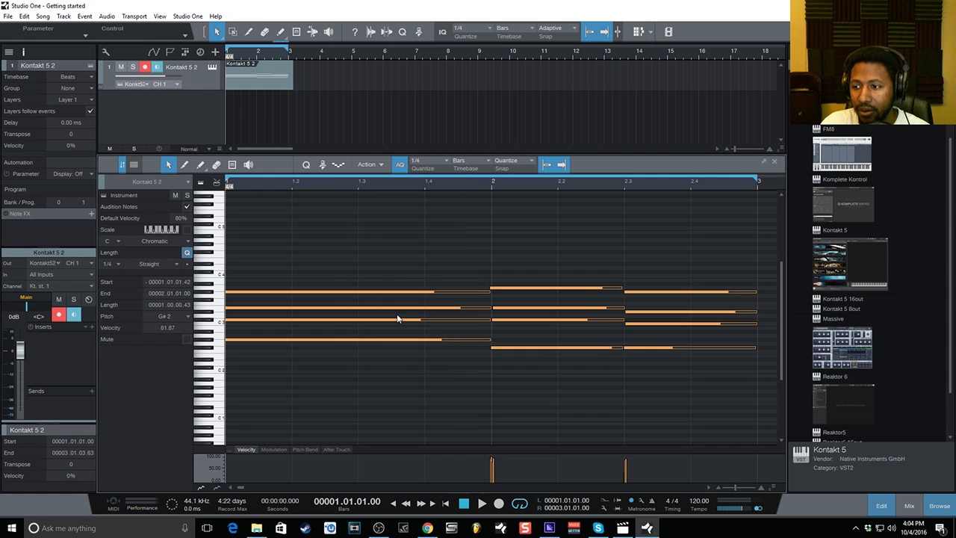
pyautogui.click(370, 164)
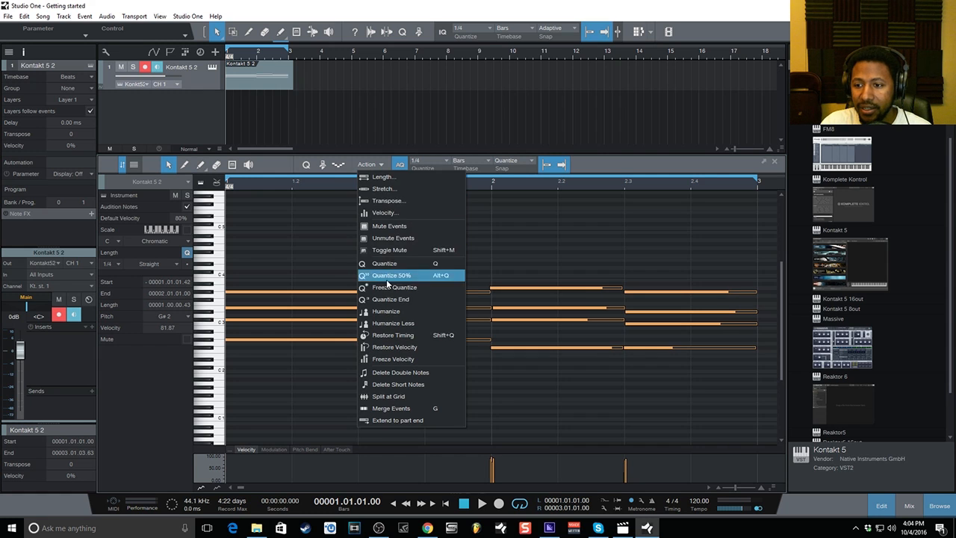
pyautogui.click(389, 312)
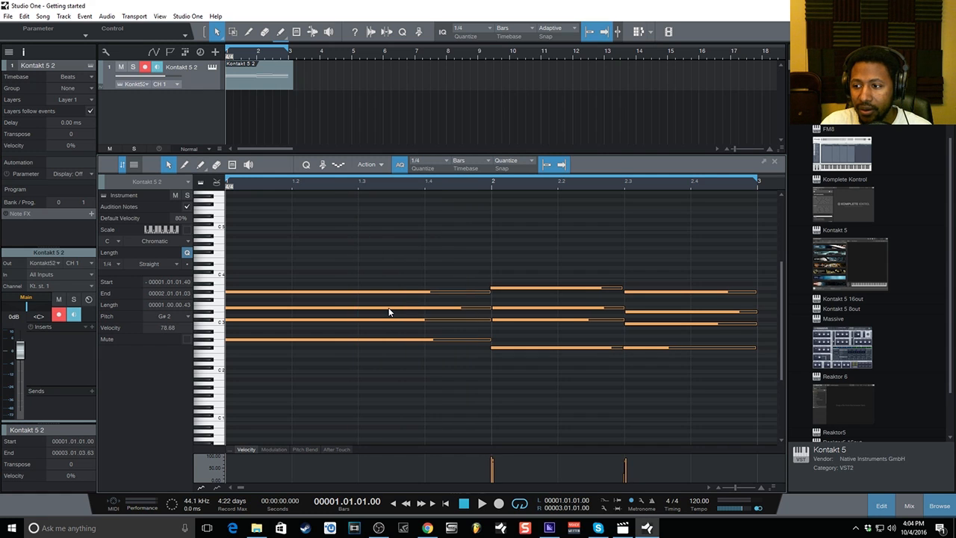
pyautogui.click(378, 165)
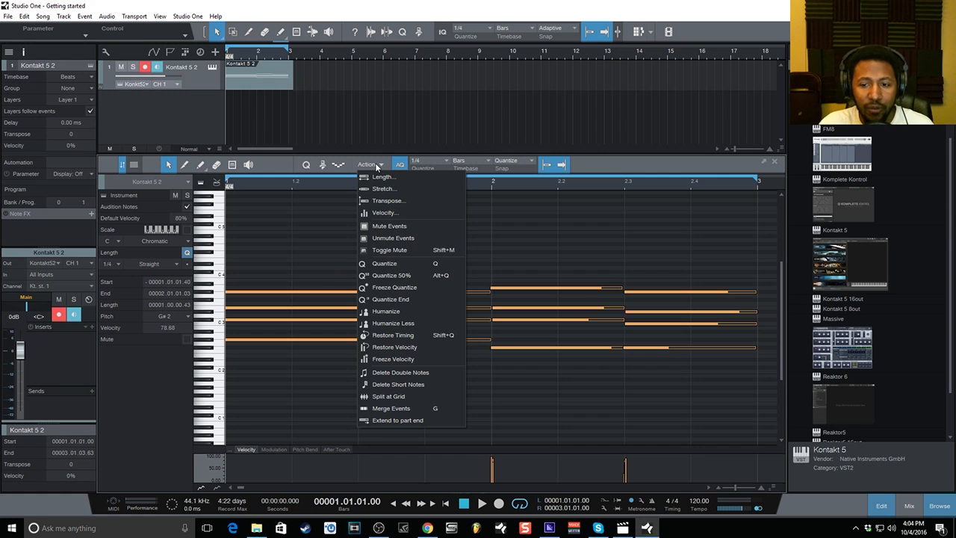
pyautogui.click(398, 324)
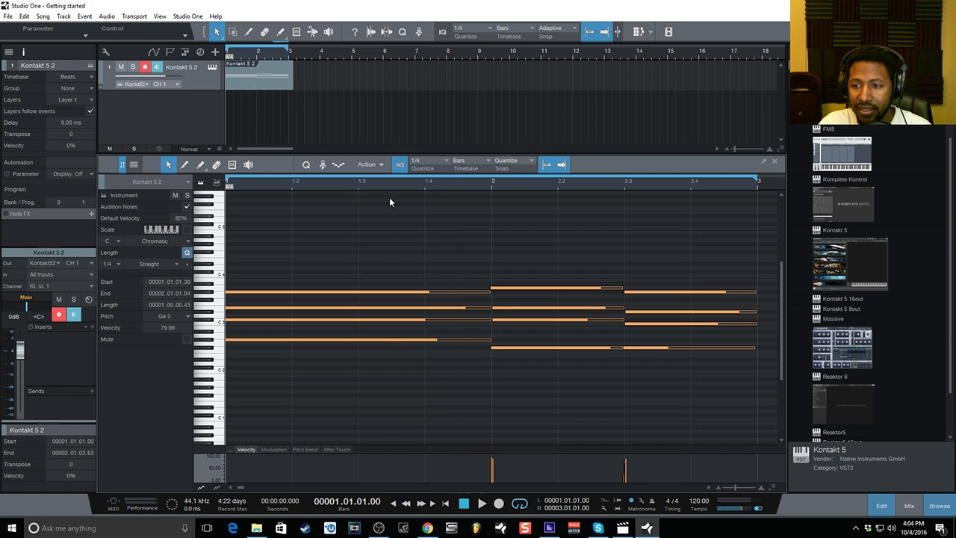
# Close the Action menu without further changes and deselect all the notes.
pyautogui.click(373, 165)
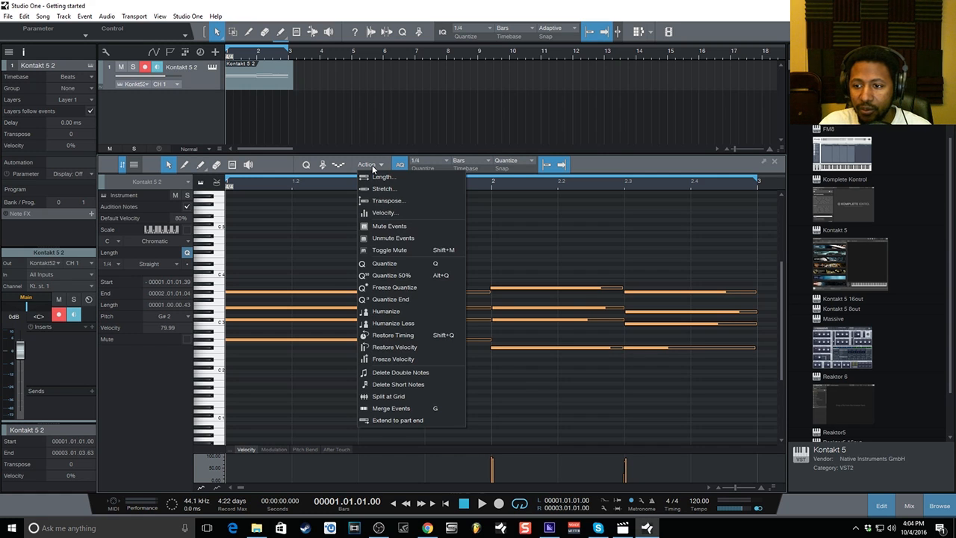
pyautogui.click(366, 262)
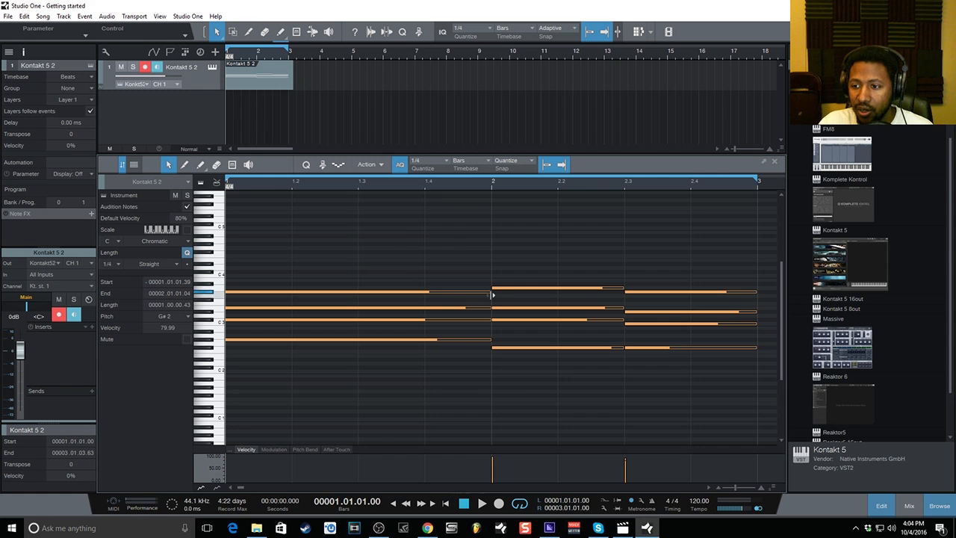
pyautogui.click(381, 165)
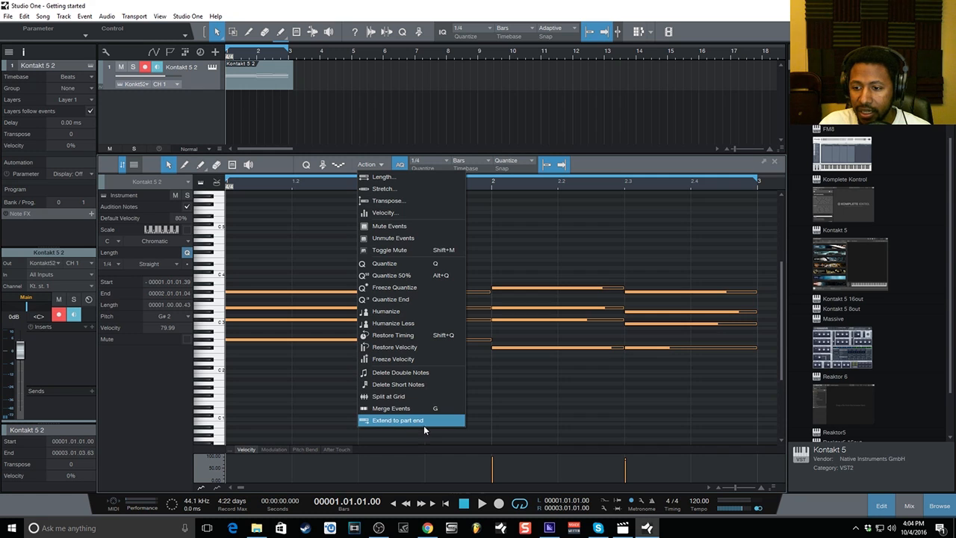
pyautogui.click(378, 166)
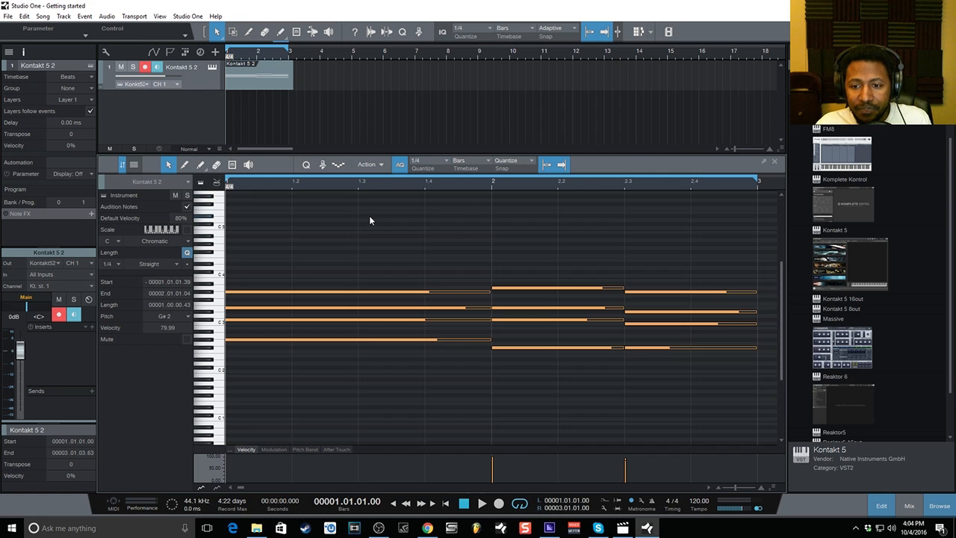
pyautogui.click(390, 234)
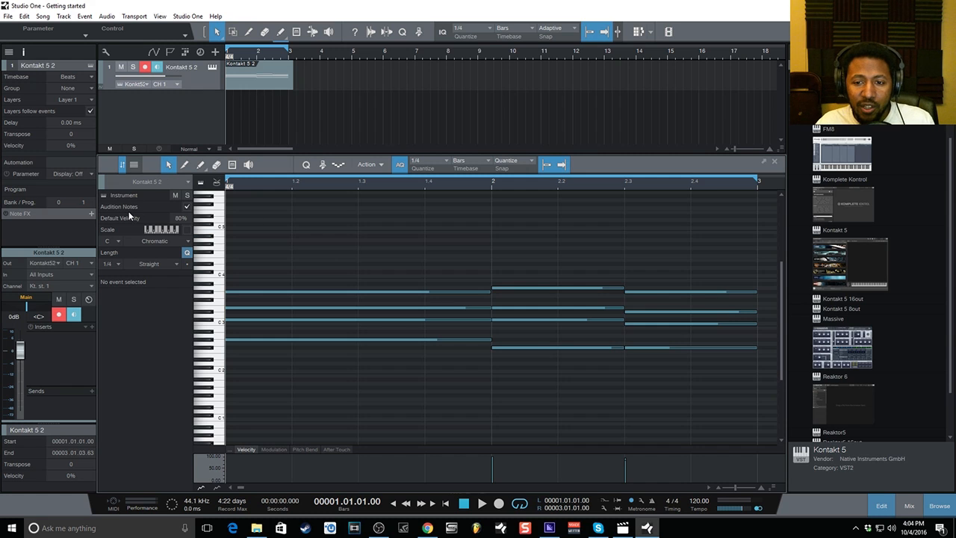
# Turn on scale highlighting and set the scale to C# root with Harmonic Minor.
pyautogui.click(187, 230)
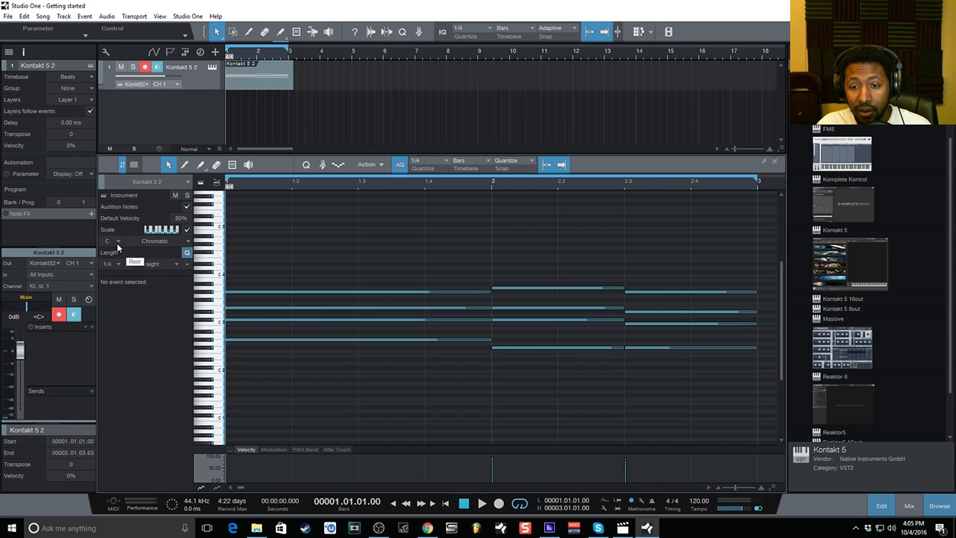
pyautogui.click(118, 242)
pyautogui.click(121, 265)
pyautogui.click(174, 241)
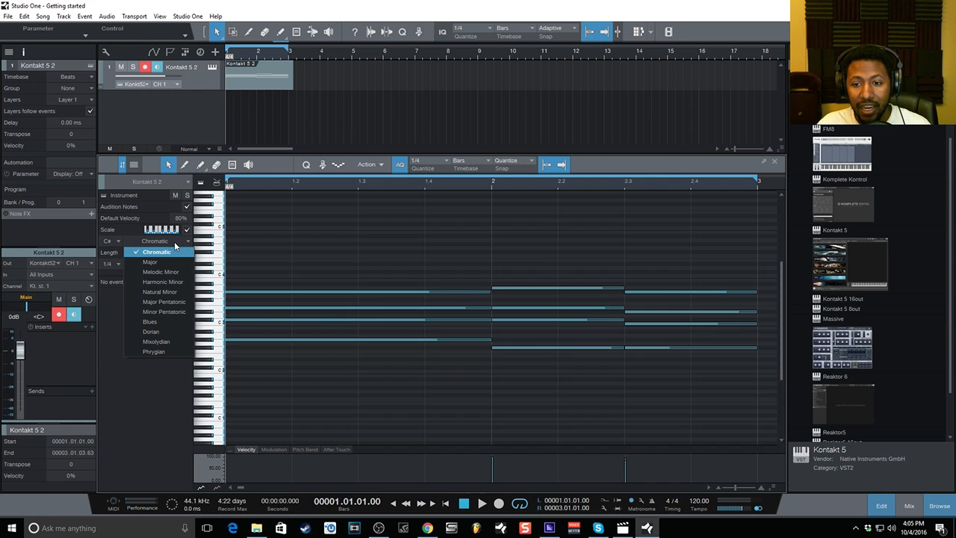
pyautogui.click(174, 282)
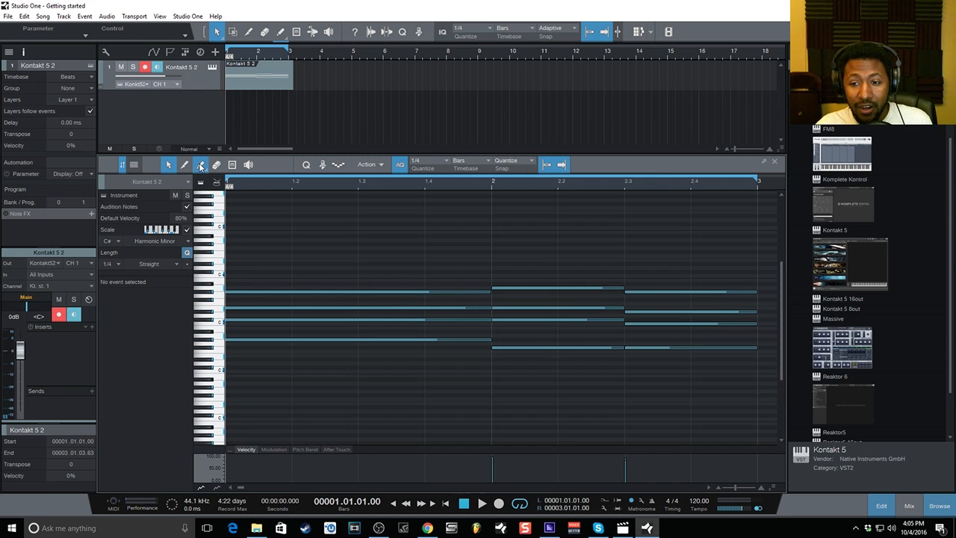
pyautogui.click(200, 164)
pyautogui.click(234, 259)
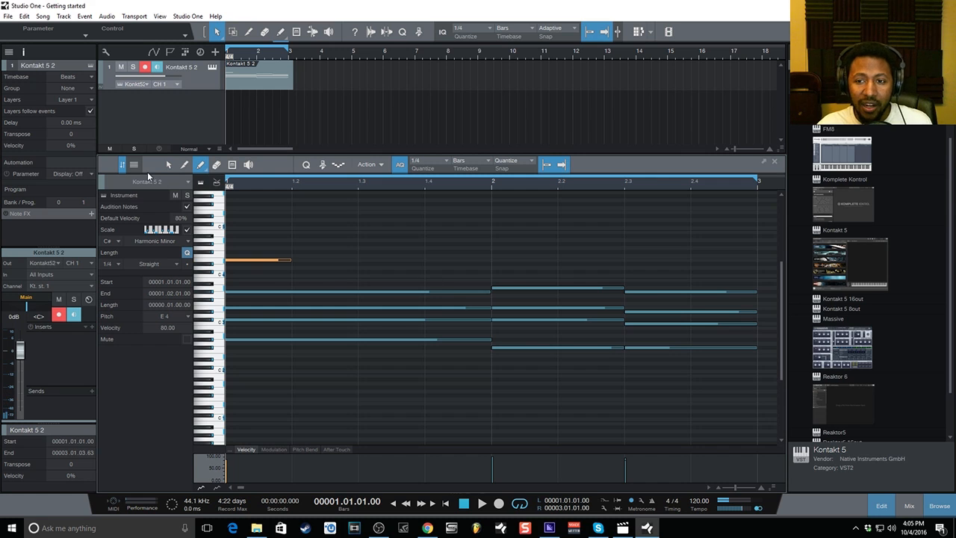
pyautogui.click(169, 165)
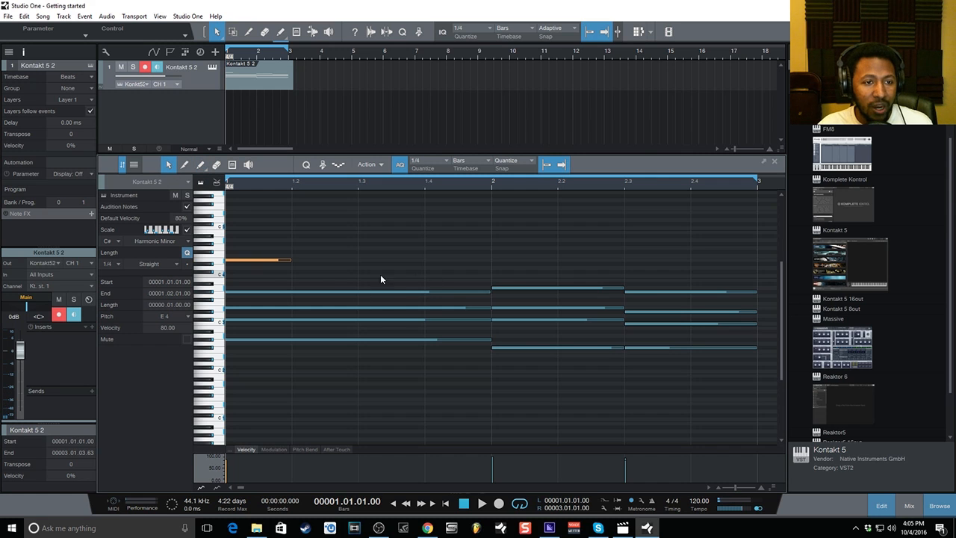
pyautogui.click(248, 260)
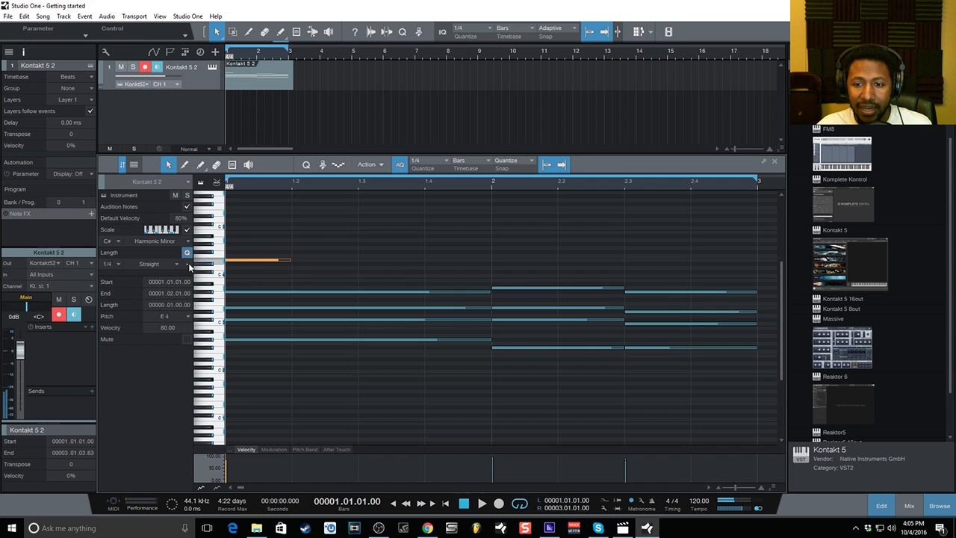
pyautogui.click(250, 260)
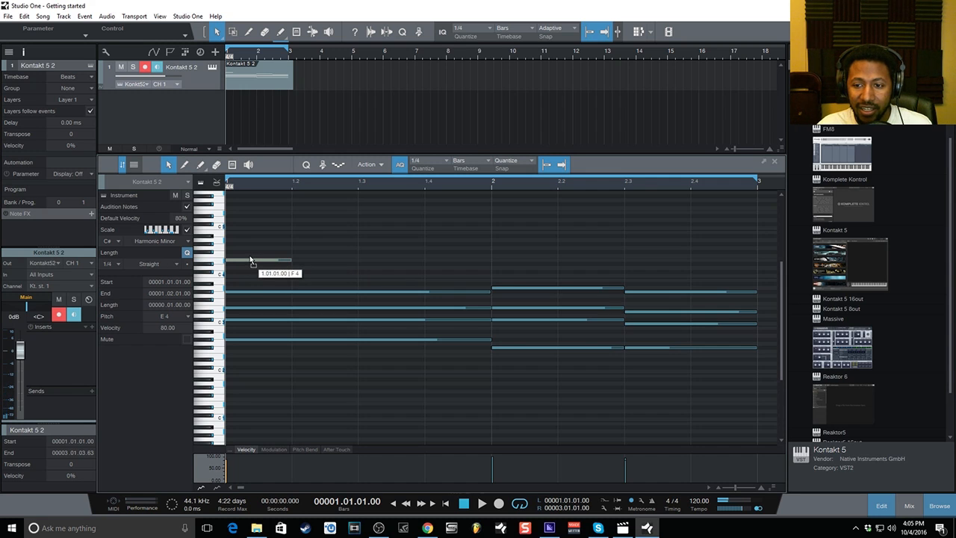
pyautogui.moveTo(250, 260); pyautogui.dragTo(247, 228)
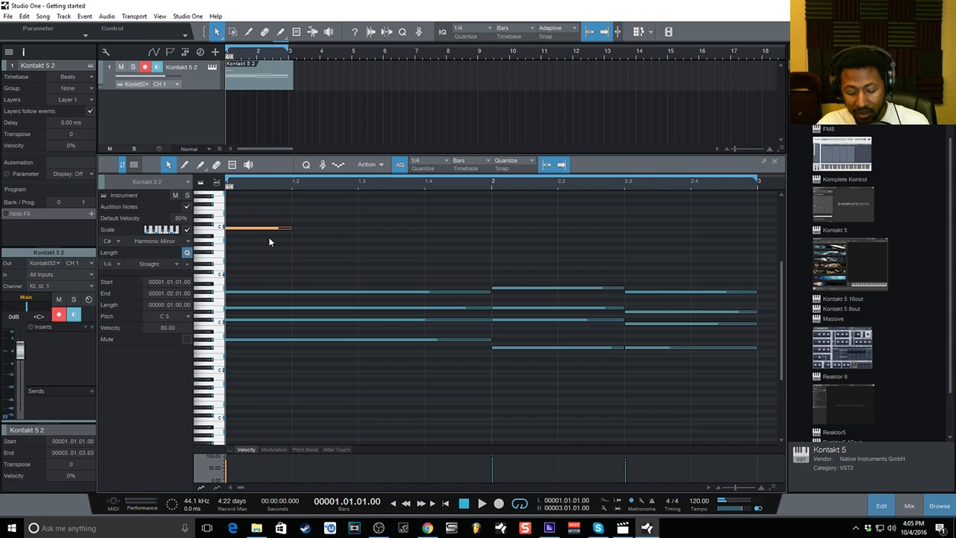
pyautogui.press('Delete')
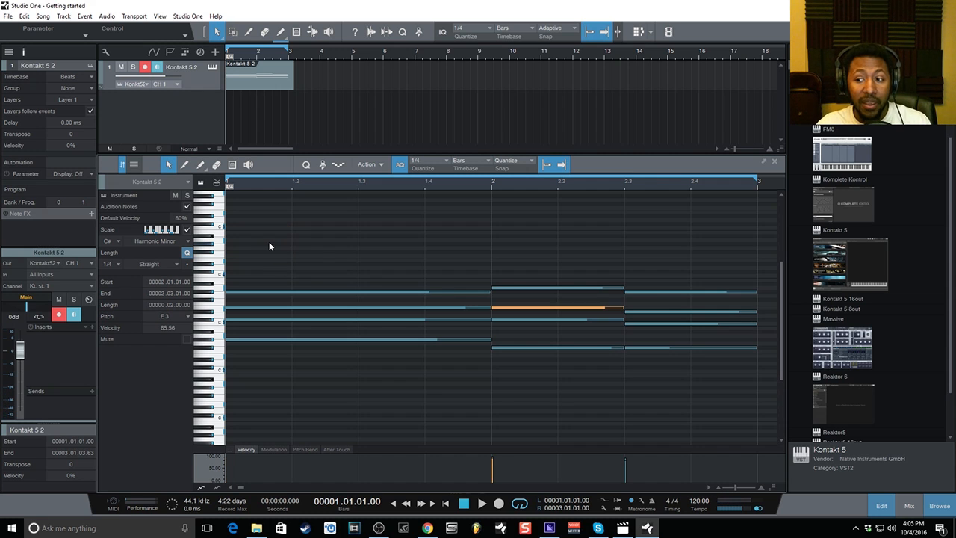
pyautogui.click(318, 250)
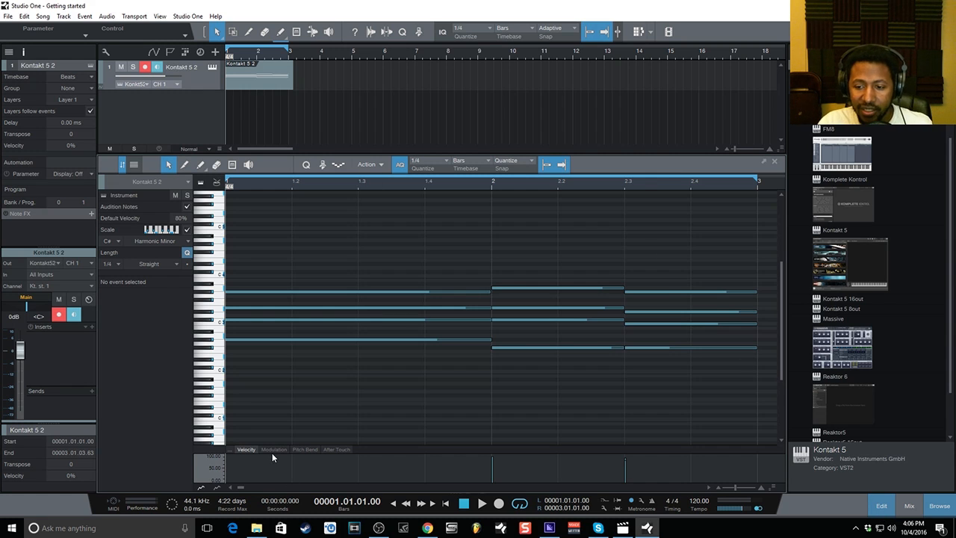
pyautogui.click(305, 449)
pyautogui.click(326, 449)
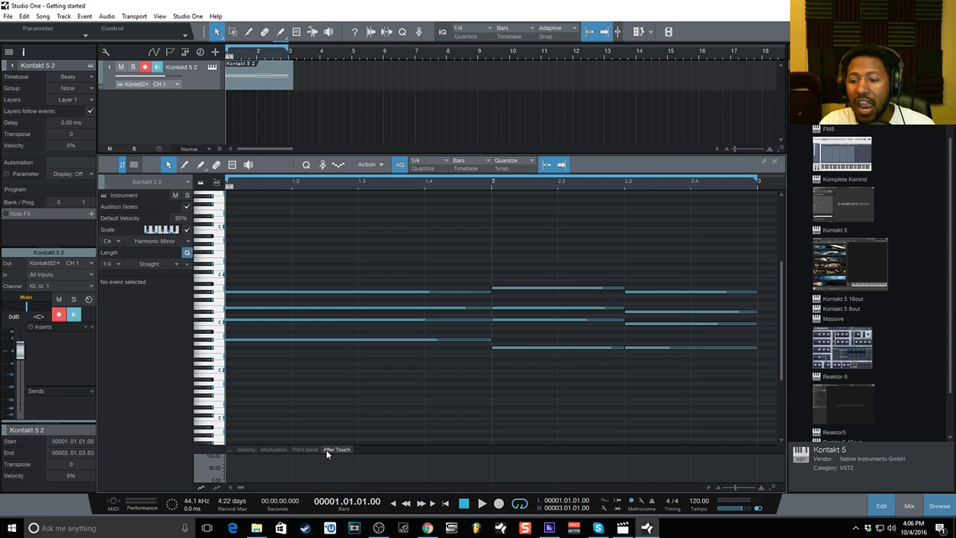
pyautogui.click(253, 449)
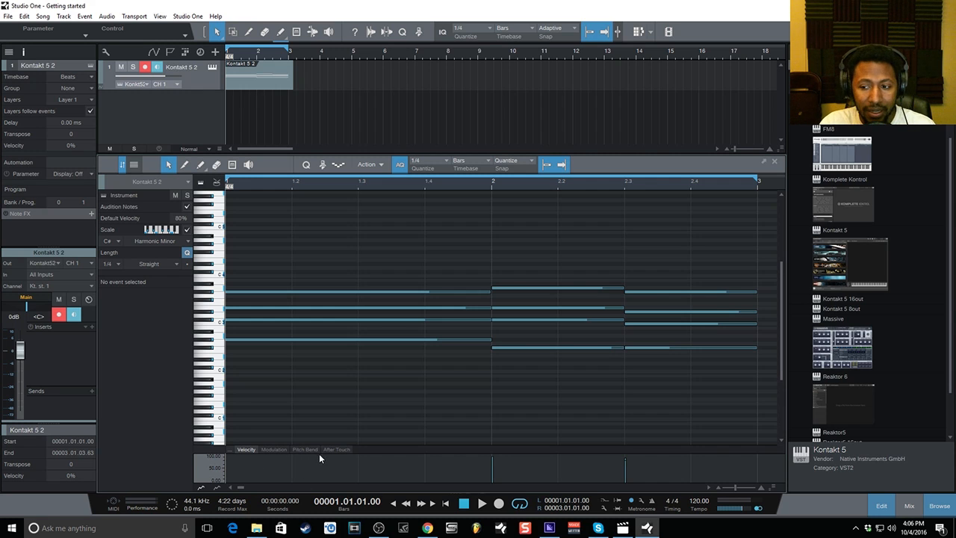
pyautogui.click(250, 340)
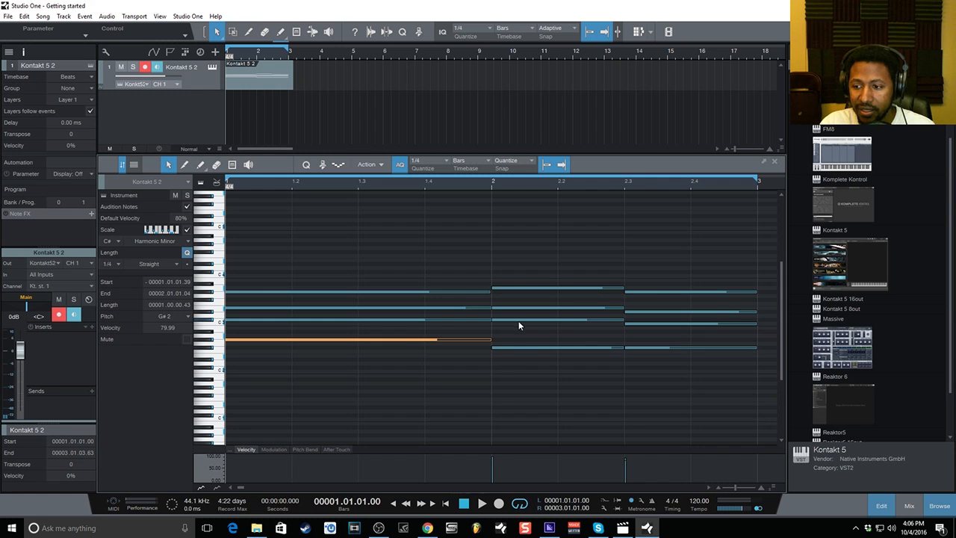
pyautogui.click(511, 348)
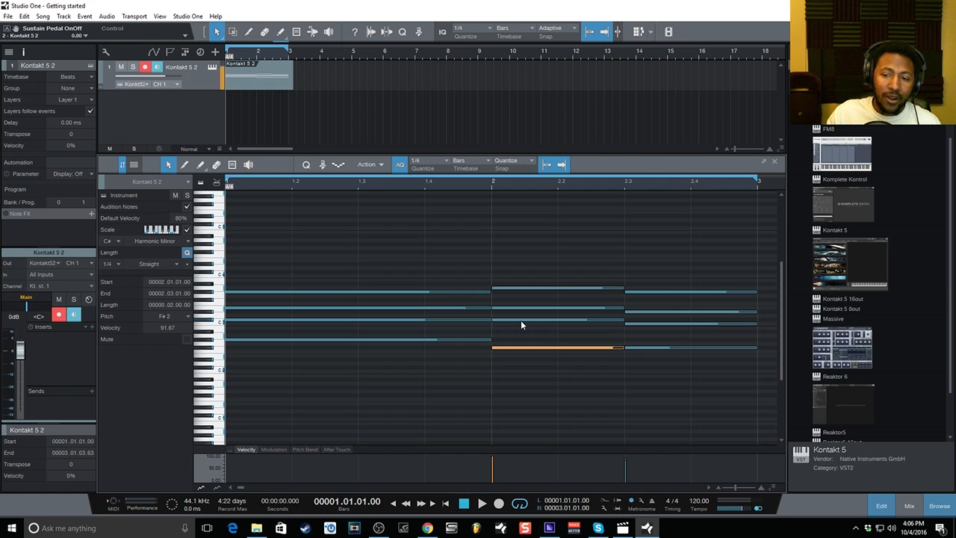
# Record a pass of sustain-pedal on/off presses into the Kontakt 5 2 part, then stop.
pyautogui.click(505, 504)
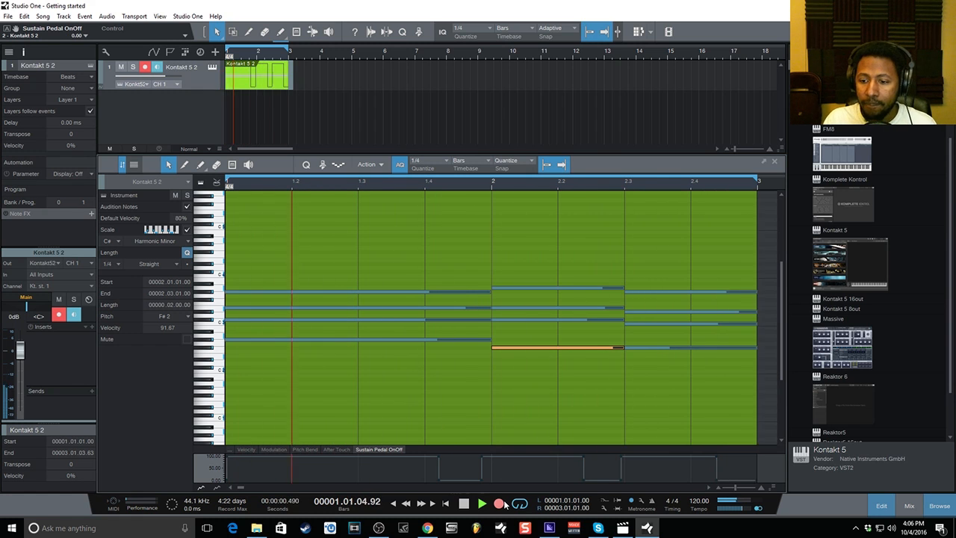
pyautogui.press('space')
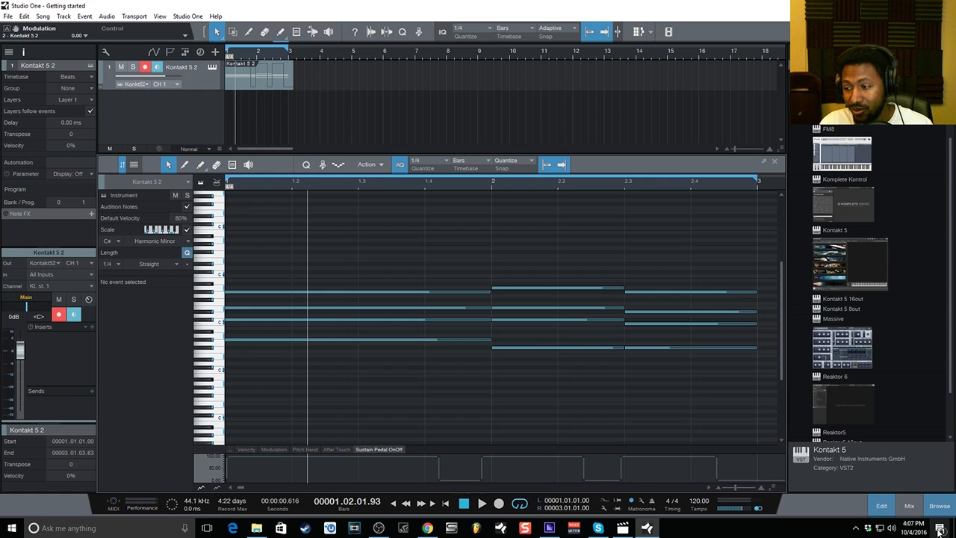
# Trim the Kontakt 5 2 part to end at bar 3 and bounce it to audio on a new track.
pyautogui.click(882, 507)
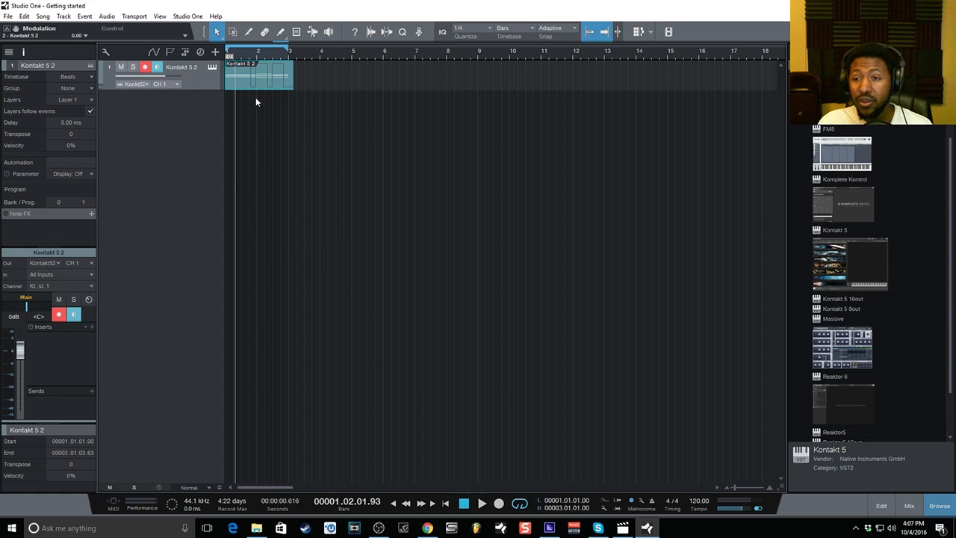
pyautogui.moveTo(292, 78); pyautogui.dragTo(287, 78)
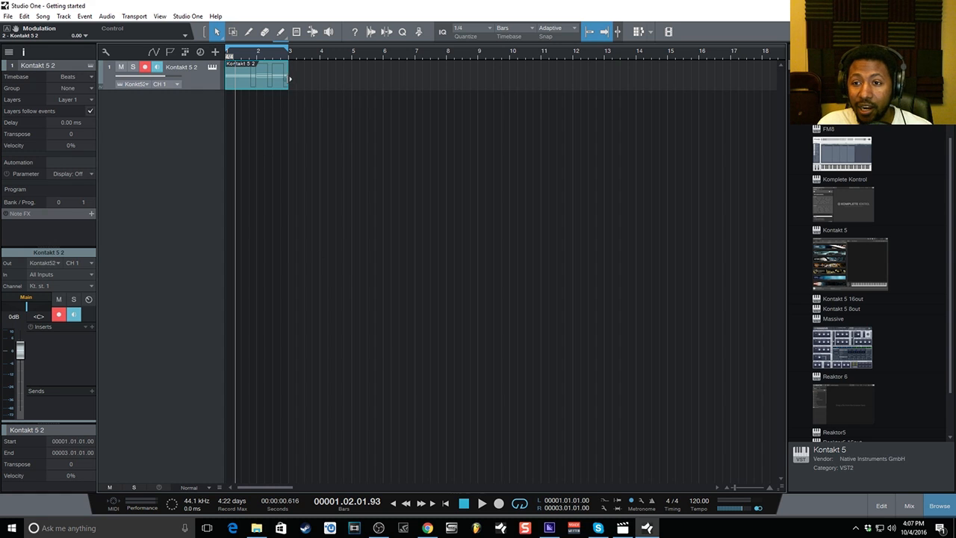
pyautogui.rightClick(254, 68)
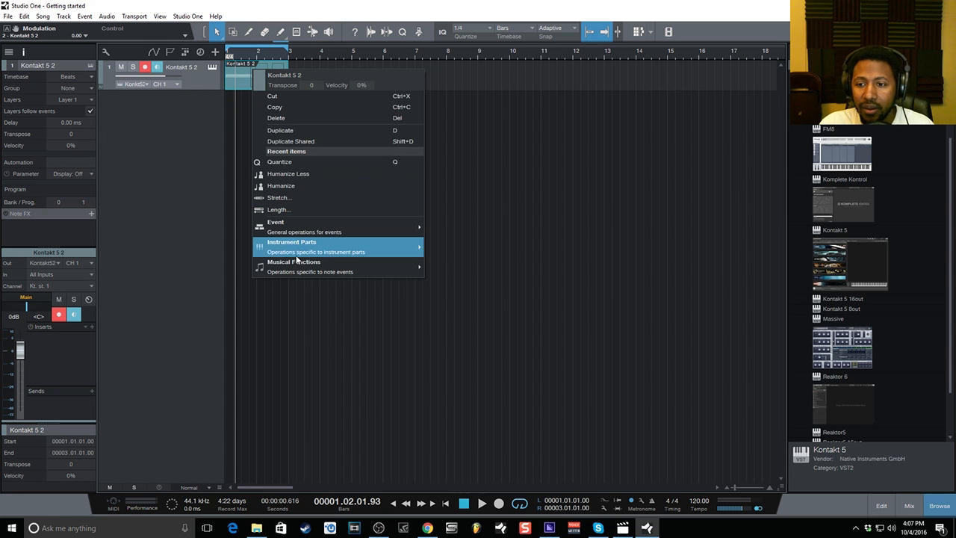
pyautogui.moveTo(297, 258)
pyautogui.moveTo(300, 236)
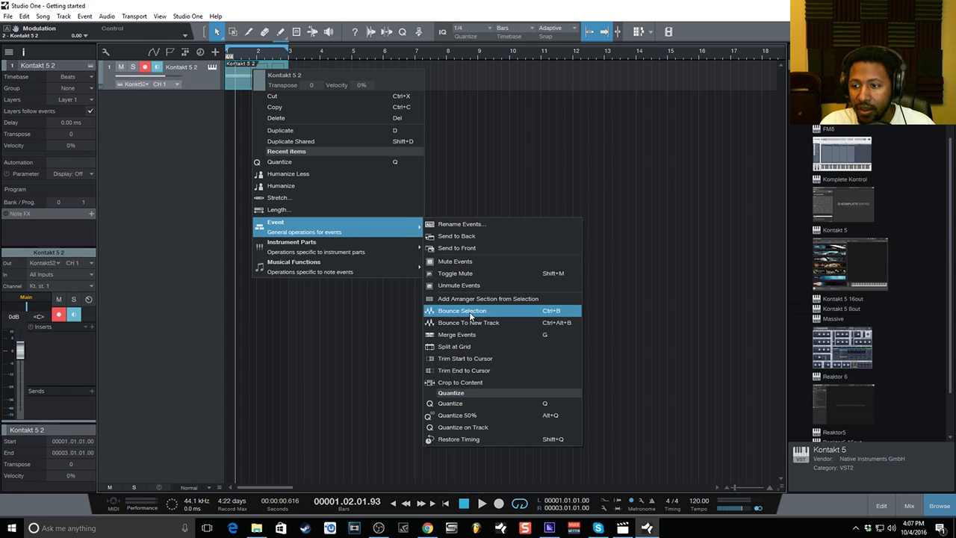
pyautogui.click(470, 312)
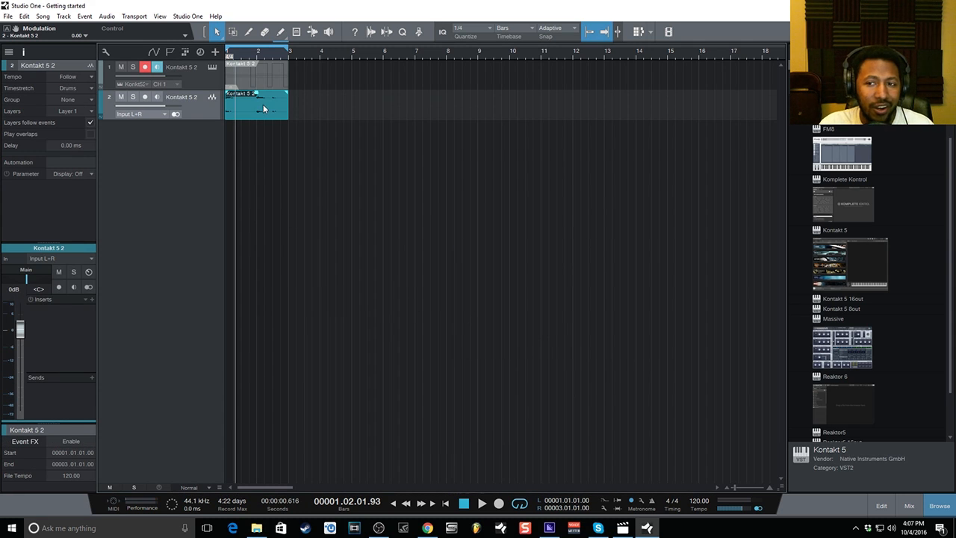
pyautogui.click(446, 503)
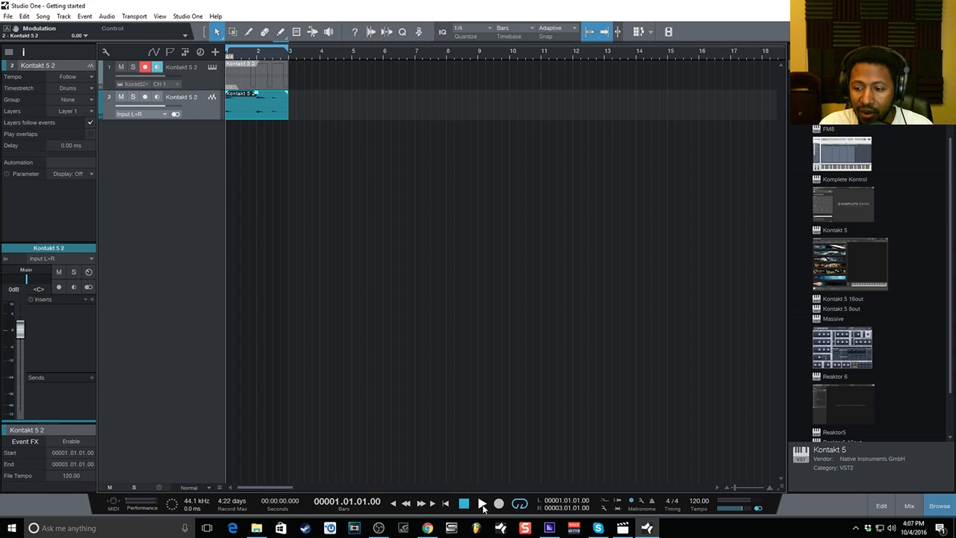
pyautogui.click(482, 504)
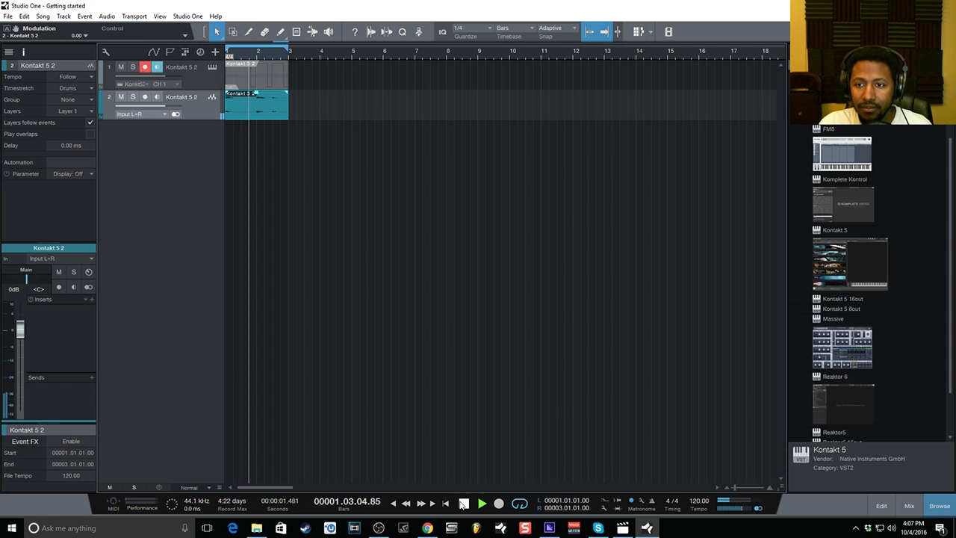
pyautogui.click(463, 504)
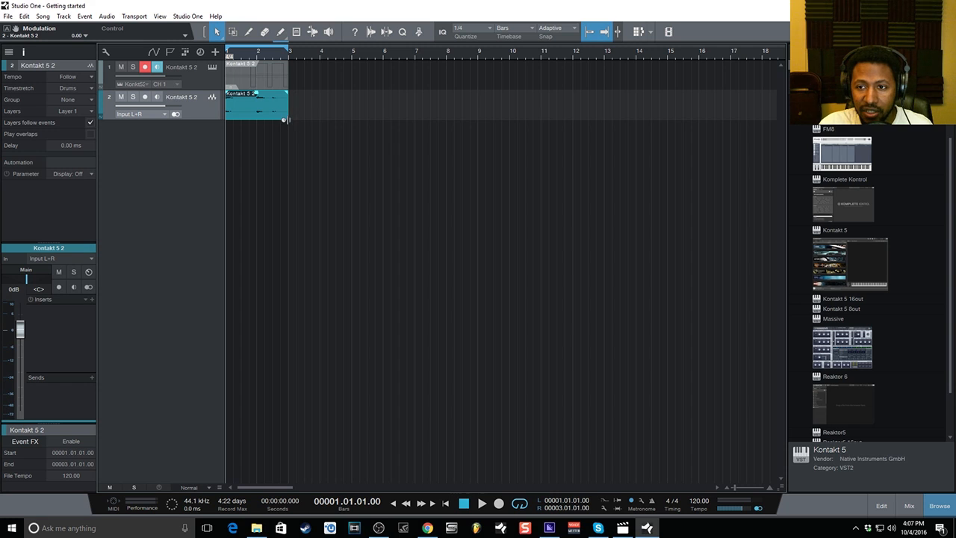
pyautogui.moveTo(284, 120)
pyautogui.mouseDown()
pyautogui.moveTo(376, 123)
pyautogui.moveTo(304, 120)
pyautogui.moveTo(282, 107)
pyautogui.mouseUp()
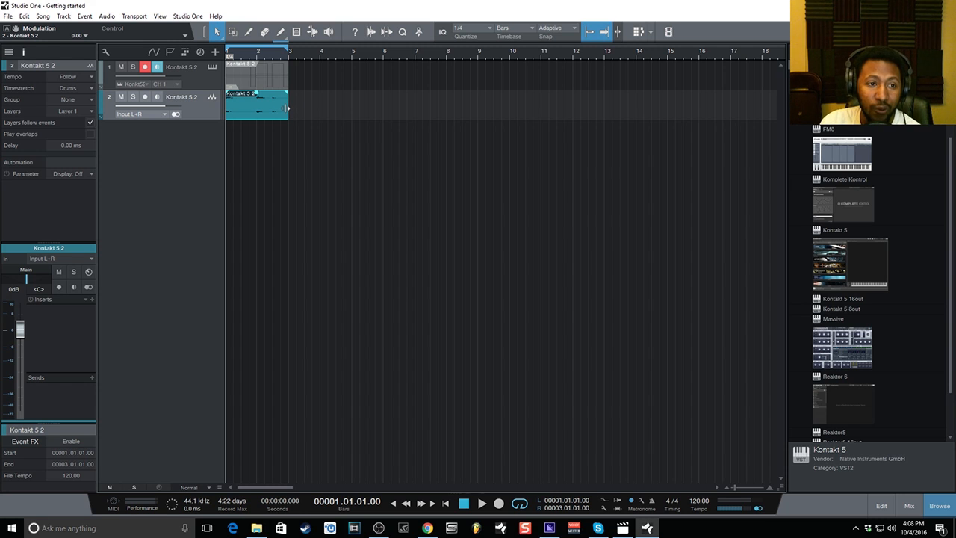
# Delete the audio events on tracks 1 and 2, then remove both Kontakt 5 2 tracks.
pyautogui.press('Delete')
pyautogui.click(245, 79)
pyautogui.press('Delete')
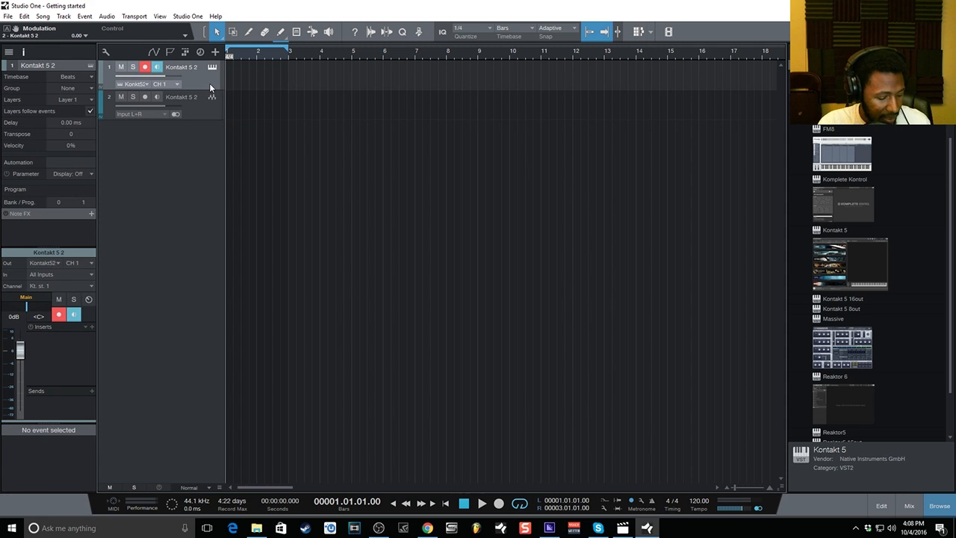
pyautogui.click(203, 106)
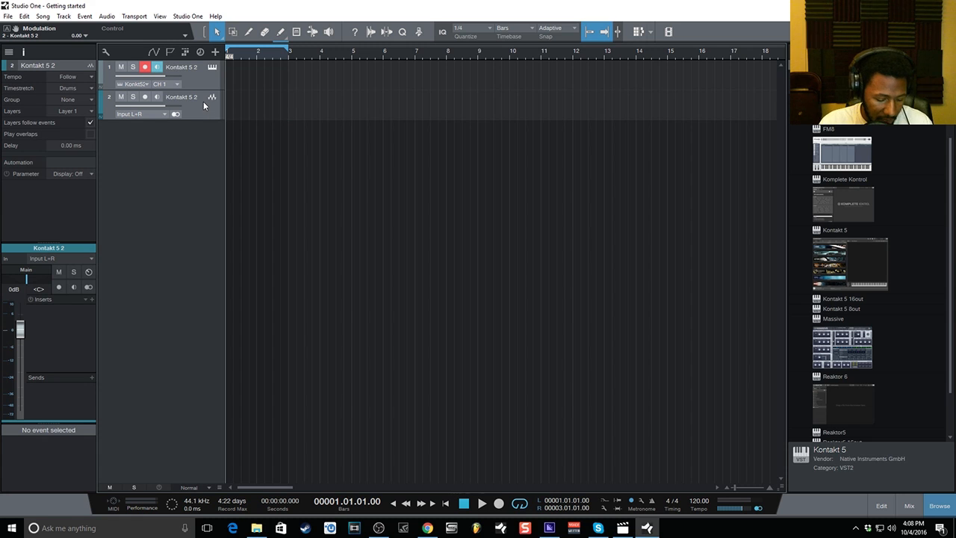
pyautogui.press('Delete')
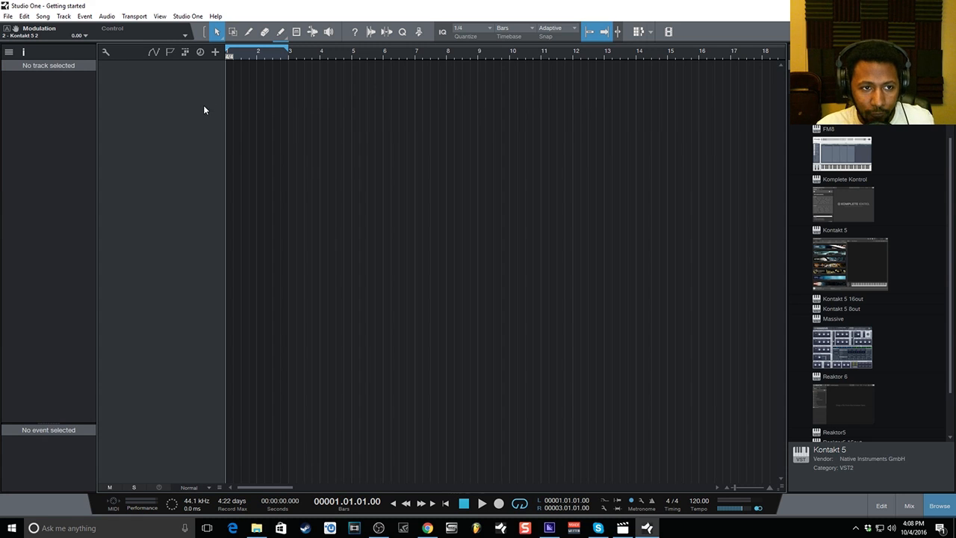
# From the empty track list, start adding 6 new Audio tracks.
pyautogui.rightClick(202, 83)
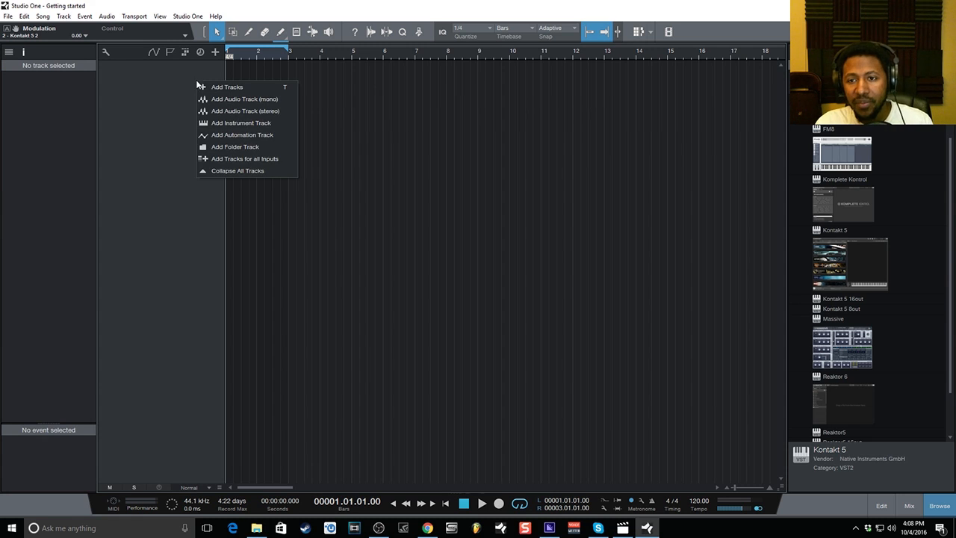
pyautogui.click(206, 89)
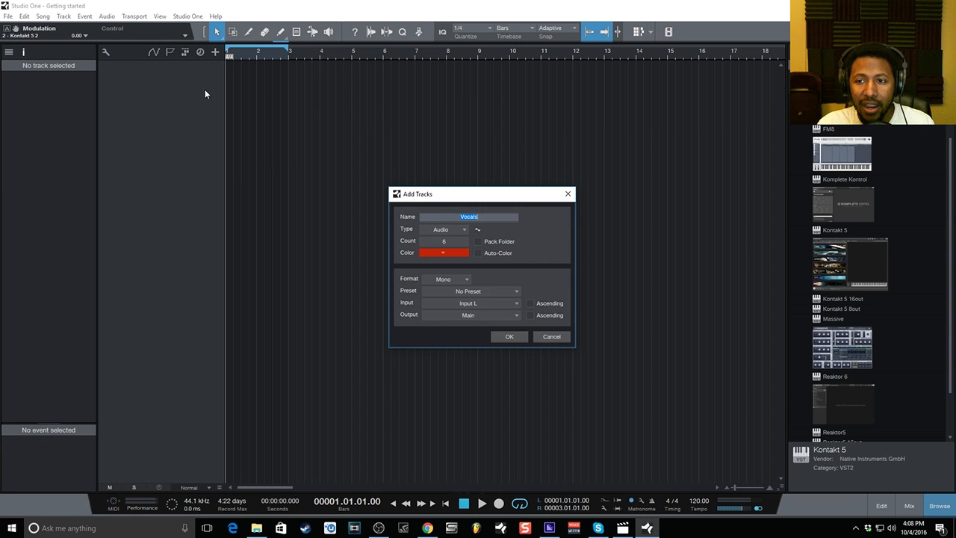
pyautogui.click(574, 192)
pyautogui.press('t')
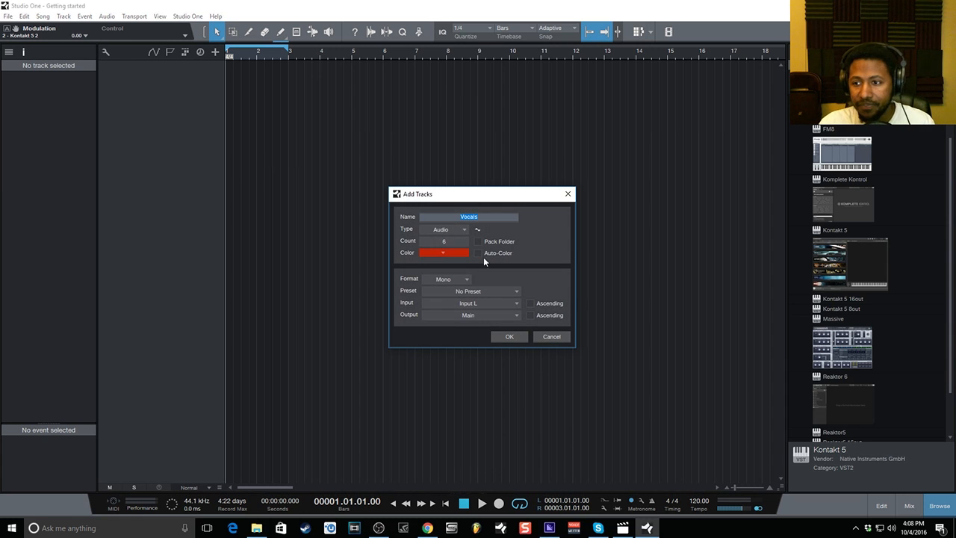
pyautogui.click(437, 229)
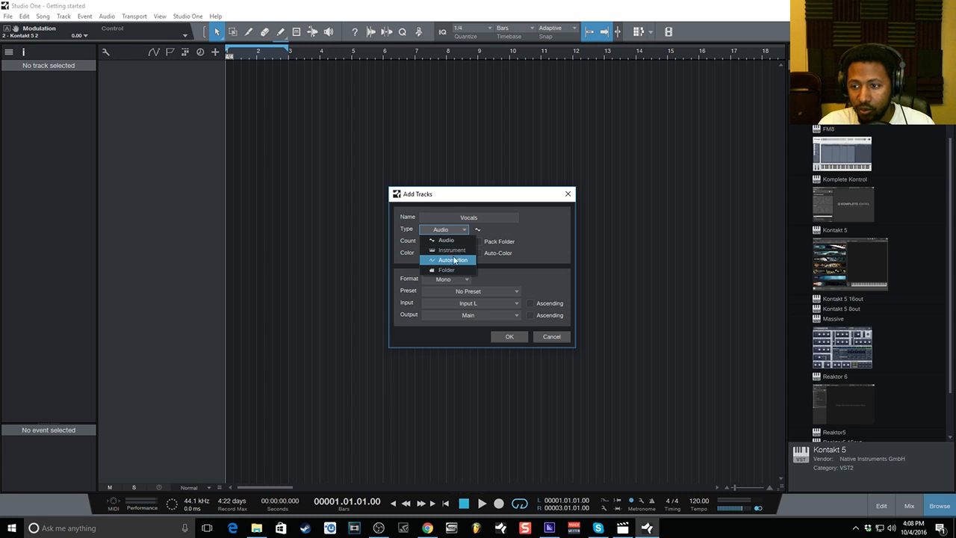
pyautogui.click(542, 244)
pyautogui.click(446, 242)
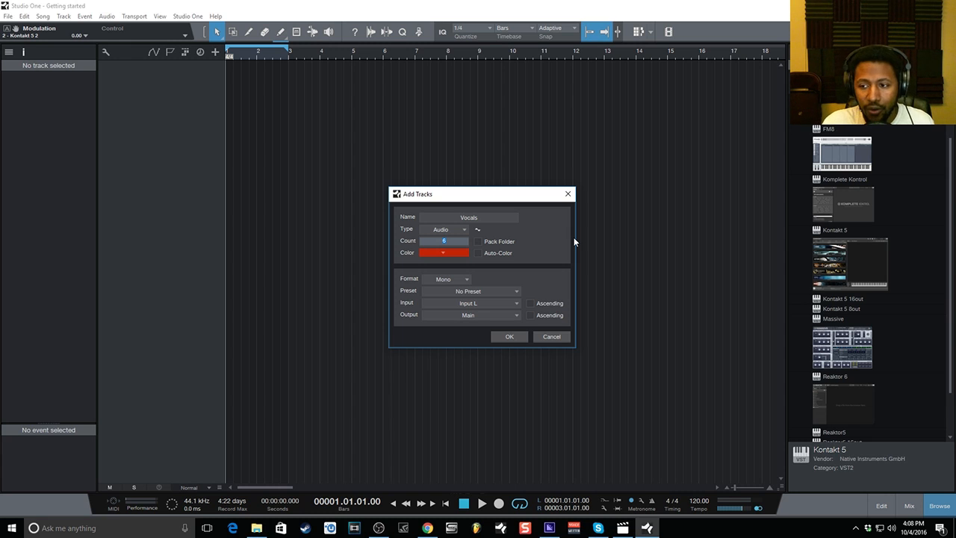
pyautogui.click(479, 253)
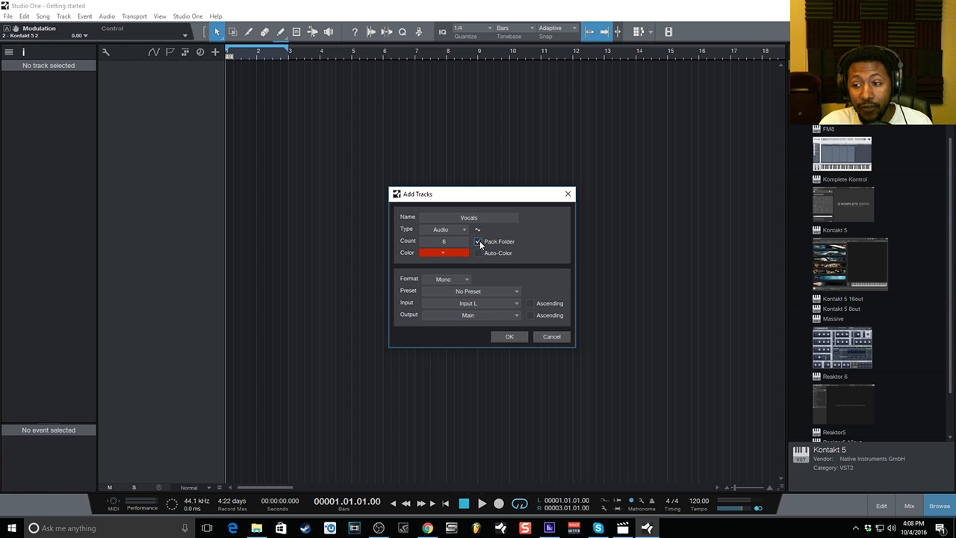
# Turn off Pack Folder and set Mono, No Preset, Input L and Main output, then create the Vocals tracks.
pyautogui.click(478, 243)
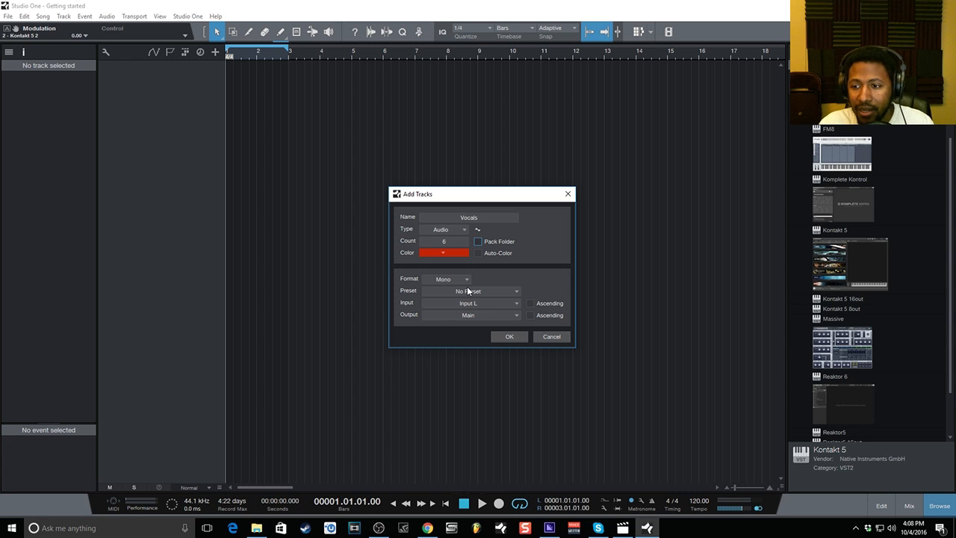
pyautogui.click(442, 279)
pyautogui.click(441, 280)
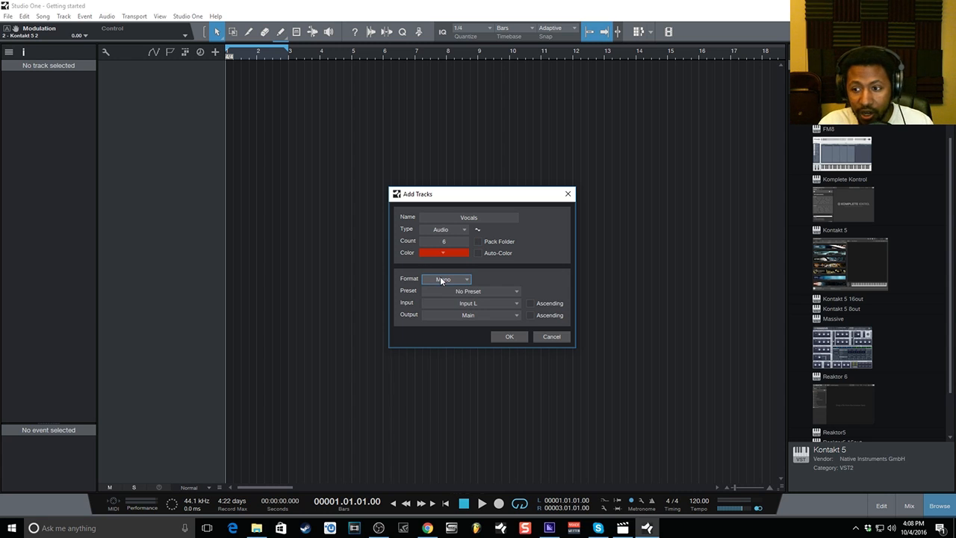
pyautogui.click(450, 291)
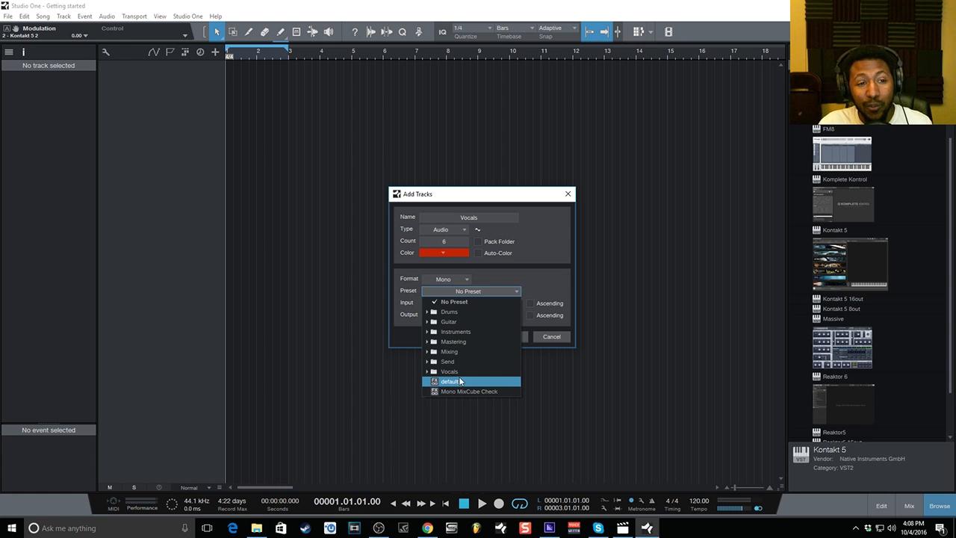
pyautogui.click(457, 292)
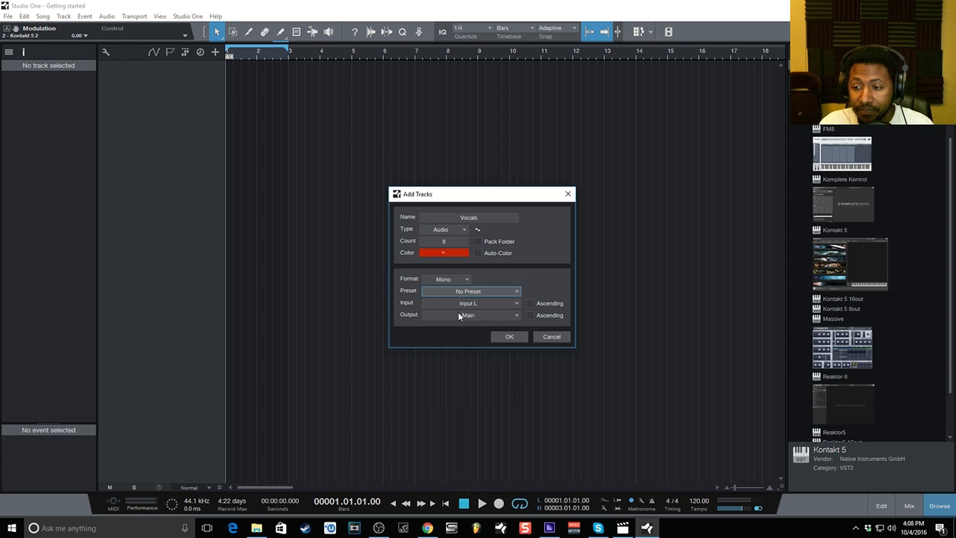
pyautogui.click(450, 304)
pyautogui.click(451, 306)
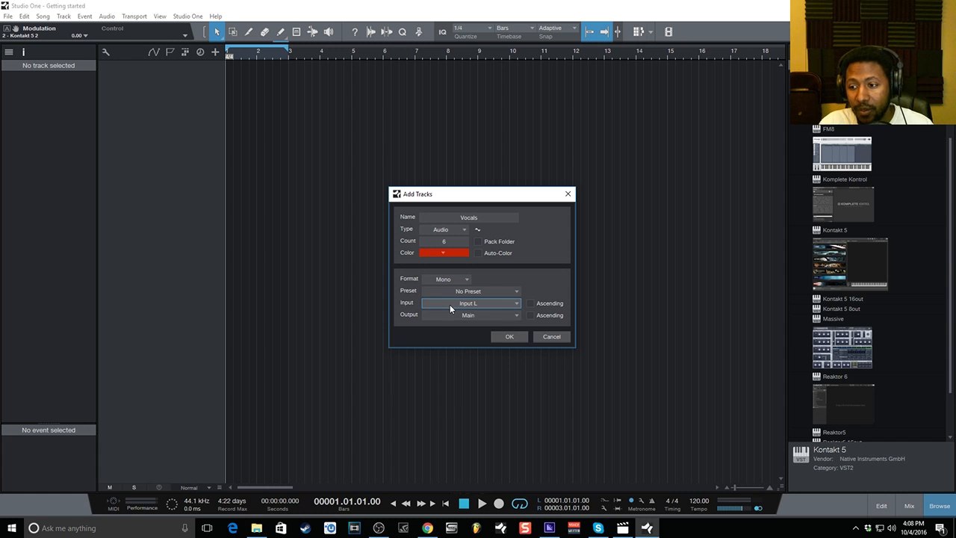
pyautogui.click(461, 317)
pyautogui.click(484, 326)
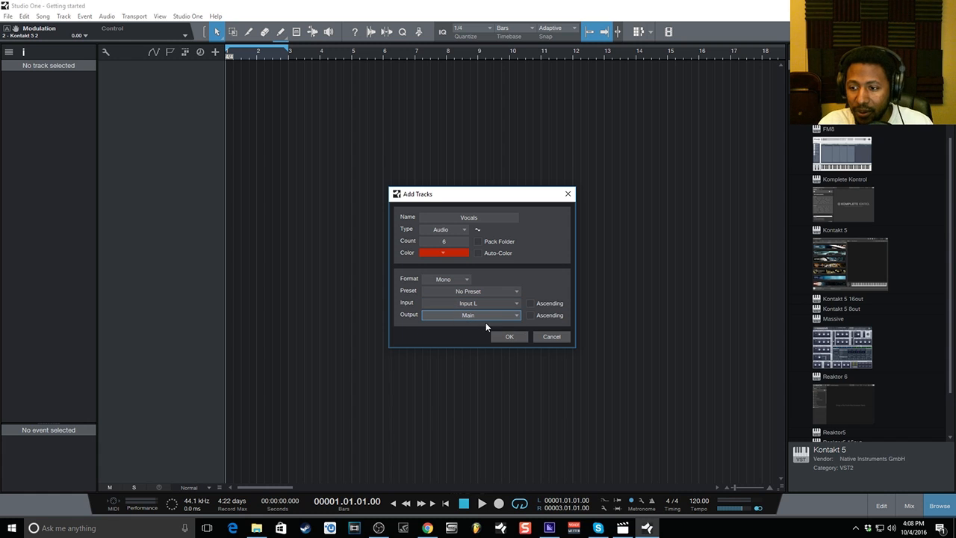
pyautogui.click(509, 337)
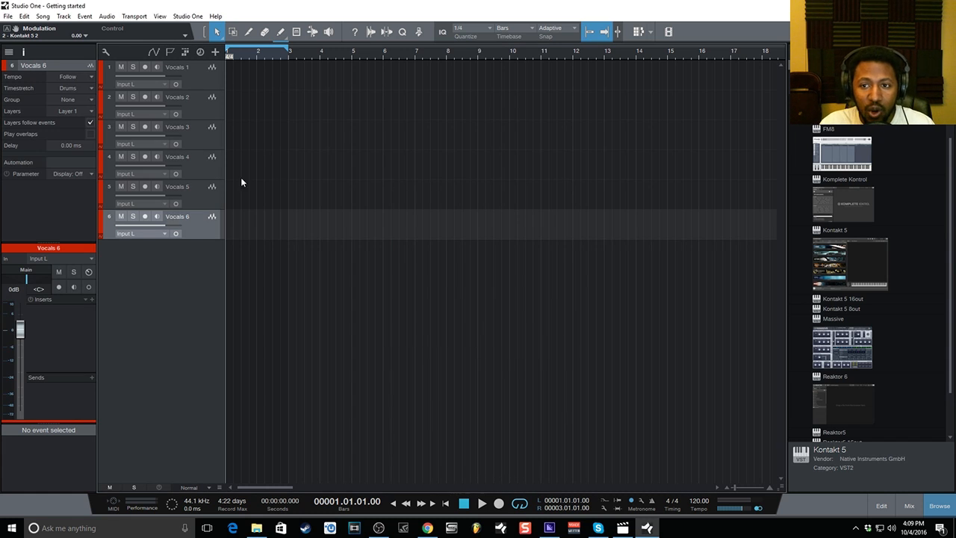
# Select Vocals 1 and toggle its mute and solo buttons on and off.
pyautogui.click(213, 79)
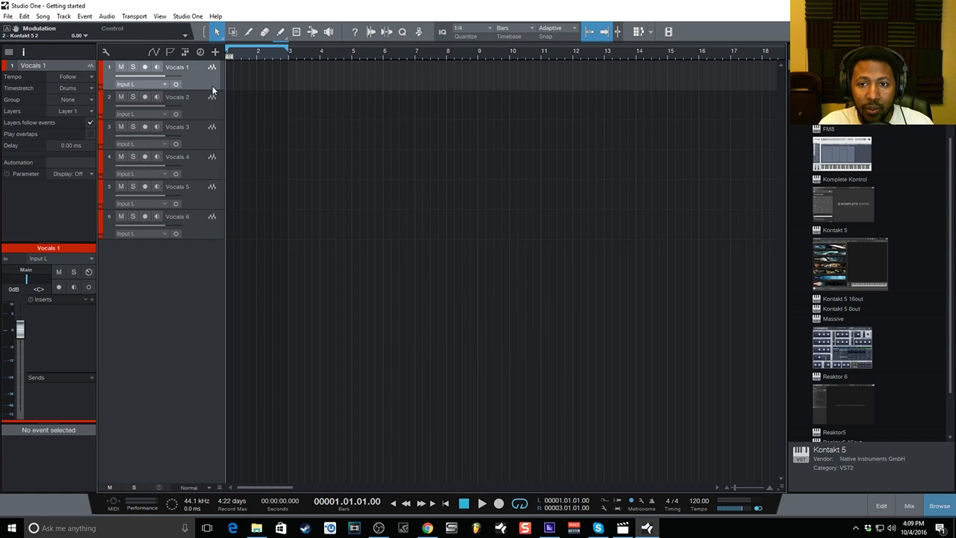
pyautogui.click(122, 68)
pyautogui.click(134, 69)
pyautogui.click(124, 69)
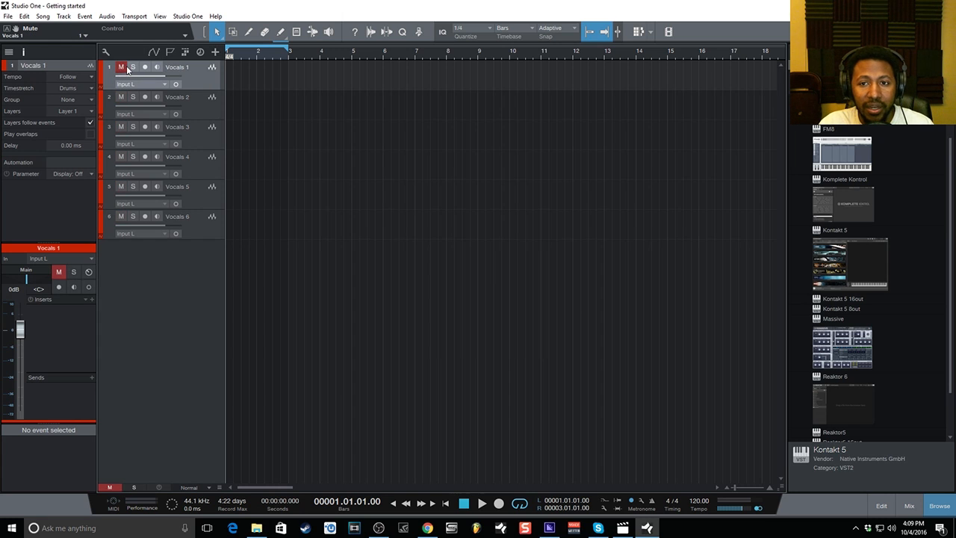
pyautogui.click(136, 69)
# Arm Vocals 1 for recording, leaving mute, solo and input monitoring off.
pyautogui.click(145, 67)
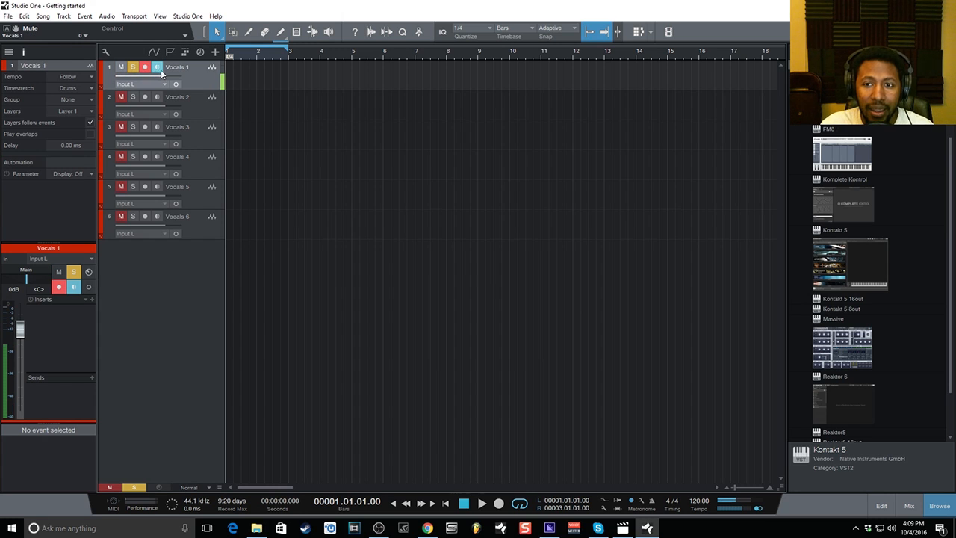
pyautogui.click(157, 68)
pyautogui.click(133, 67)
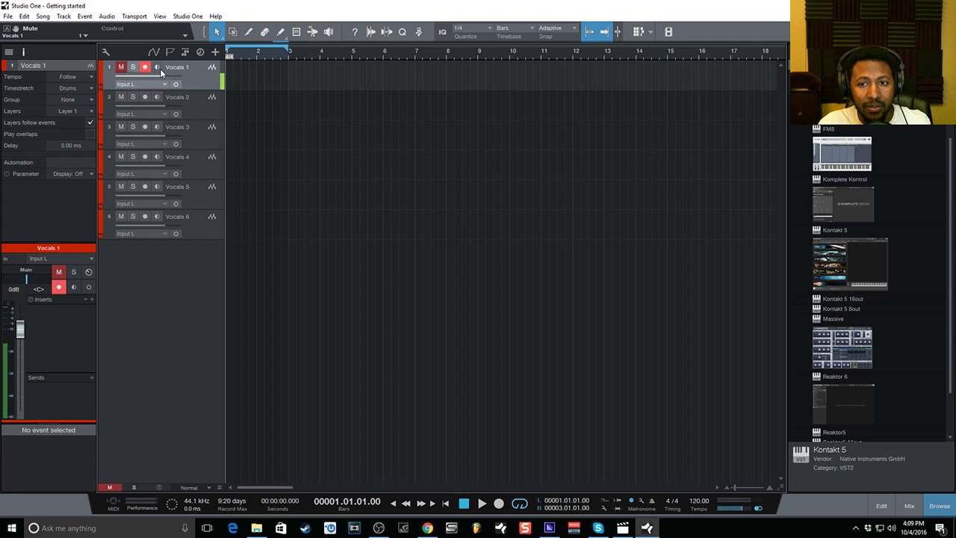
pyautogui.click(121, 68)
pyautogui.click(121, 68)
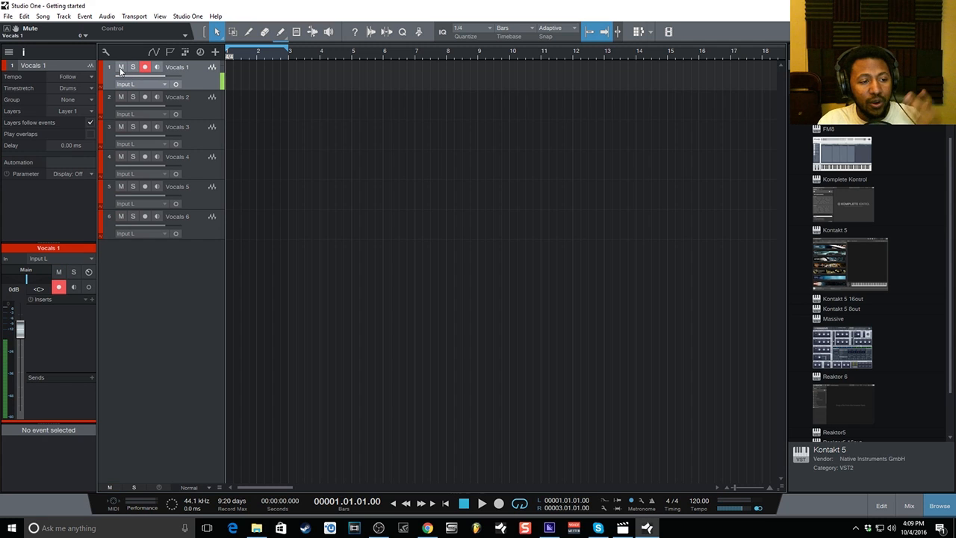
pyautogui.click(157, 68)
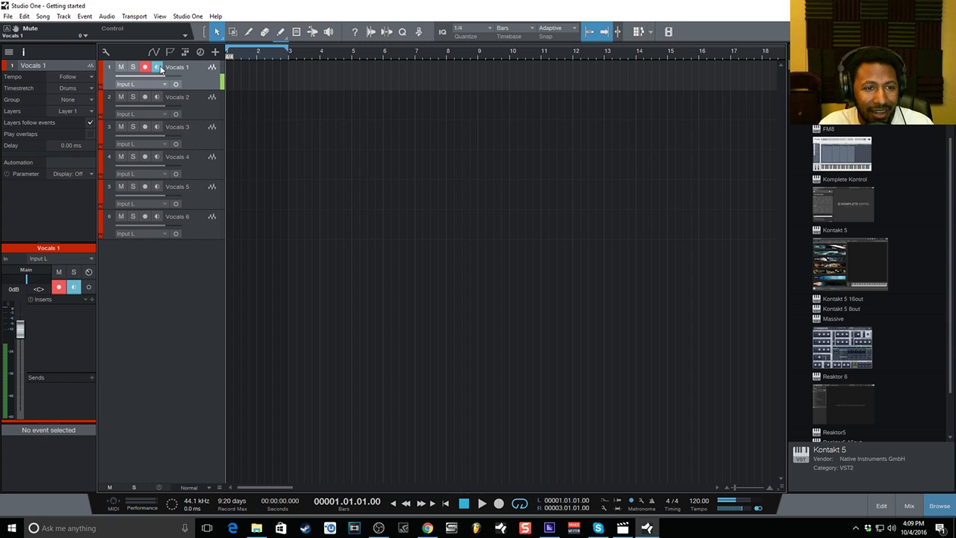
pyautogui.click(158, 68)
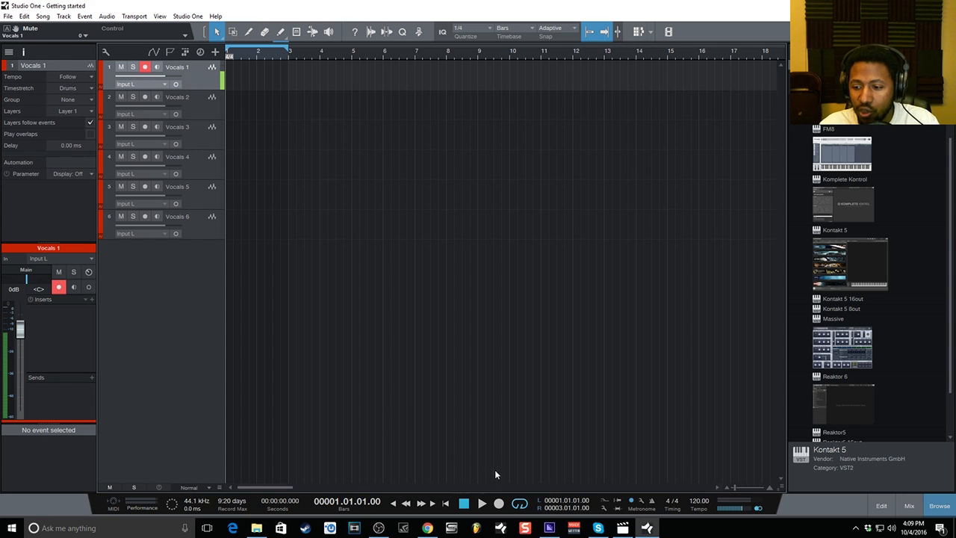
# Record a vocal take on Vocals 1 with looping off, then turn looping back on.
pyautogui.click(522, 505)
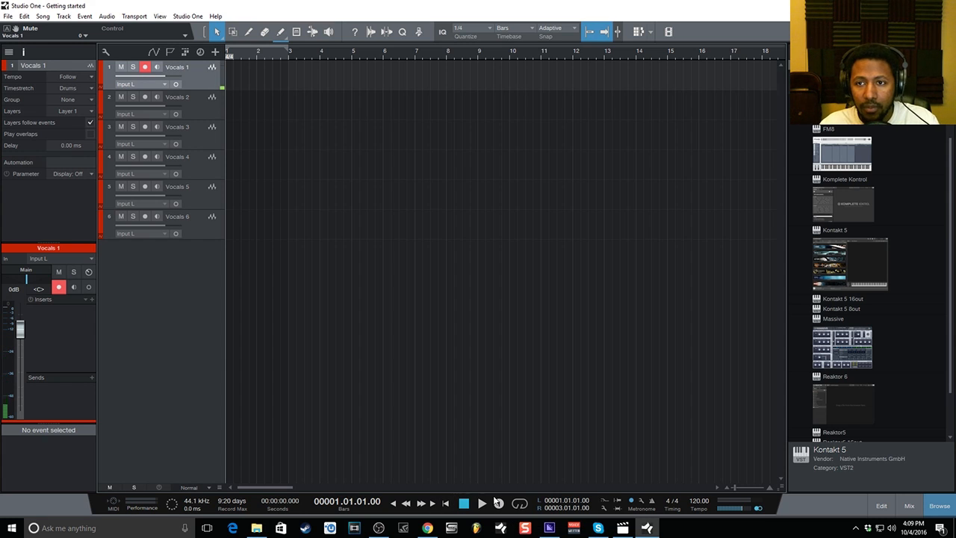
pyautogui.click(498, 503)
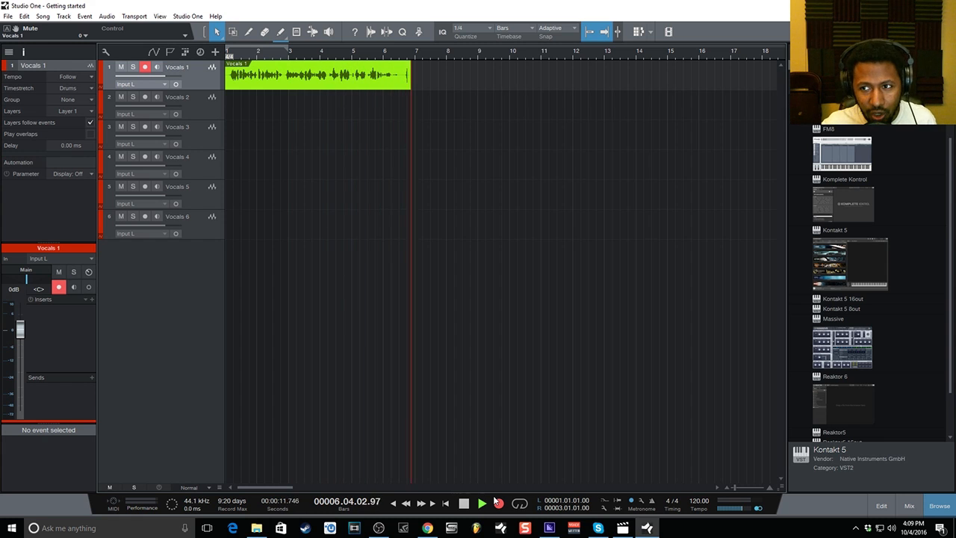
pyautogui.press('space')
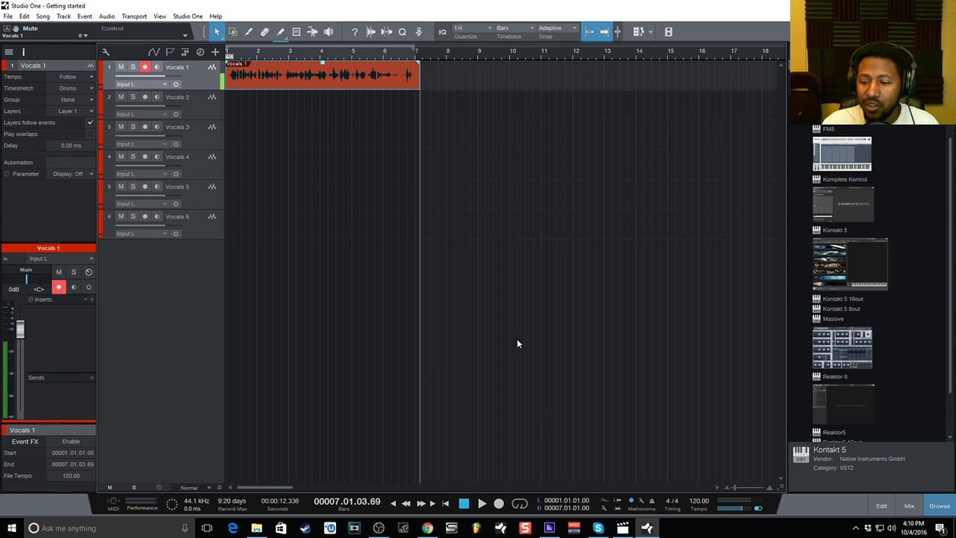
pyautogui.press('/')
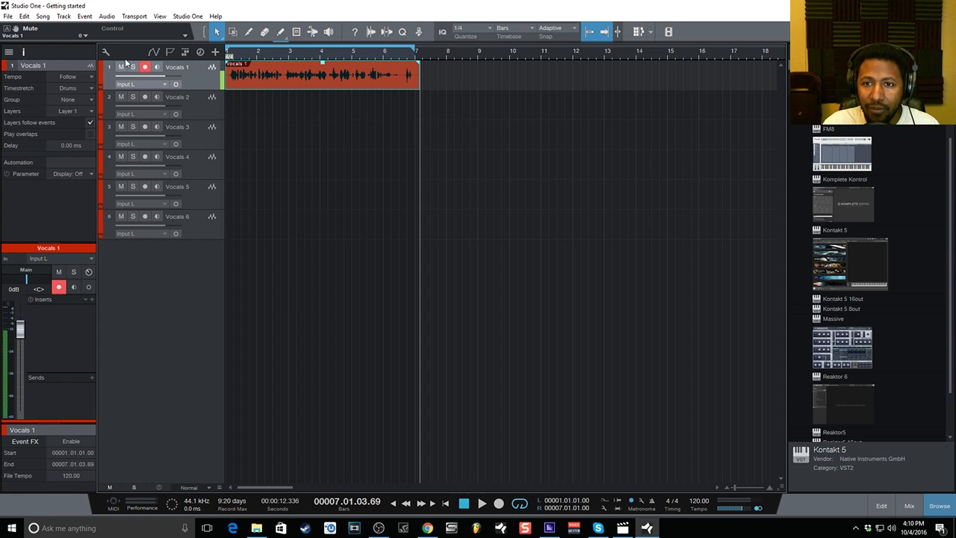
# Disarm Vocals 1, play the take from the song start, and open it in the audio editor.
pyautogui.click(145, 67)
pyautogui.click(464, 503)
pyautogui.click(482, 505)
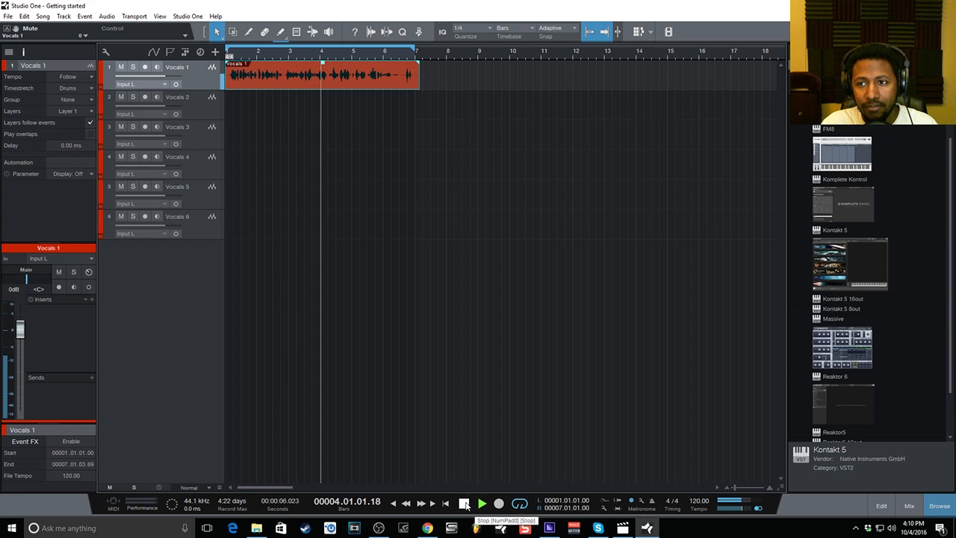
pyautogui.click(464, 504)
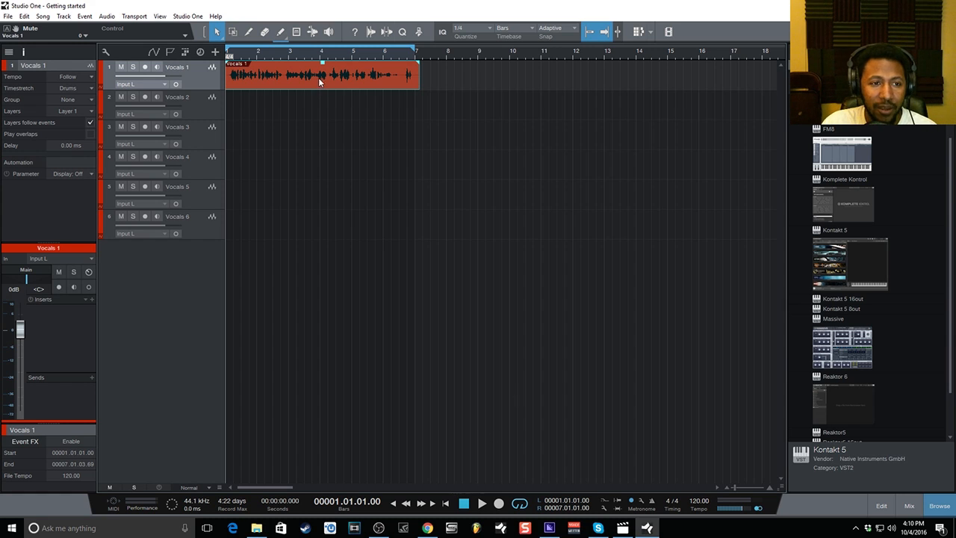
pyautogui.click(882, 506)
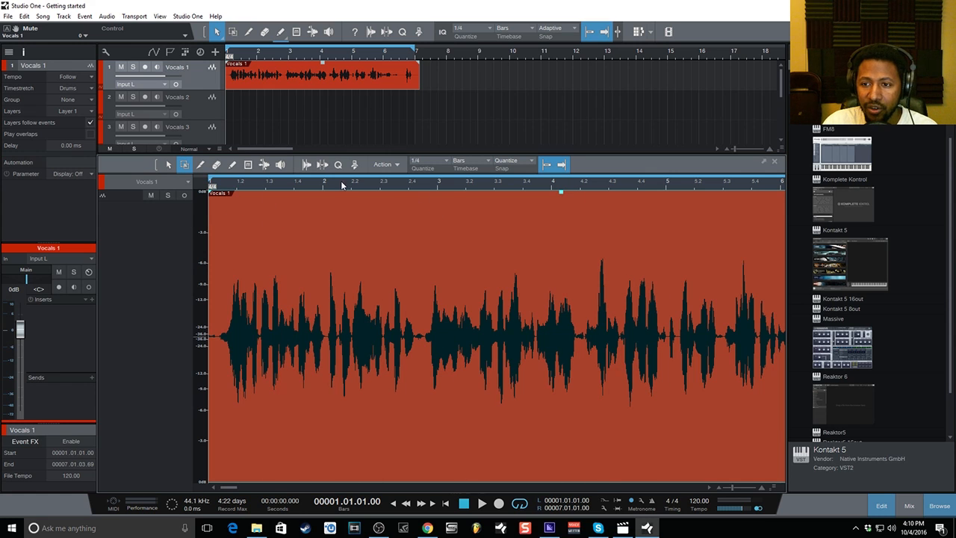
pyautogui.click(385, 166)
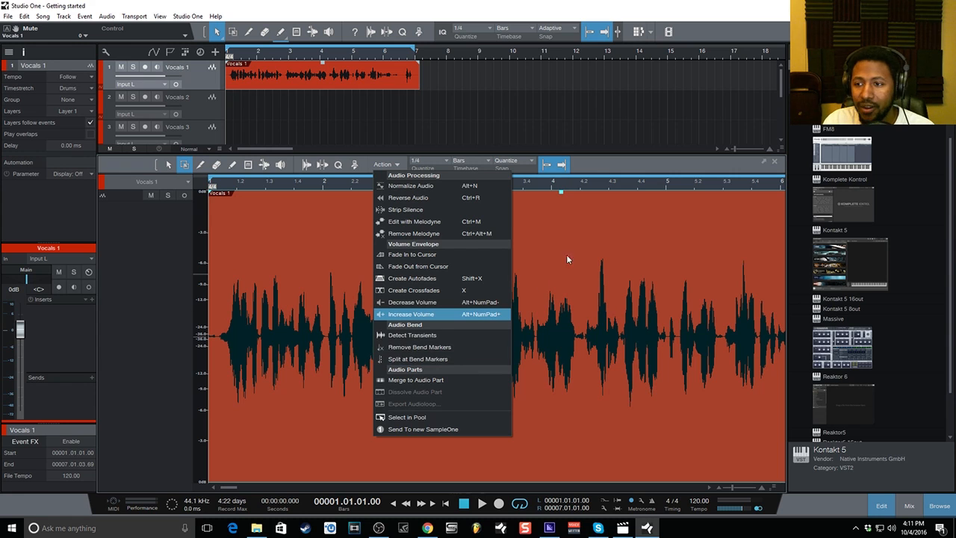
# With snapping off, split the Vocals 1 audio twice around the gap near beat 2.4.
pyautogui.click(604, 163)
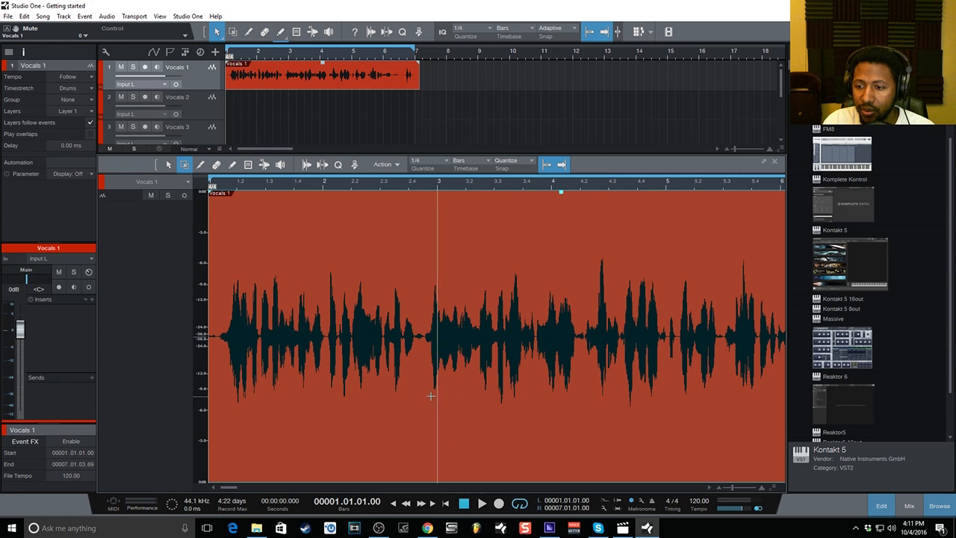
pyautogui.click(200, 165)
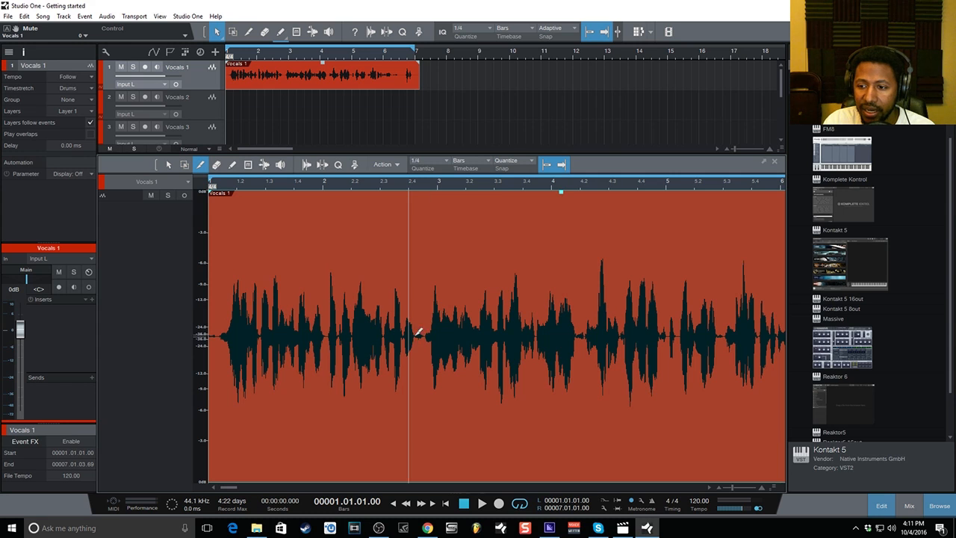
pyautogui.click(548, 165)
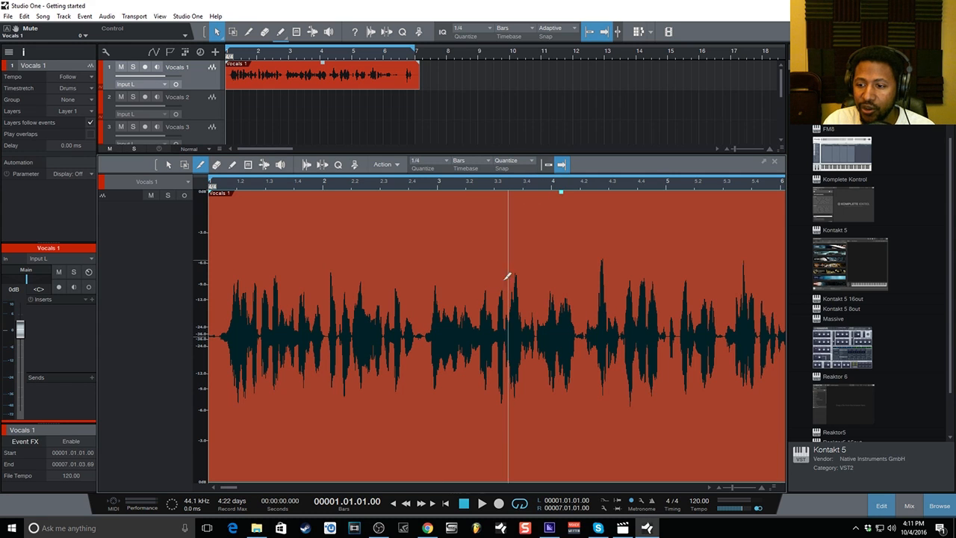
pyautogui.scroll(4, 427, 186)
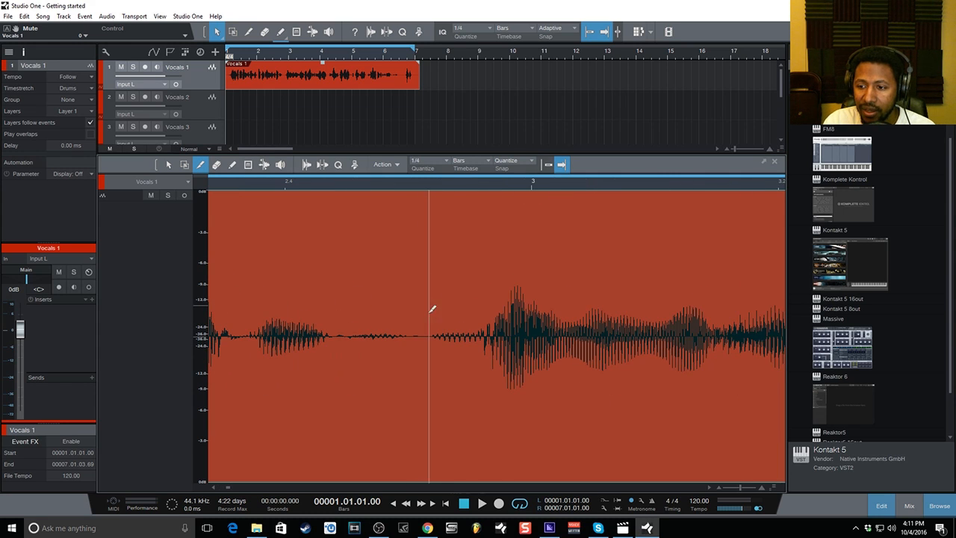
pyautogui.click(412, 334)
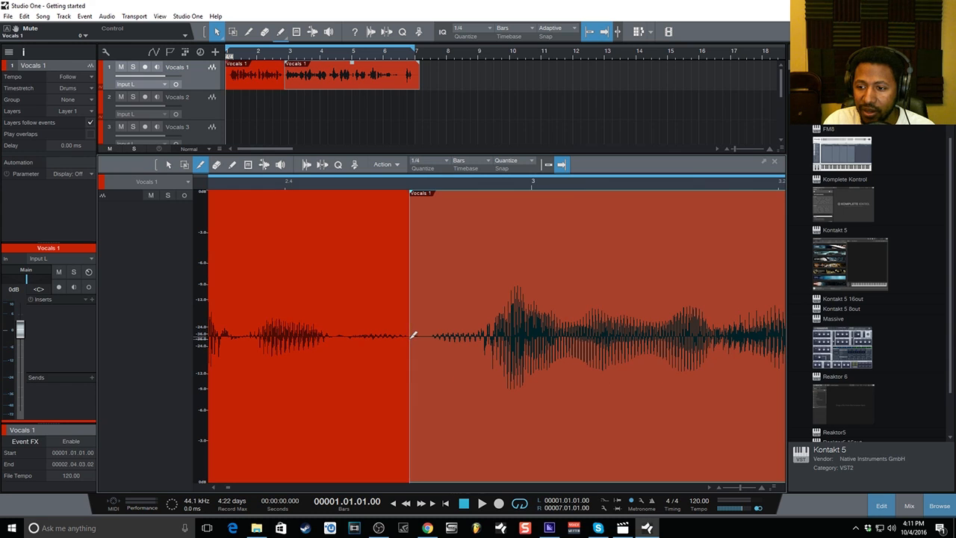
pyautogui.click(433, 338)
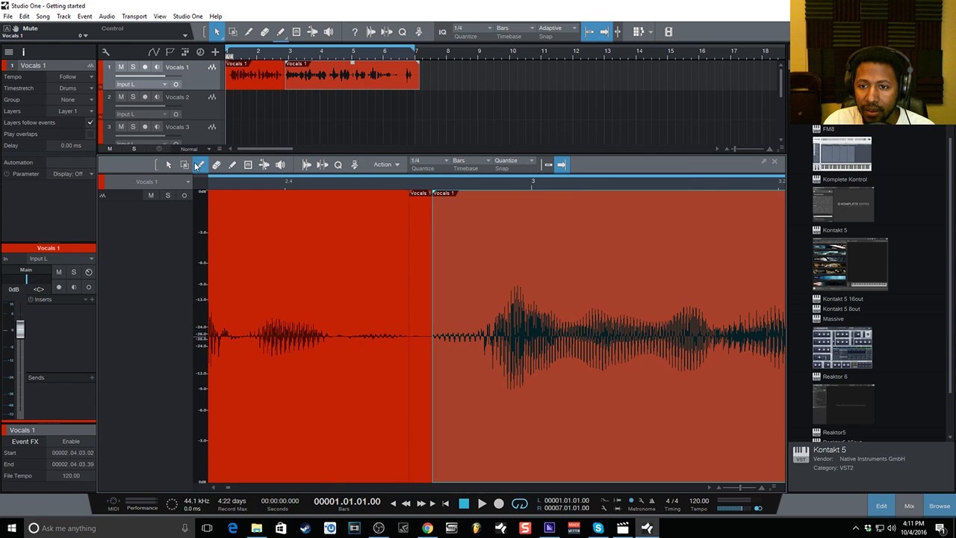
# Delete the short middle slice and merge the remaining vocal pieces into one event.
pyautogui.click(168, 164)
pyautogui.click(423, 261)
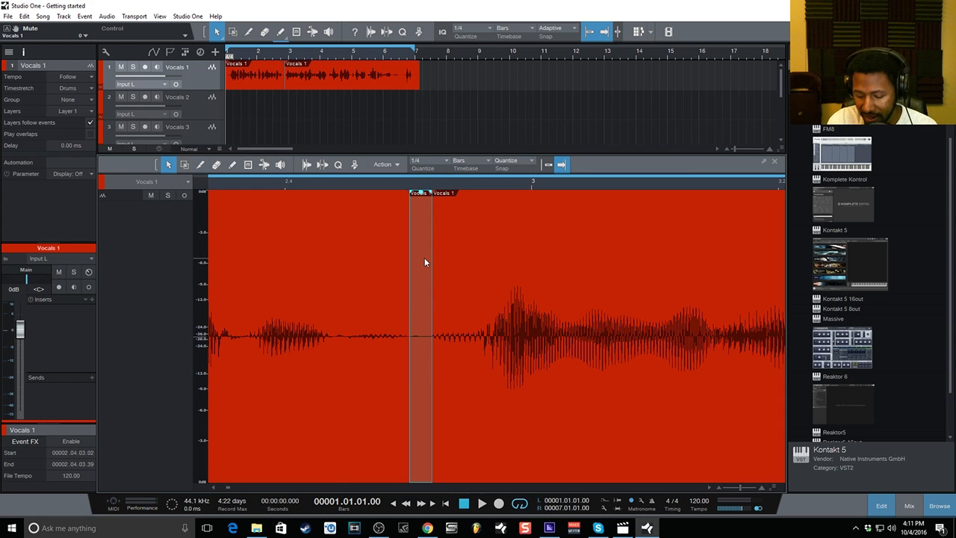
pyautogui.press('Delete')
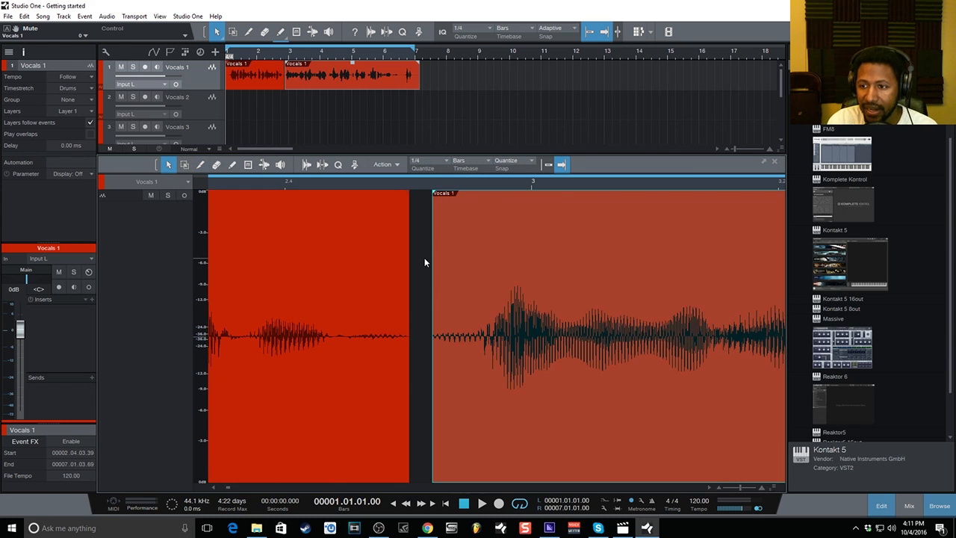
pyautogui.click(370, 265)
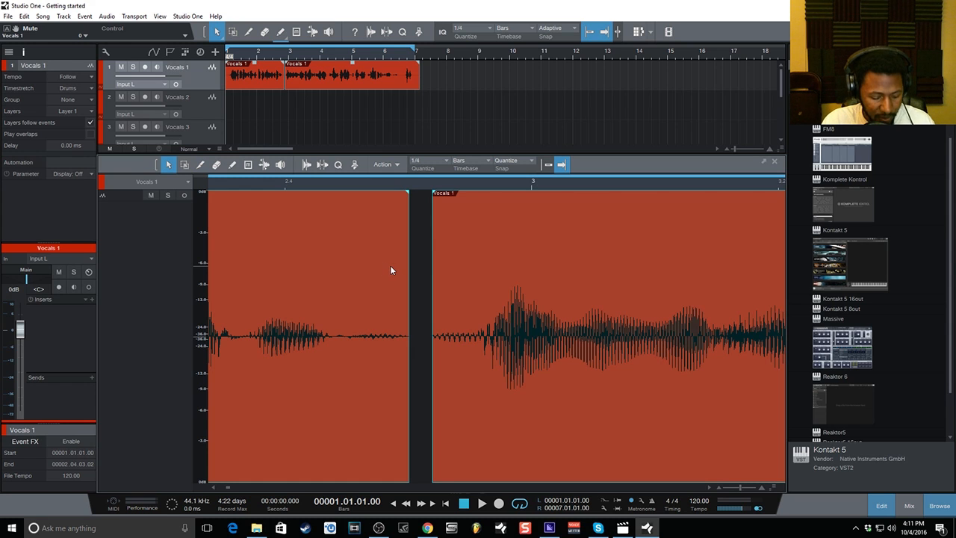
pyautogui.press('g')
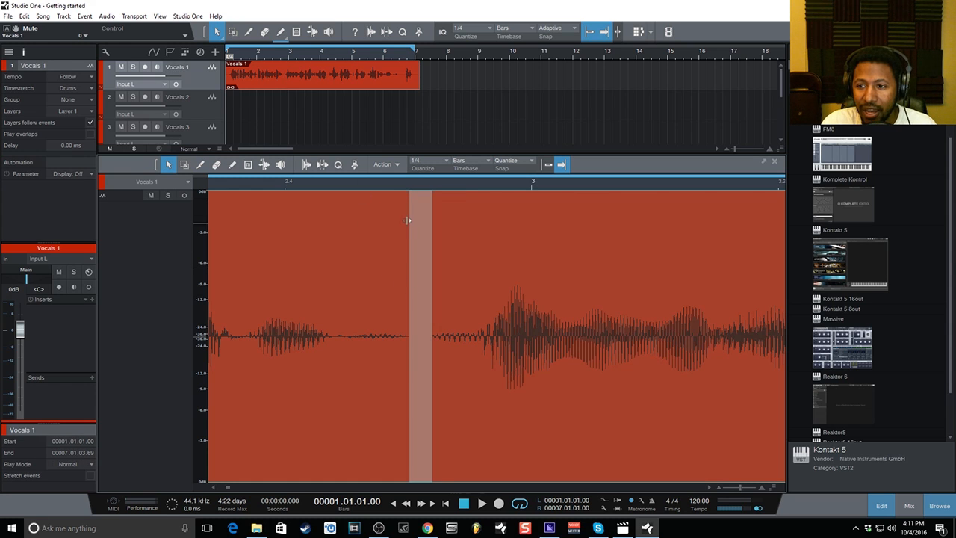
# Play back the edit from just before the cut and close the audio editor.
pyautogui.click(283, 185)
pyautogui.press('space')
pyautogui.press('space')
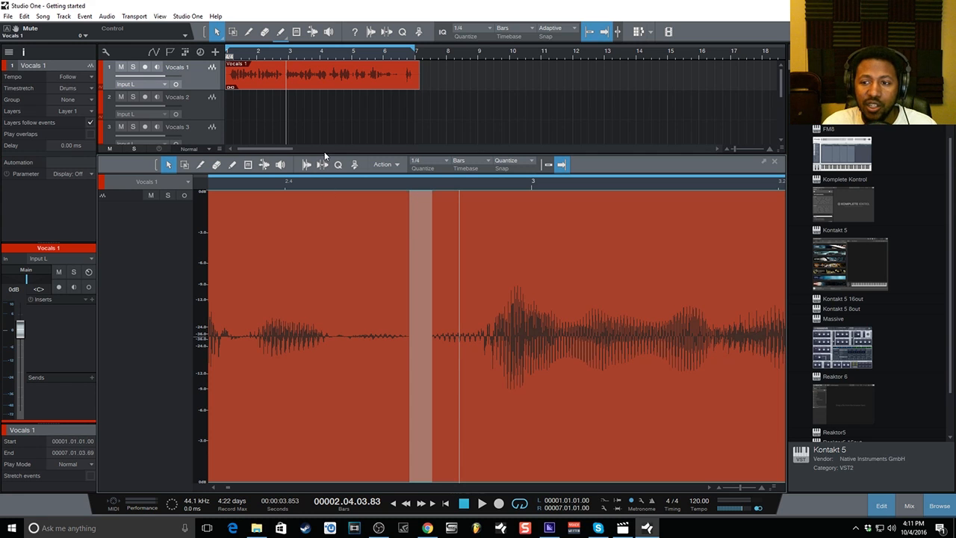
pyautogui.click(882, 506)
# Open the mixer, play and stop the song, then expand only the Vocals 1 inserts and sends.
pyautogui.click(909, 506)
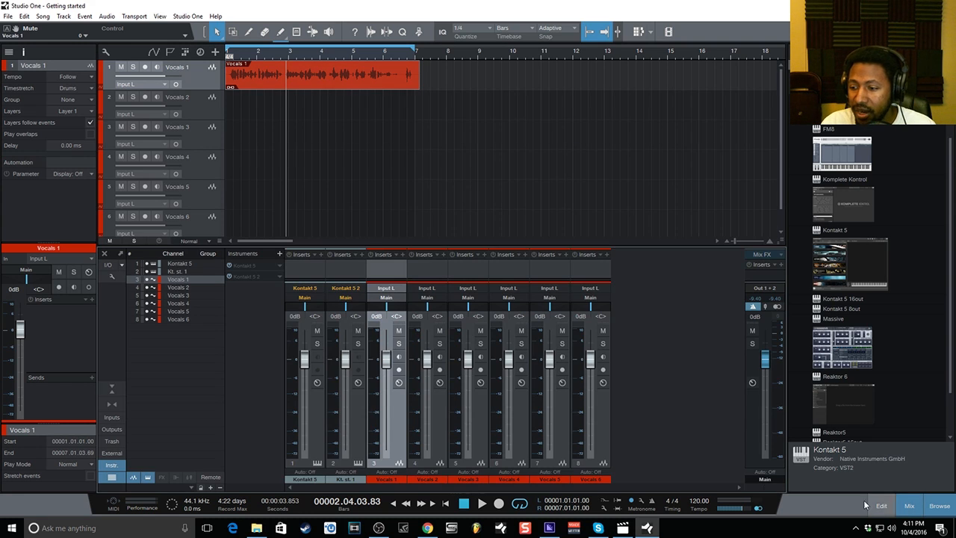
pyautogui.press('space')
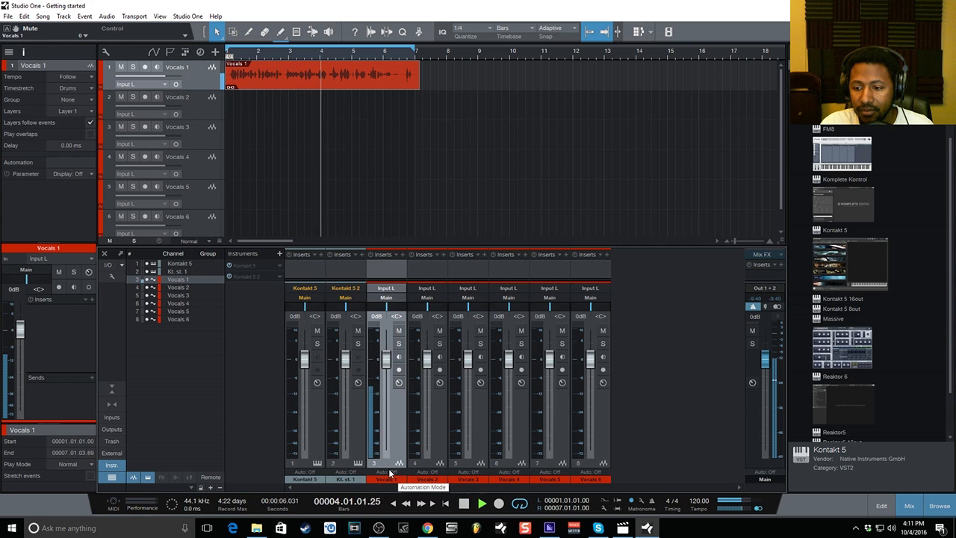
pyautogui.press('space')
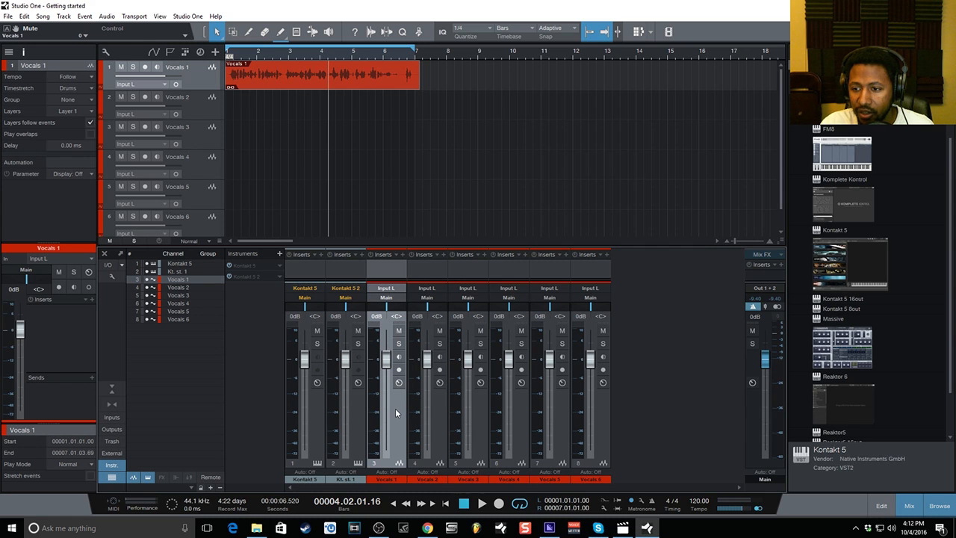
pyautogui.click(111, 395)
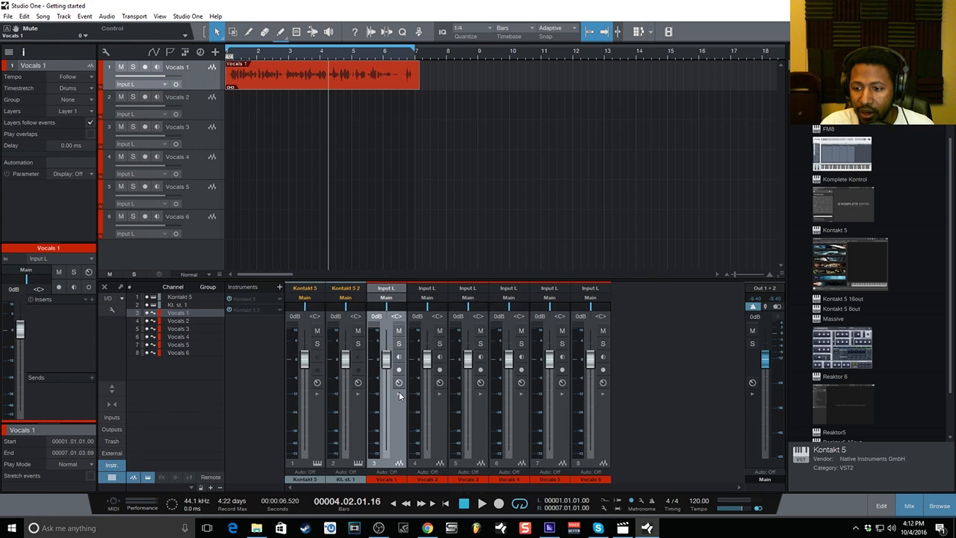
pyautogui.click(399, 394)
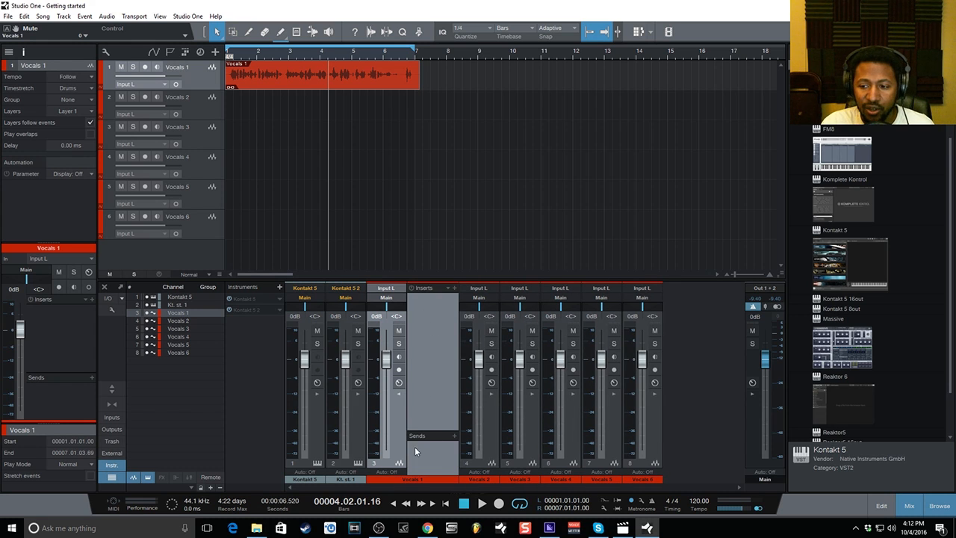
# Drag the PreSonus Compressor from the Effects browser onto the Vocals 1 inserts.
pyautogui.click(840, 51)
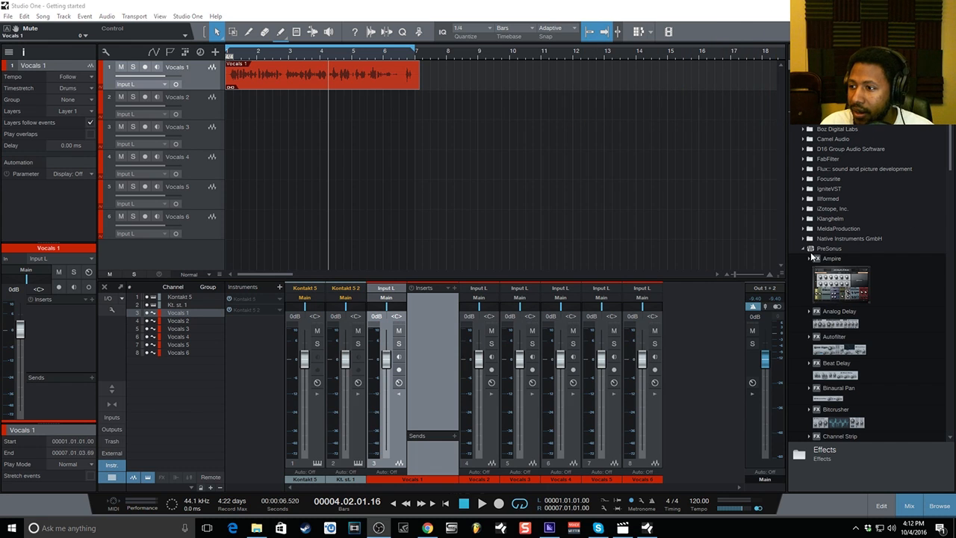
pyautogui.scroll(-3, 864, 305)
pyautogui.scroll(-2, 865, 305)
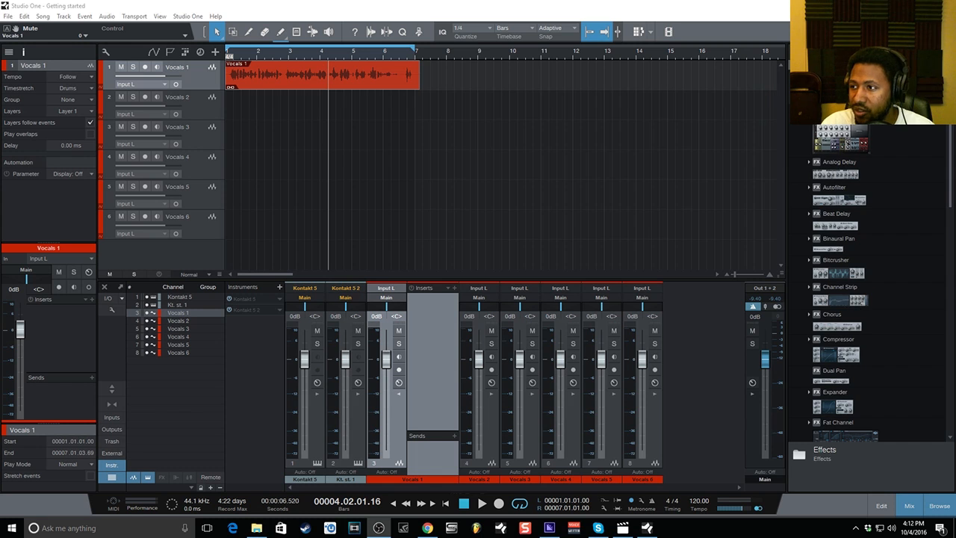
pyautogui.moveTo(847, 358); pyautogui.dragTo(429, 328)
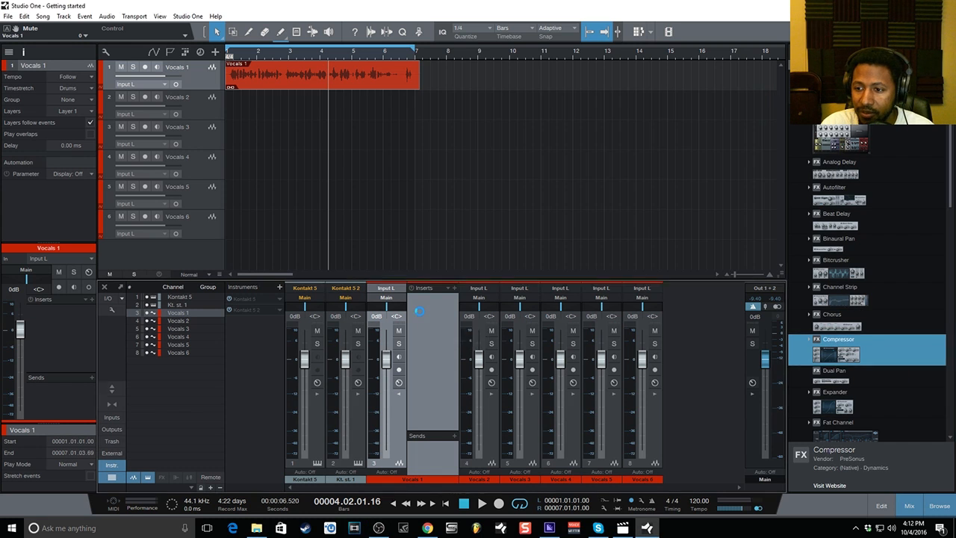
pyautogui.moveTo(387, 176); pyautogui.dragTo(376, 102)
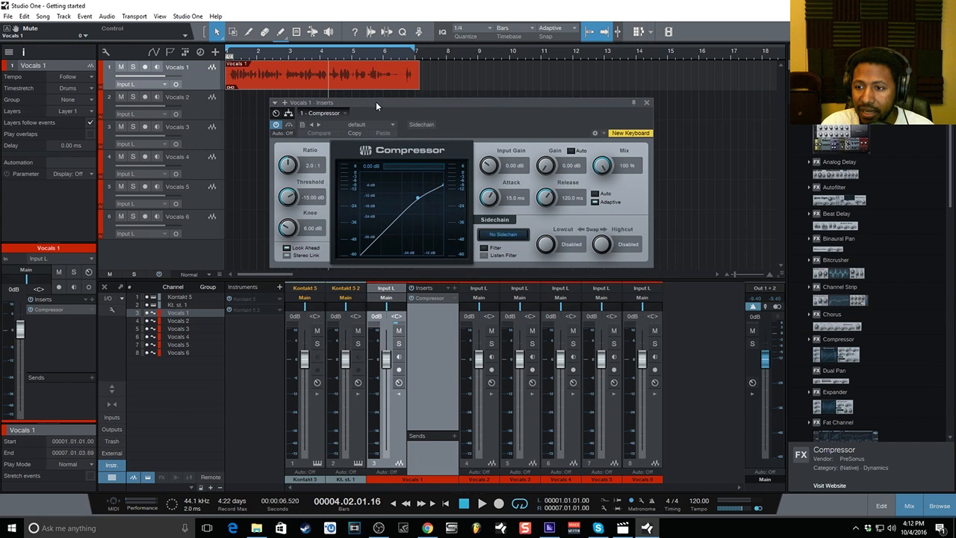
# Load the Compressor's Vocals > Rap Vocal preset and close the plug-in window.
pyautogui.click(383, 125)
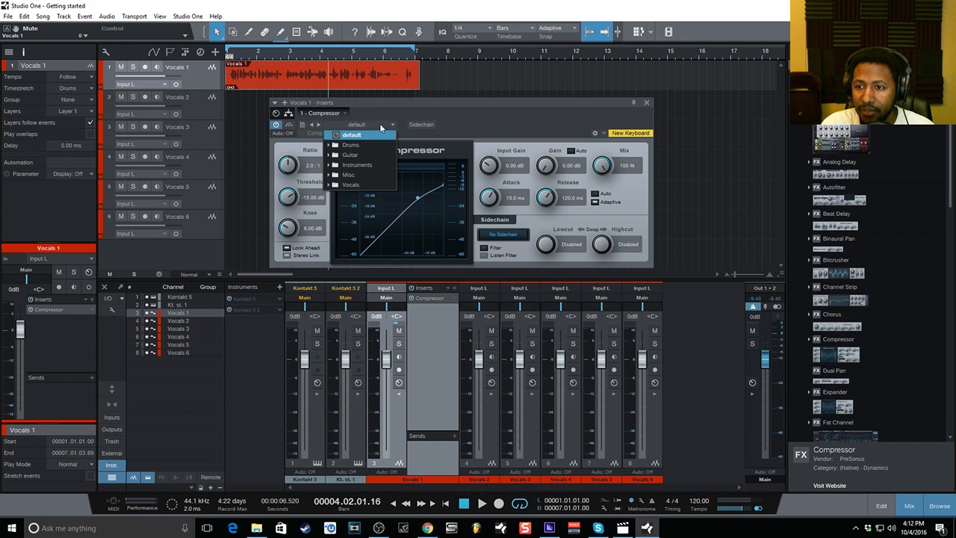
pyautogui.click(355, 184)
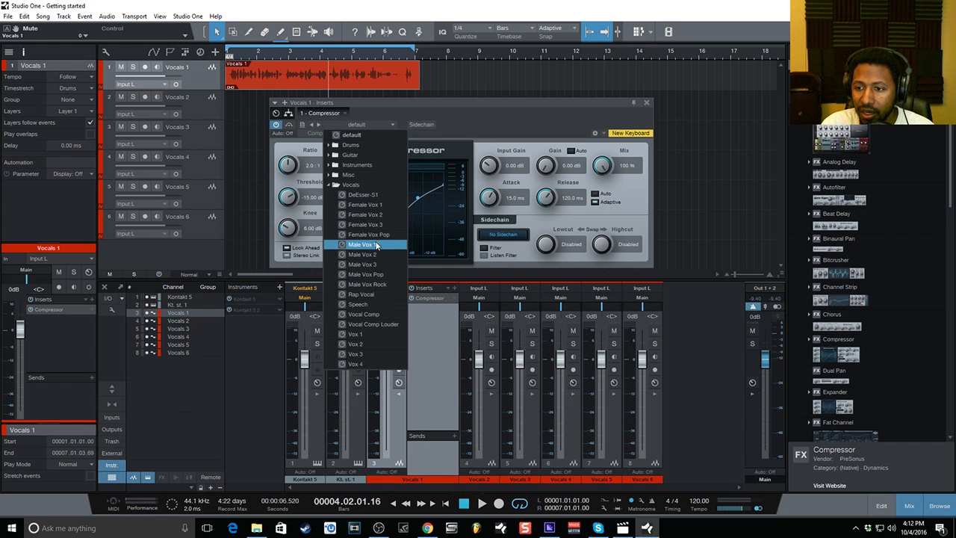
pyautogui.click(375, 293)
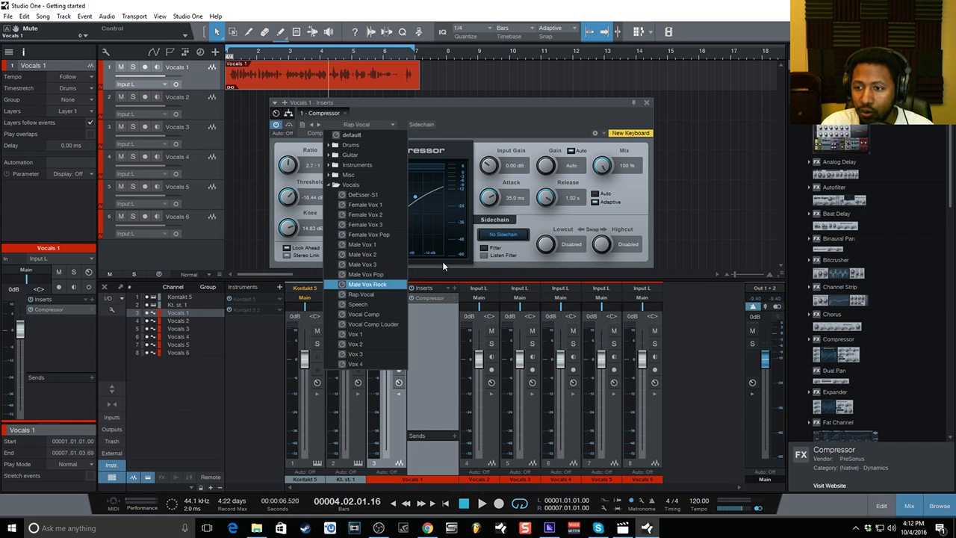
pyautogui.click(628, 113)
pyautogui.click(645, 102)
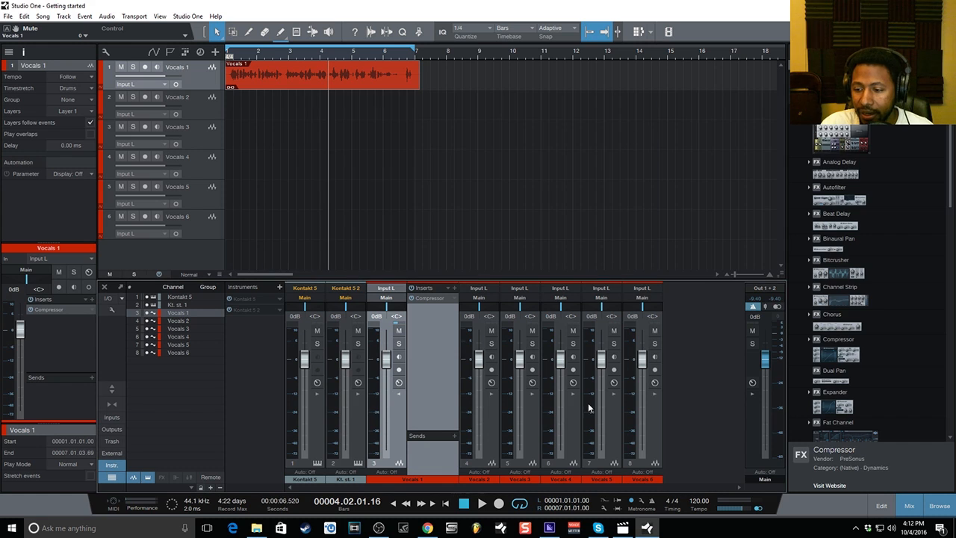
pyautogui.click(445, 503)
pyautogui.press('space')
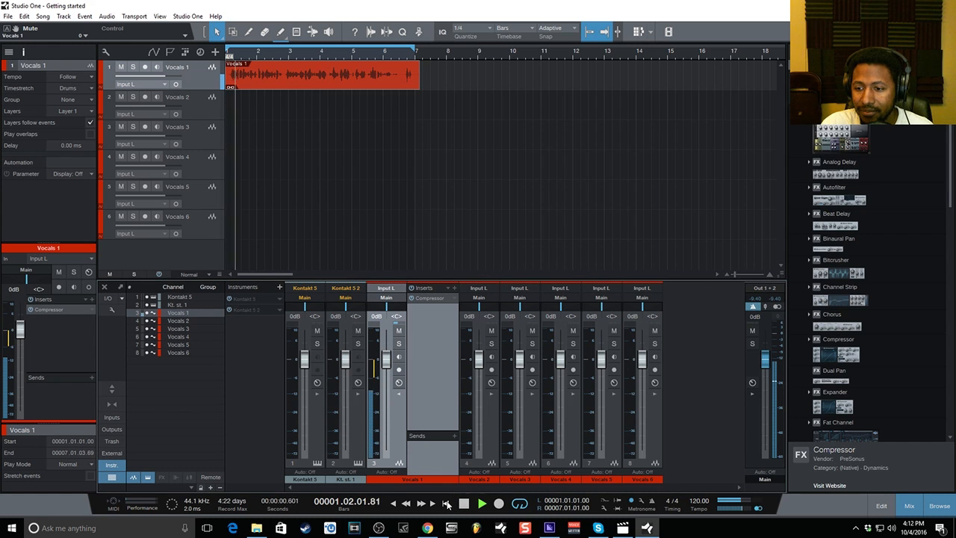
pyautogui.press('space')
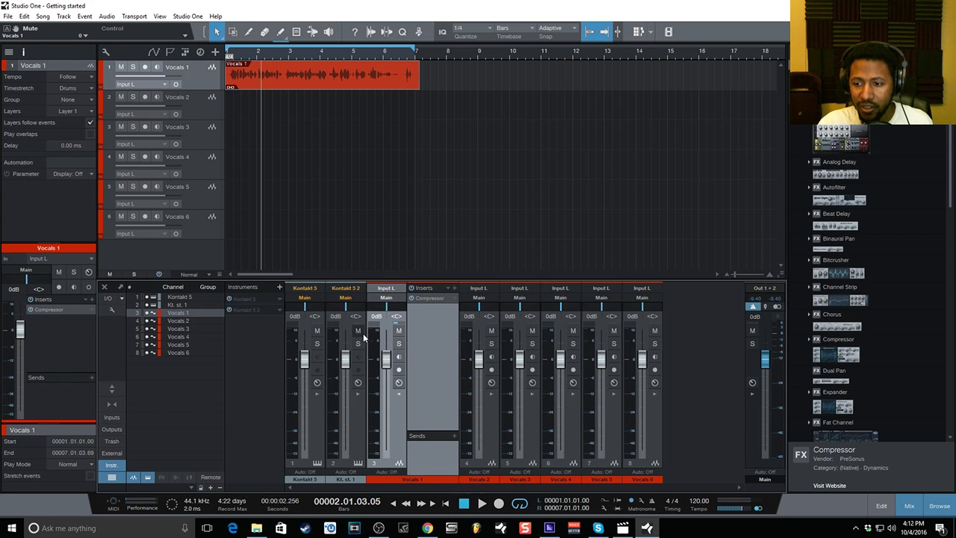
pyautogui.press('space')
pyautogui.press('space')
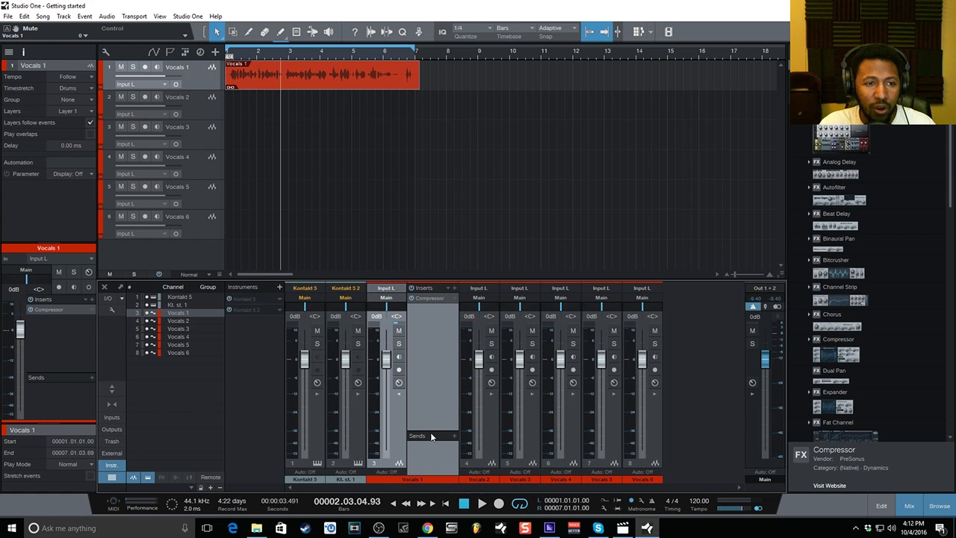
# Drag Room Reverb onto the Vocals 1 sends, load its Fireworks preset, and close the window.
pyautogui.scroll(-6, 905, 183)
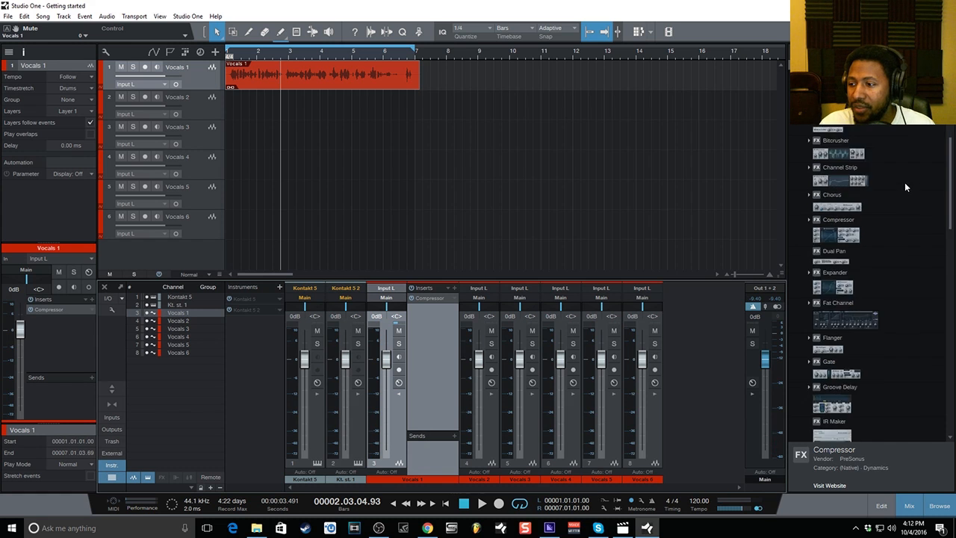
pyautogui.scroll(-10, 875, 220)
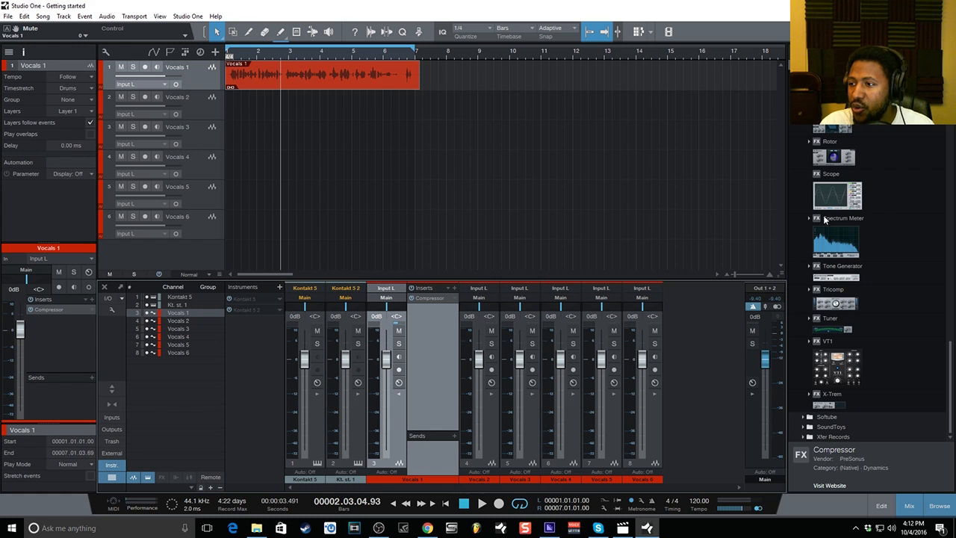
pyautogui.moveTo(839, 130); pyautogui.dragTo(423, 452)
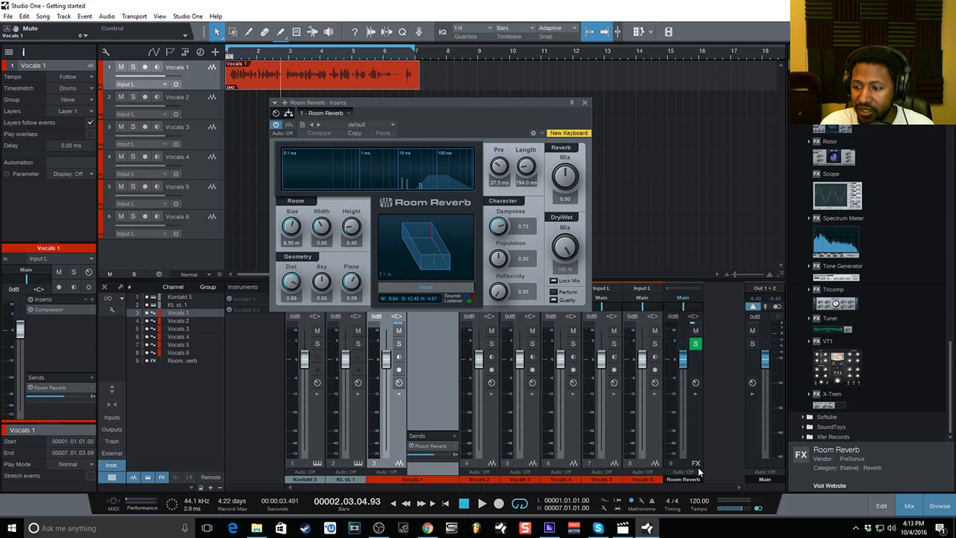
pyautogui.click(357, 125)
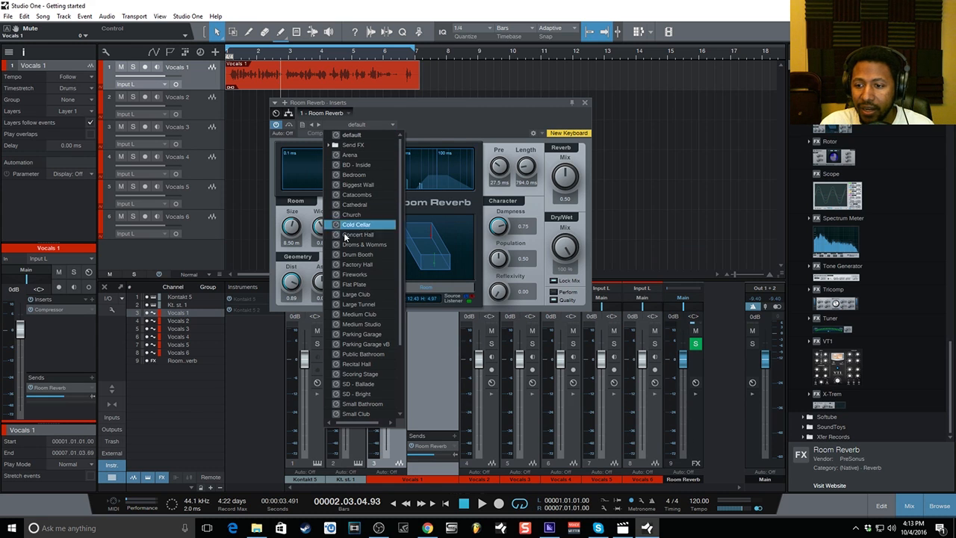
pyautogui.click(354, 275)
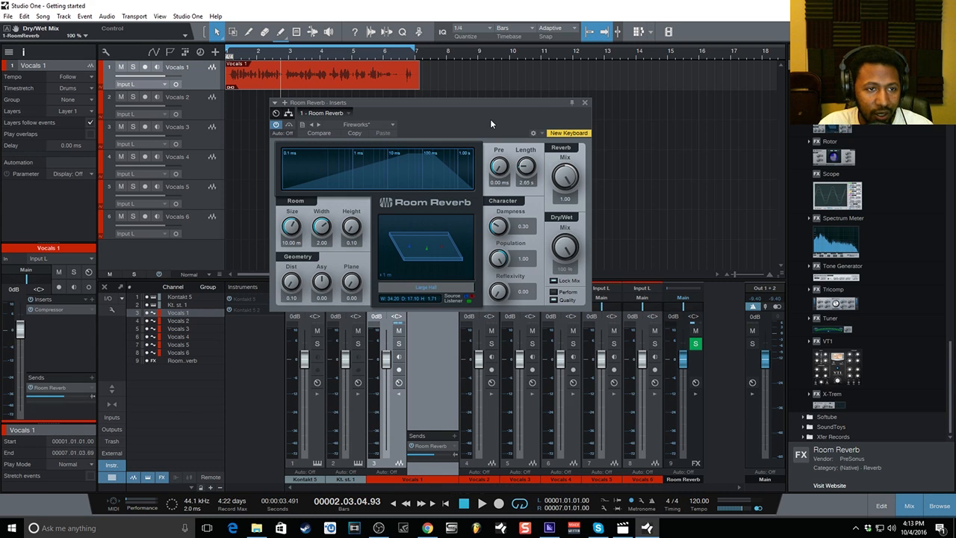
pyautogui.click(584, 103)
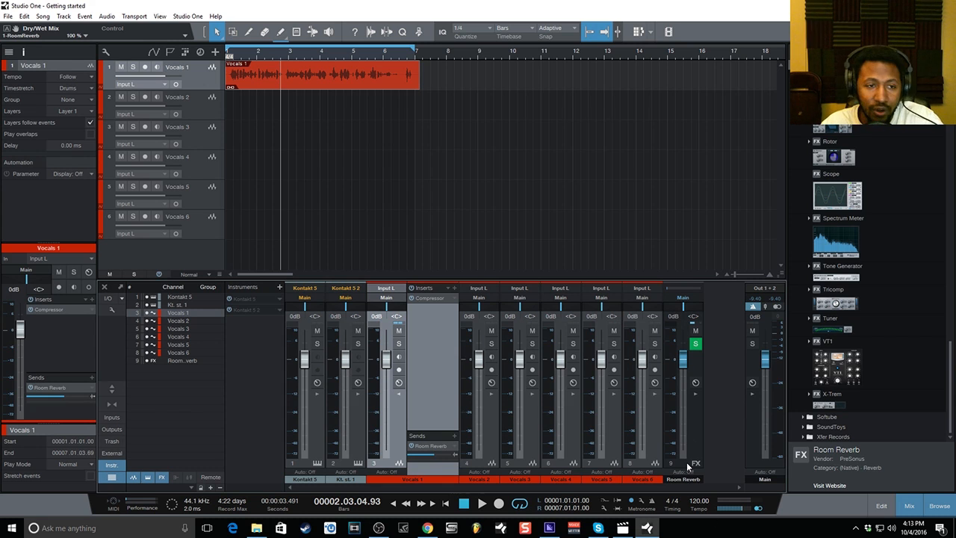
# Test the Vocals 1 fader during playback, then reset its volume to 0 dB.
pyautogui.press('space')
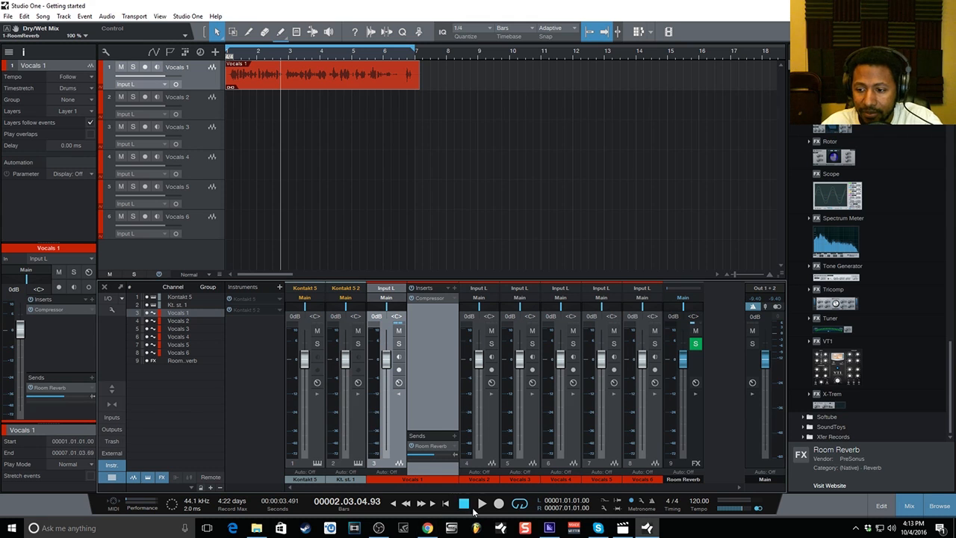
pyautogui.moveTo(383, 361); pyautogui.dragTo(385, 444)
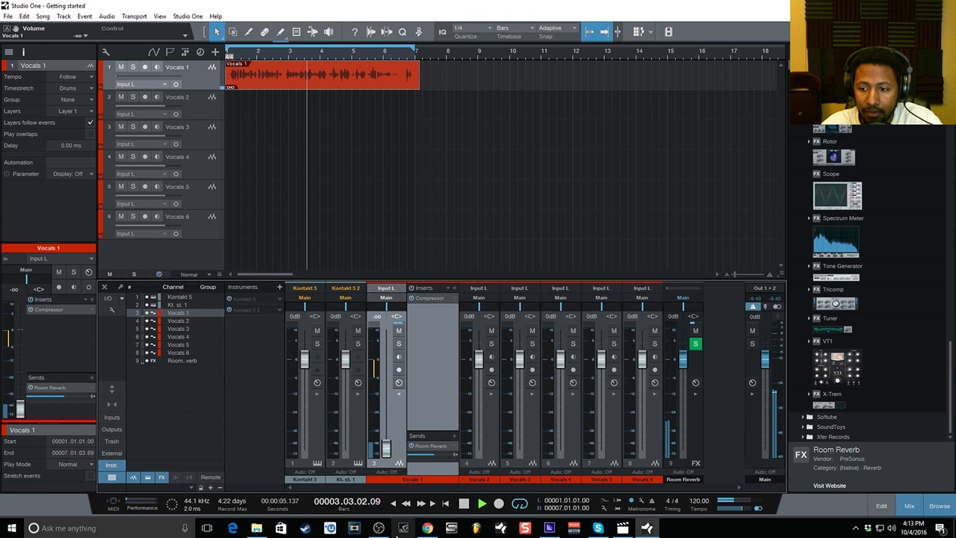
pyautogui.moveTo(427, 529)
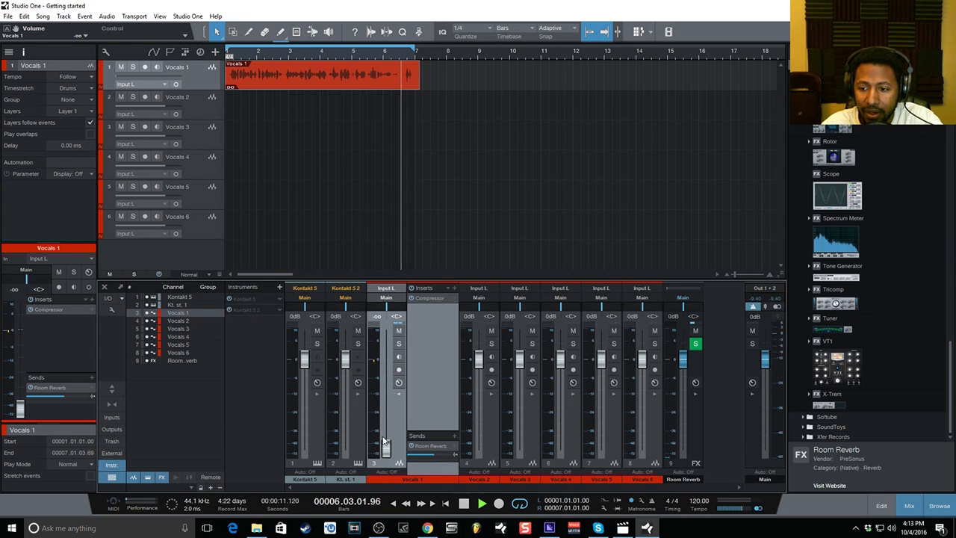
pyautogui.moveTo(386, 447); pyautogui.dragTo(387, 377)
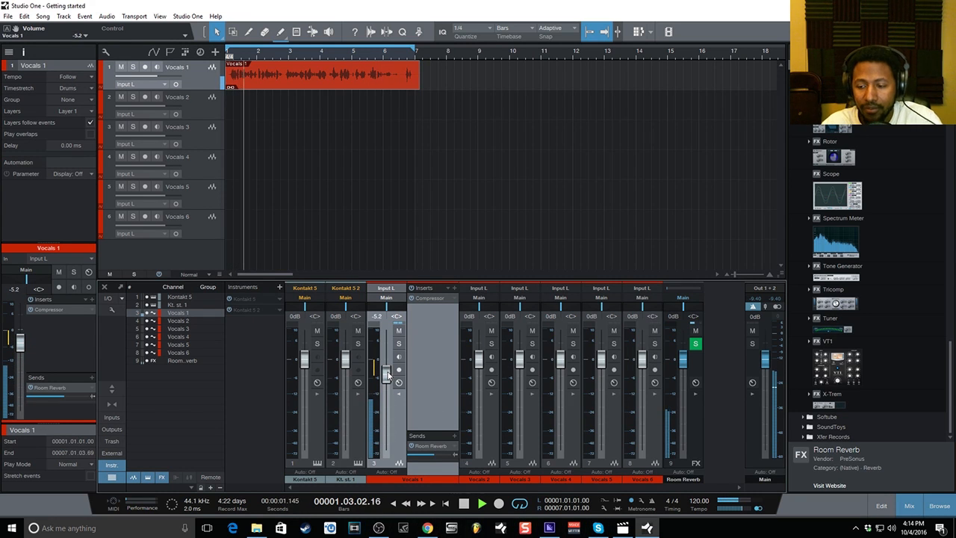
pyautogui.press('space')
pyautogui.click(377, 320)
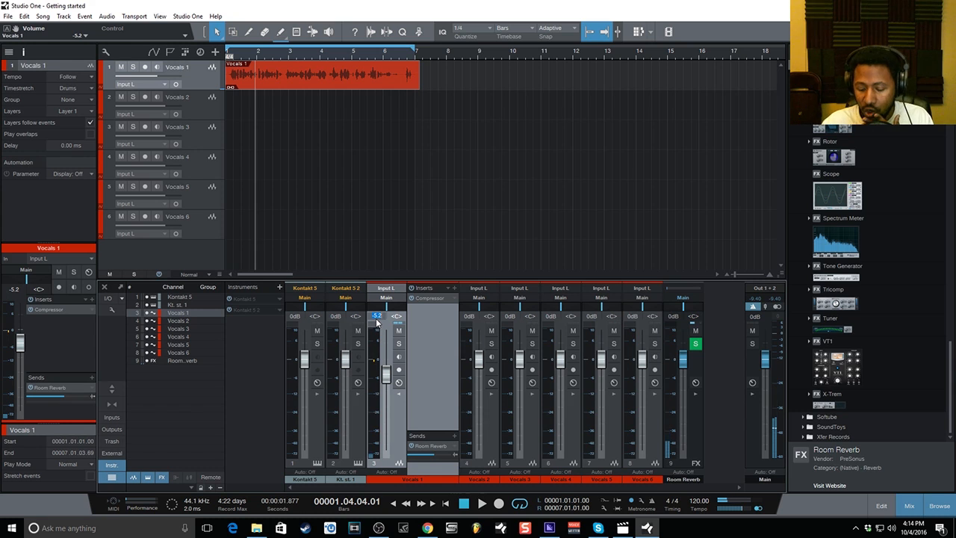
pyautogui.write('0')
pyautogui.press('Return')
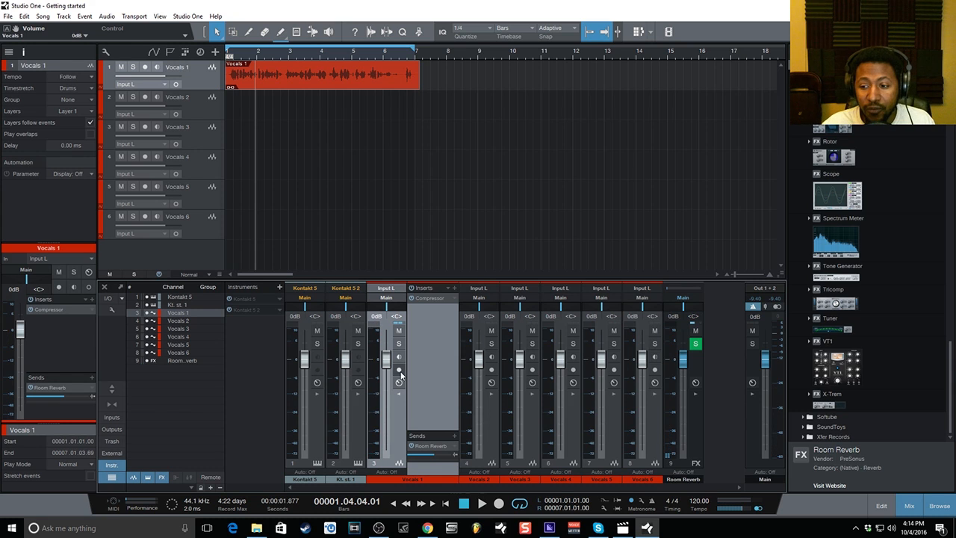
# Make the Vocals 1 reverb send pre-fader, recheck the fader, and reset it to 0 dB.
pyautogui.click(455, 455)
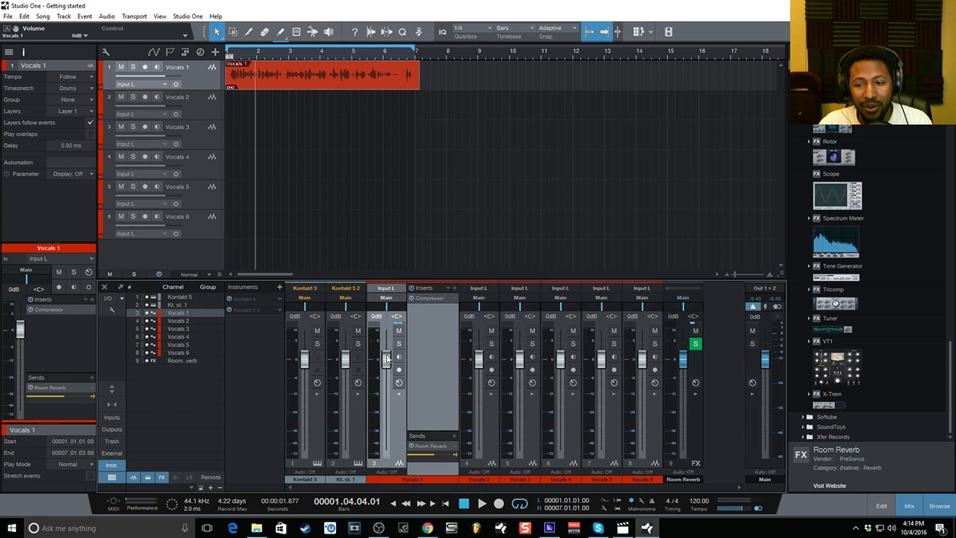
pyautogui.moveTo(387, 358); pyautogui.dragTo(387, 450)
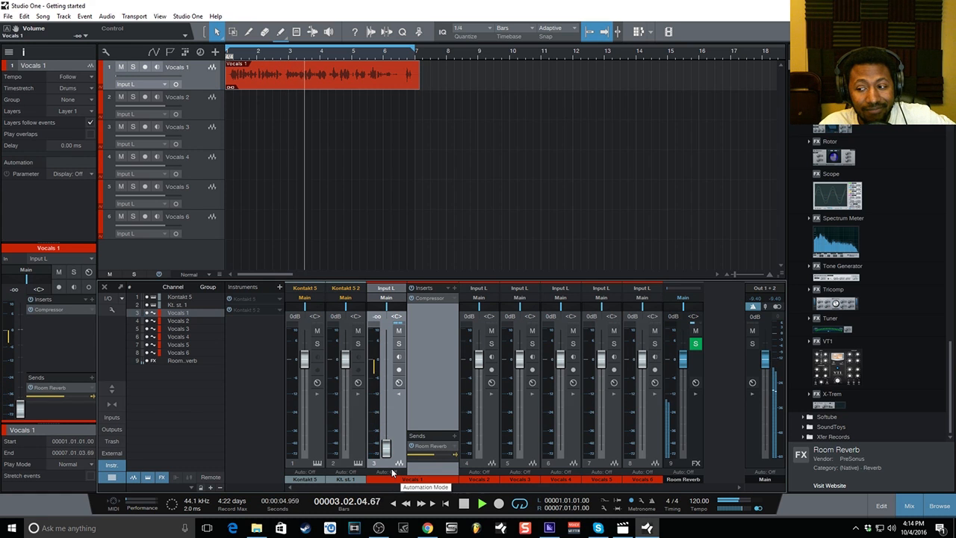
pyautogui.moveTo(385, 448); pyautogui.dragTo(387, 390)
pyautogui.click(376, 319)
pyautogui.write('0')
pyautogui.press('Return')
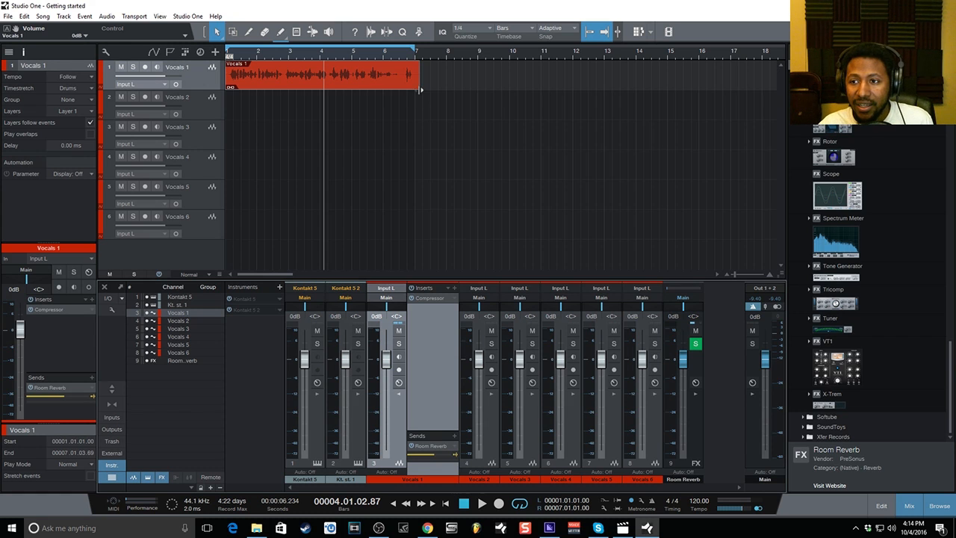
# Trim the vocal event to end at bar 7 and set the Room Reverb fader to -20 dB.
pyautogui.moveTo(420, 89); pyautogui.dragTo(416, 90)
pyautogui.moveTo(683, 361); pyautogui.dragTo(677, 186)
pyautogui.press('space')
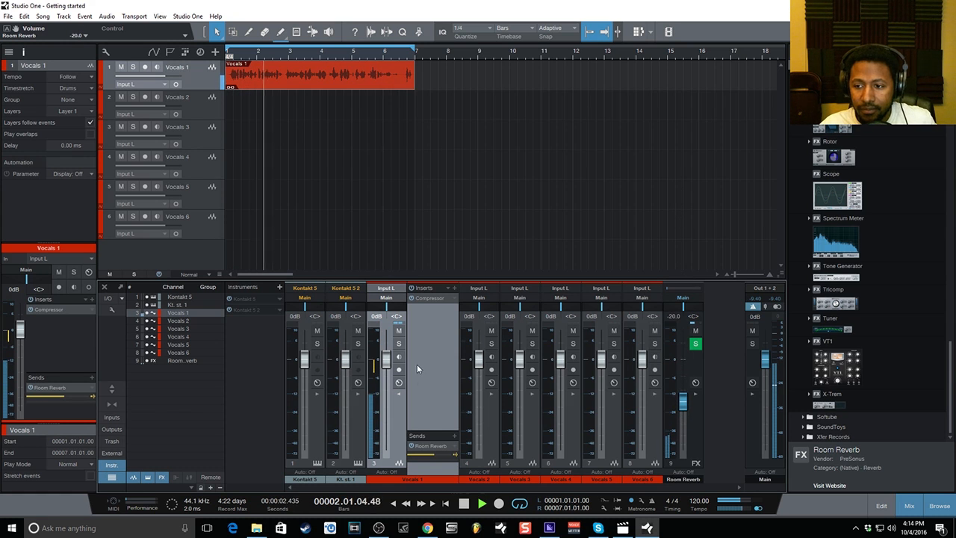
# Mute and unmute the Vocals 1 send, then add a Room Reverb send to Vocals 2.
pyautogui.click(411, 447)
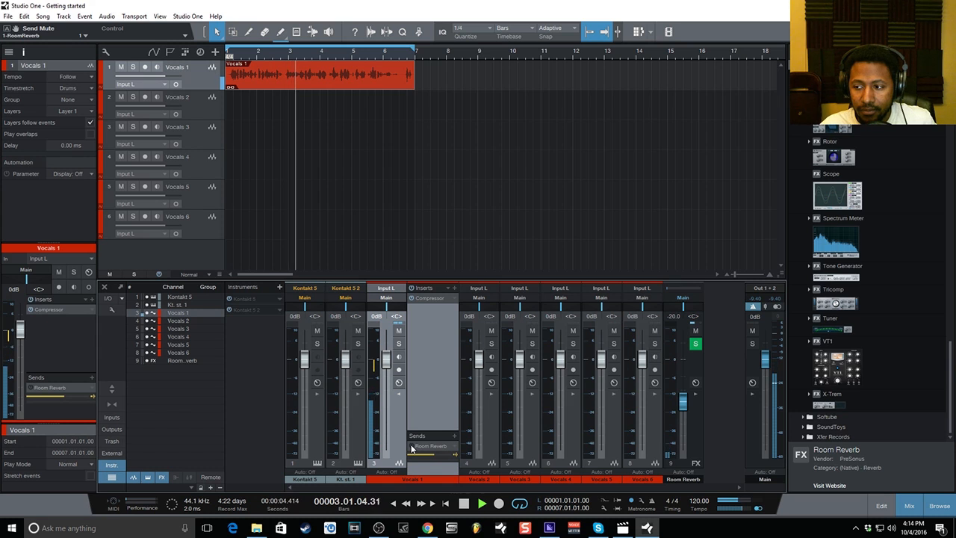
pyautogui.click(411, 447)
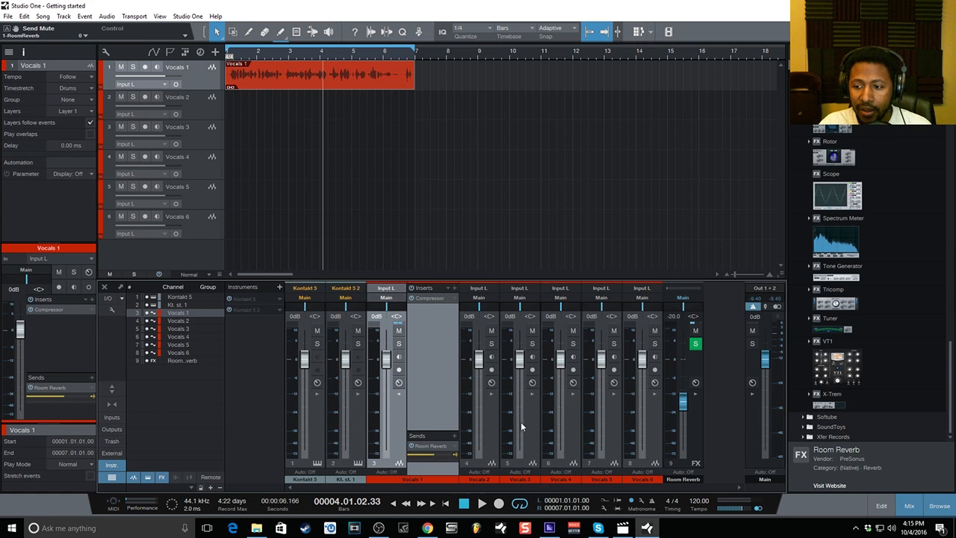
pyautogui.click(492, 394)
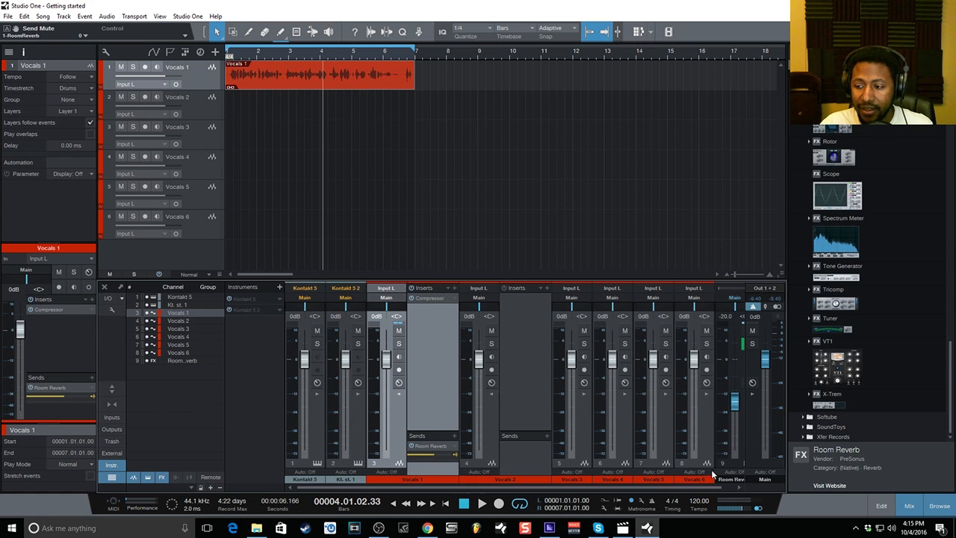
pyautogui.moveTo(686, 488); pyautogui.dragTo(702, 488)
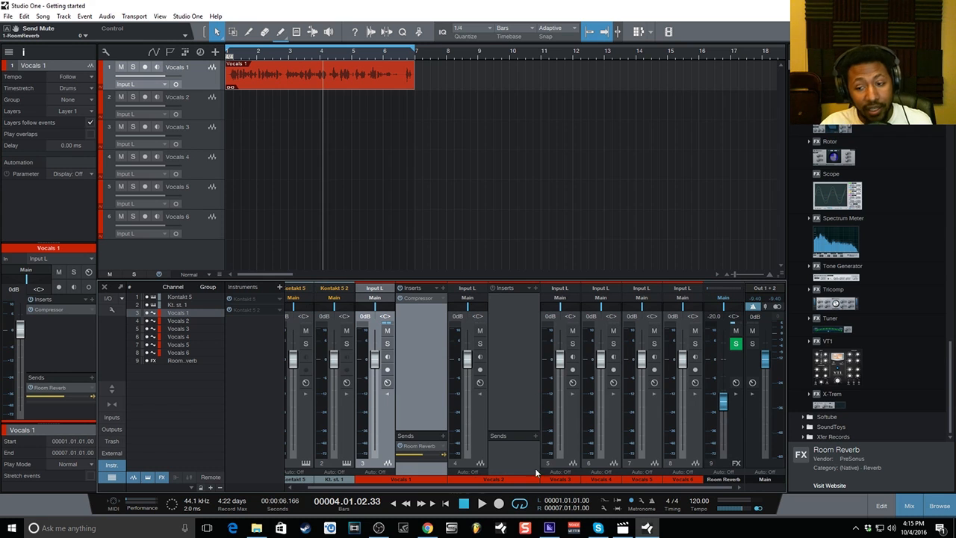
pyautogui.click(535, 436)
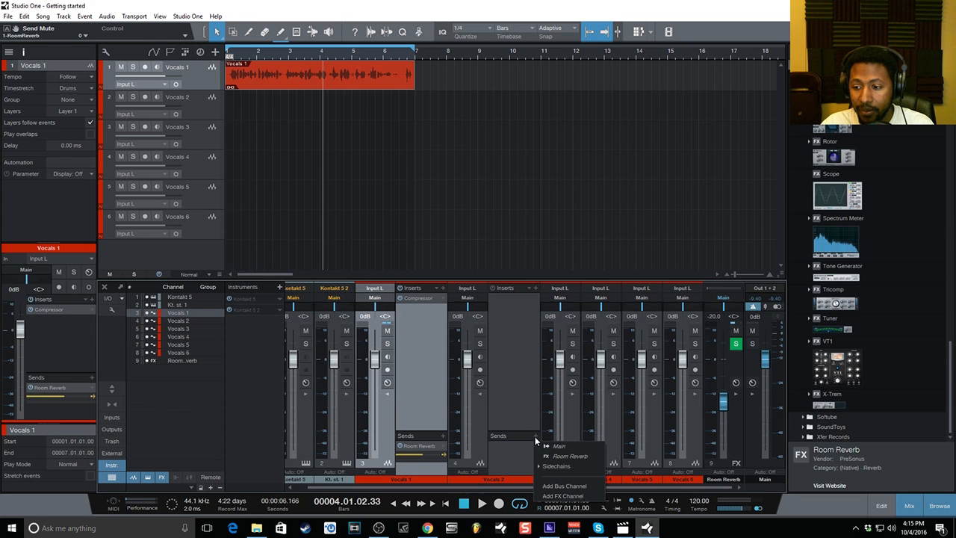
pyautogui.click(549, 454)
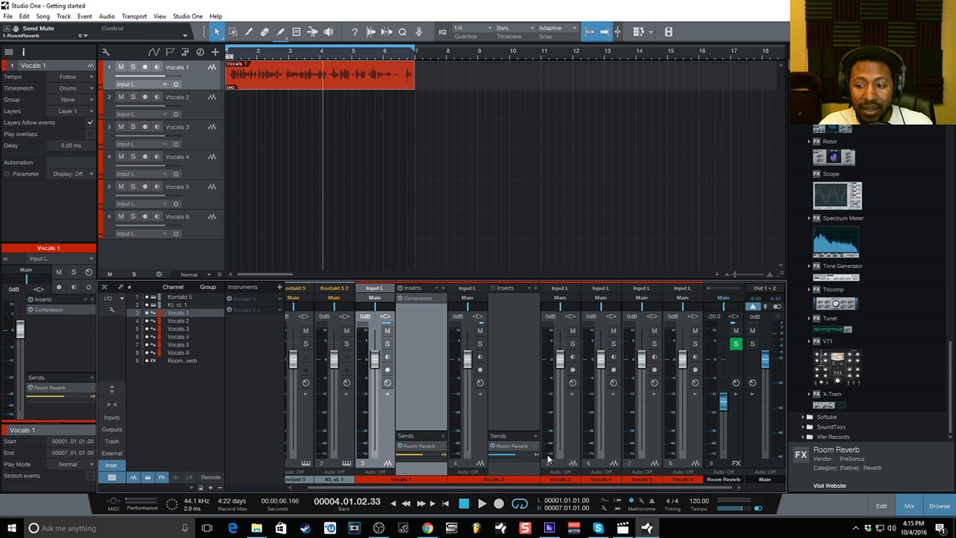
# Remove the Vocals 2 reverb send and collapse the Vocals 2 and Vocals 1 channel panels.
pyautogui.rightClick(513, 449)
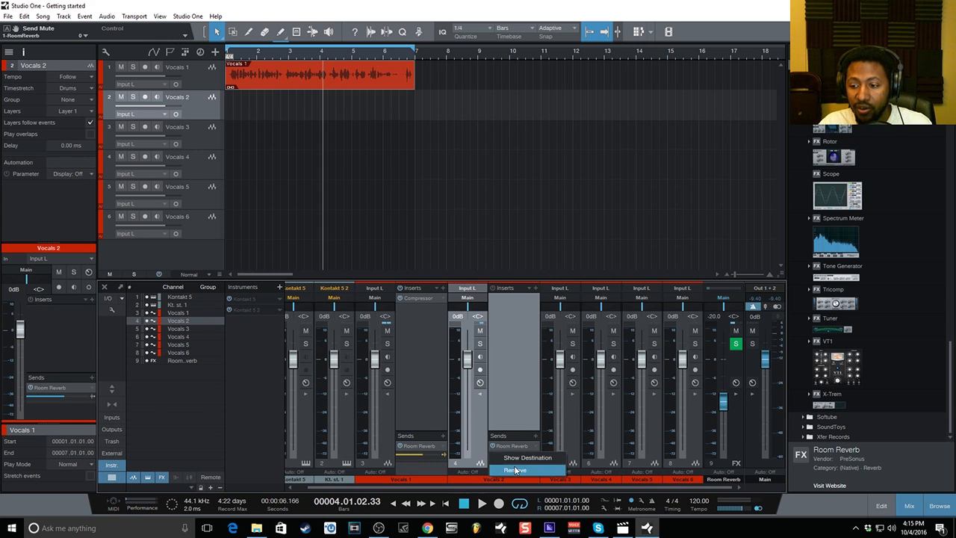
pyautogui.click(516, 470)
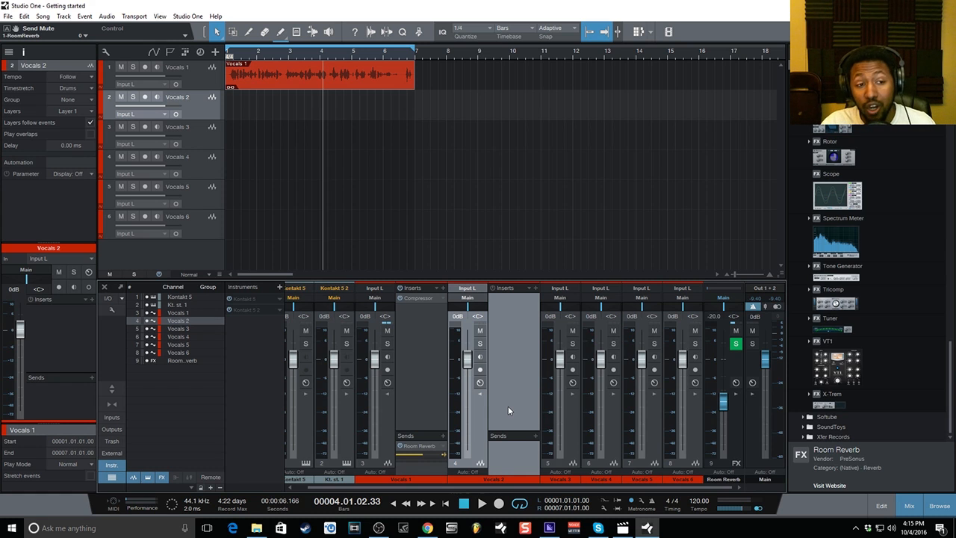
pyautogui.click(480, 394)
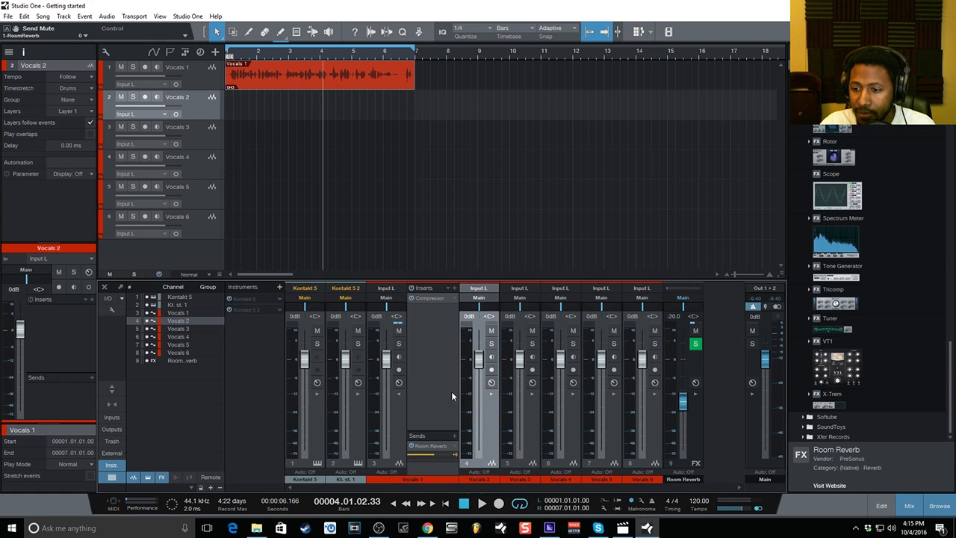
pyautogui.click(399, 394)
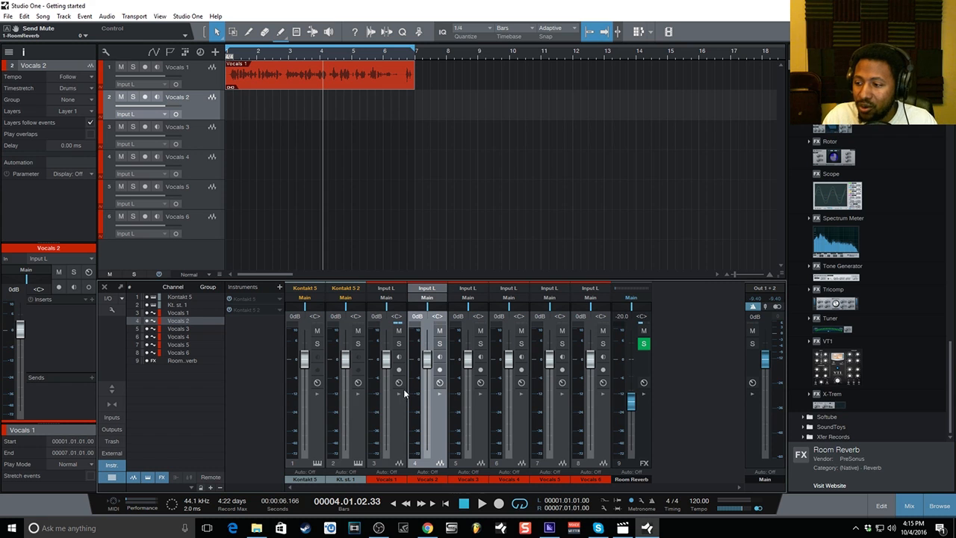
# Close the mixer console and the browser, leaving the six vocal tracks in the arrangement.
pyautogui.click(912, 511)
pyautogui.click(935, 506)
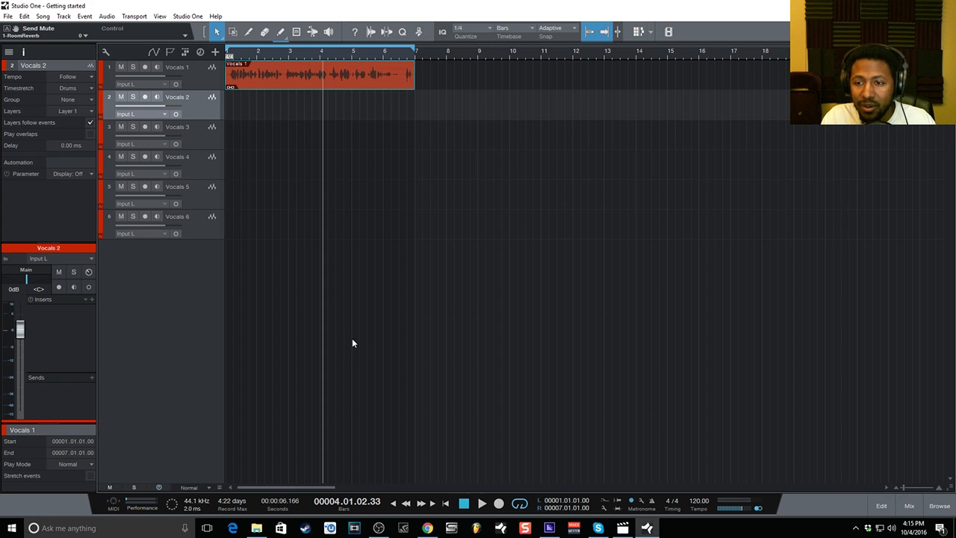